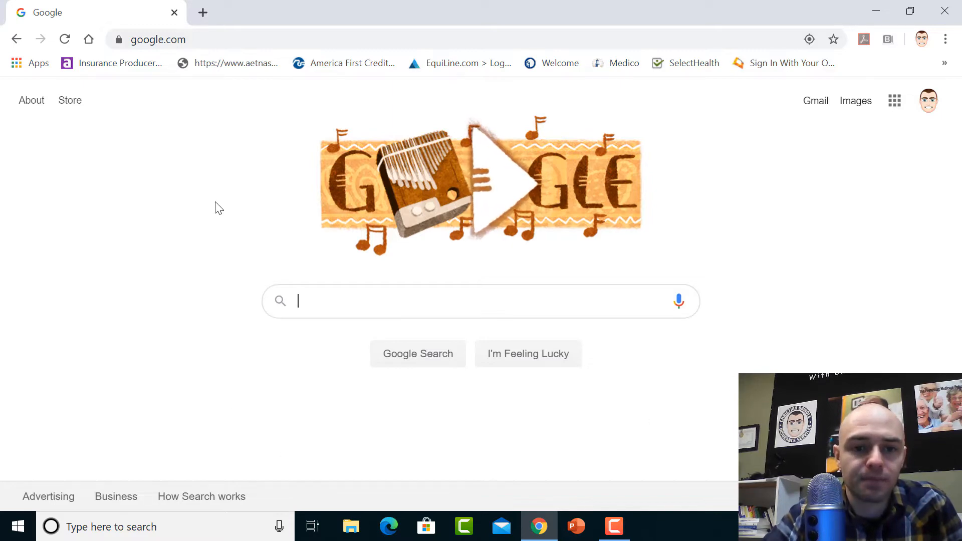
{"action": "left_click", "coordinate": [234, 35]}
{"action": "type", "text": "f"}
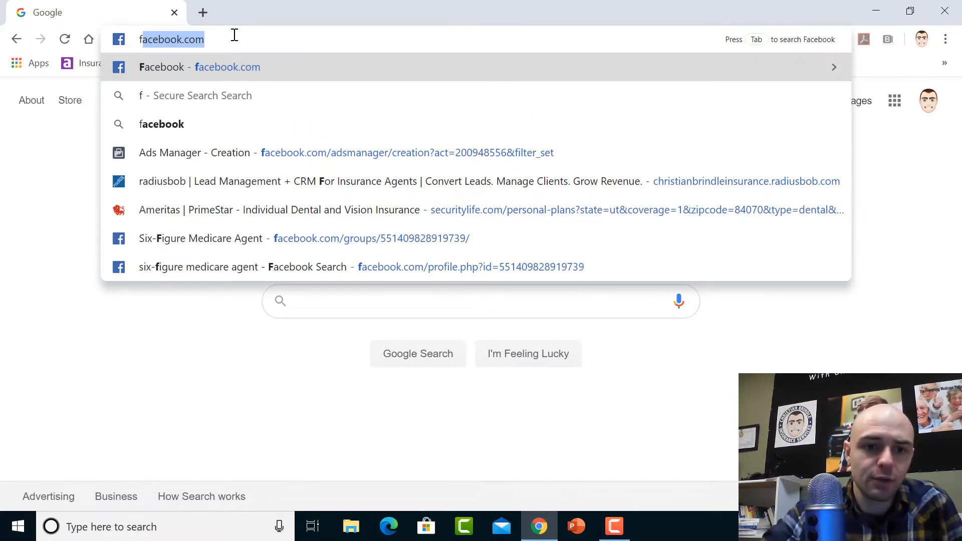
{"action": "key", "text": "Return"}
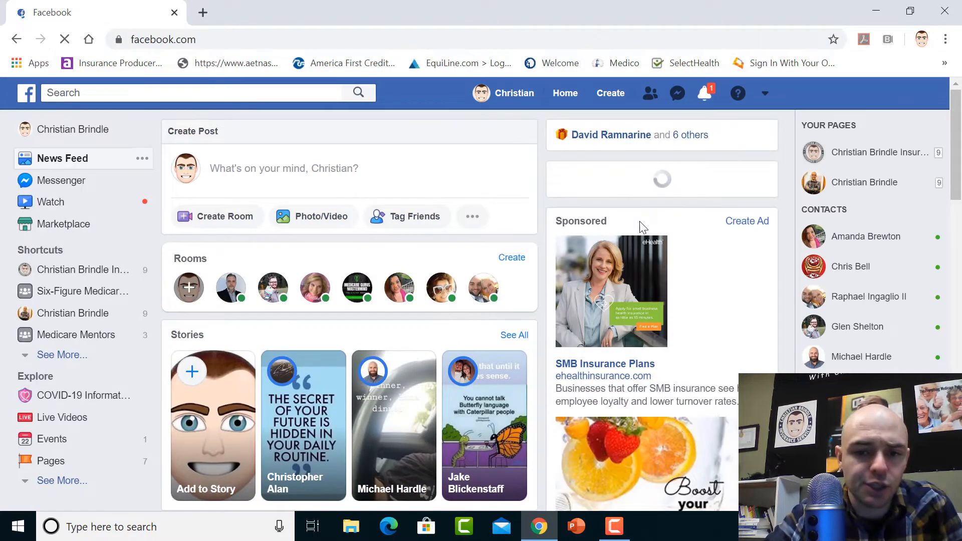
{"action": "left_click", "coordinate": [77, 271]}
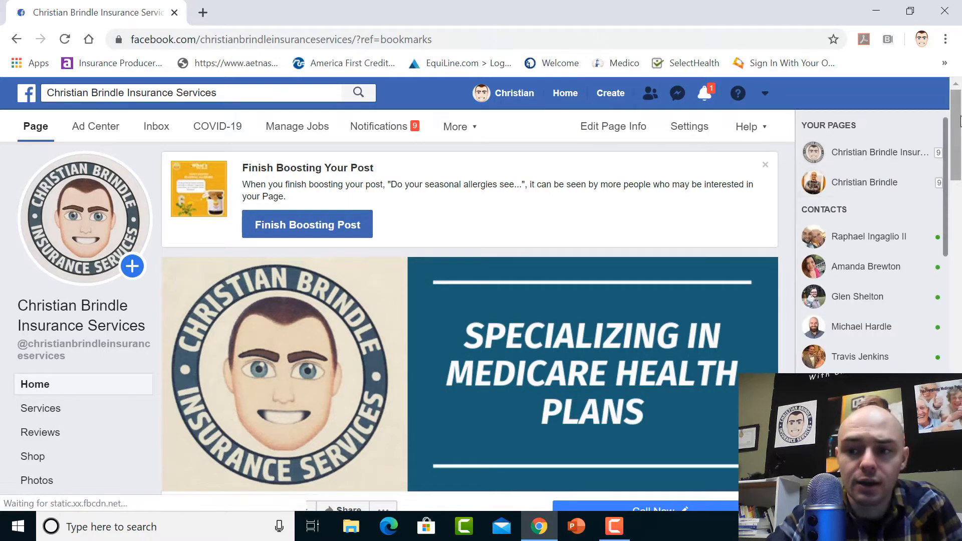
Review the boost options for the page's honey and seasonal allergies post, and cancel the ad without saving a draft
{"action": "left_click_drag", "start_coordinate": [960, 122], "coordinate": [960, 282]}
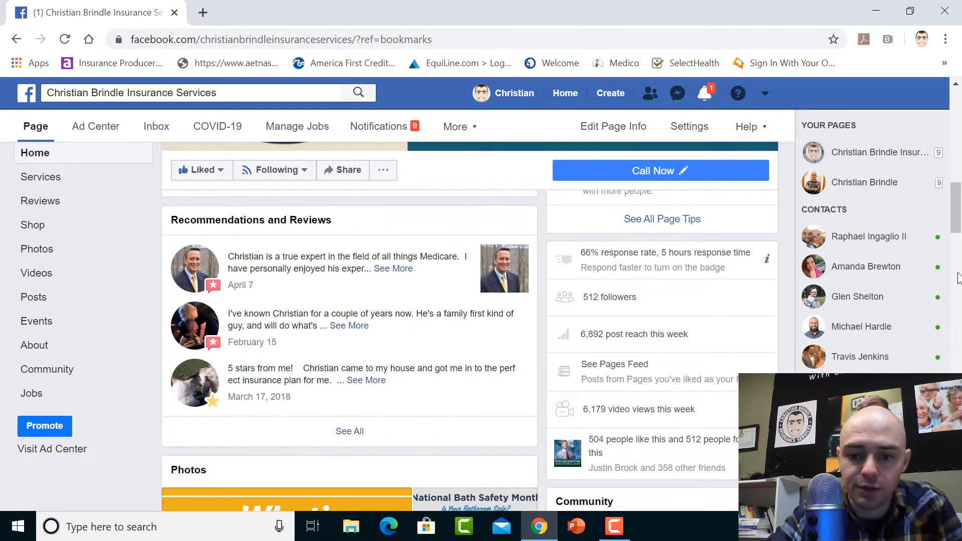
{"action": "left_click_drag", "start_coordinate": [958, 201], "coordinate": [958, 407]}
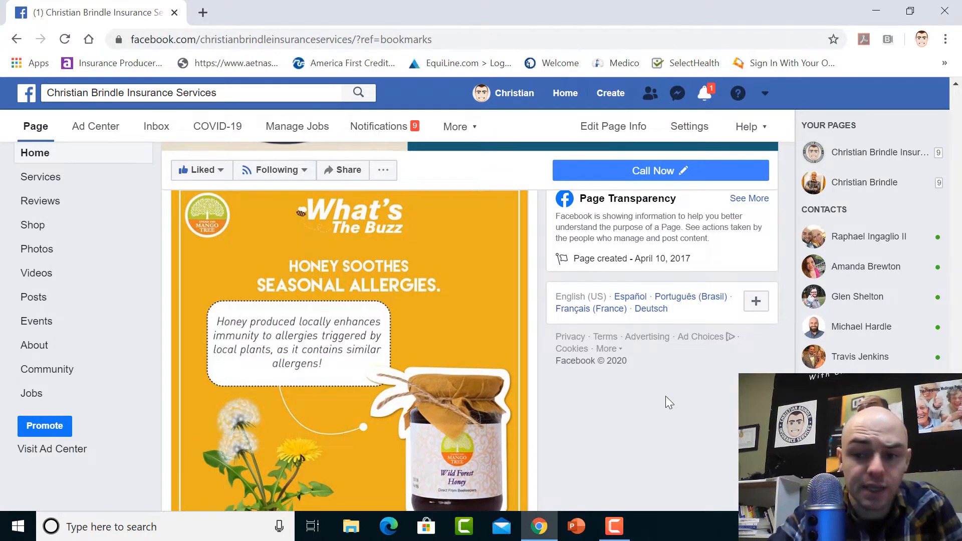
{"action": "scroll", "coordinate": [349, 350], "scroll_direction": "down", "scroll_amount": 4}
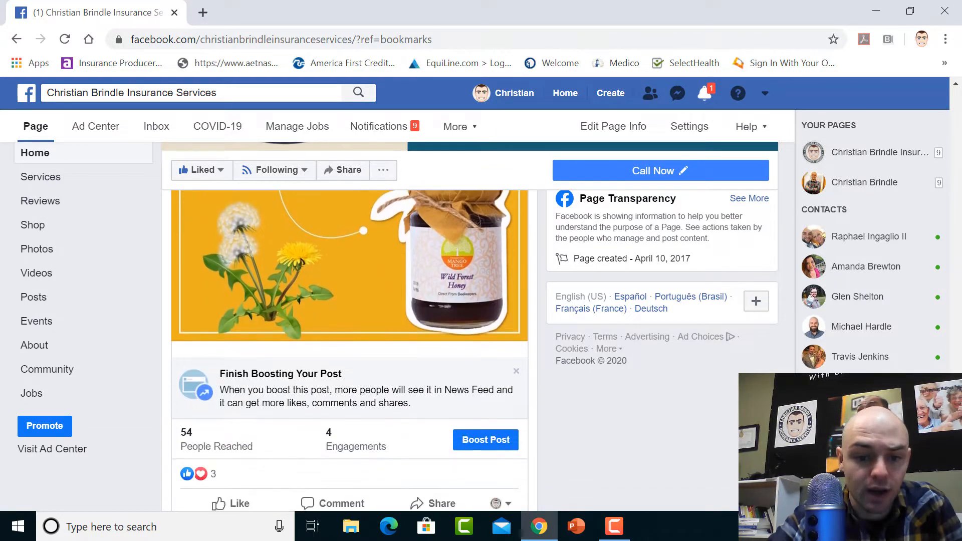
{"action": "left_click", "coordinate": [489, 430]}
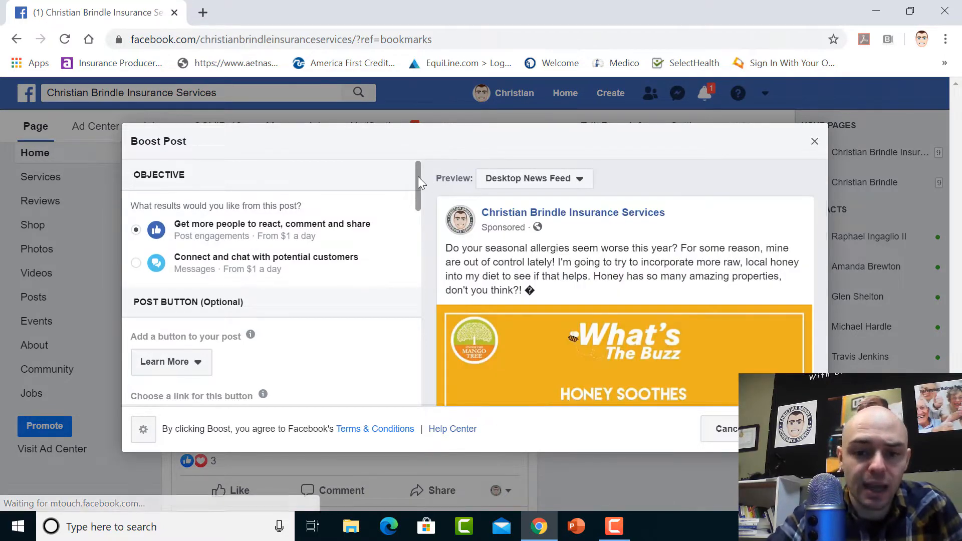
{"action": "left_click_drag", "start_coordinate": [417, 176], "coordinate": [407, 155]}
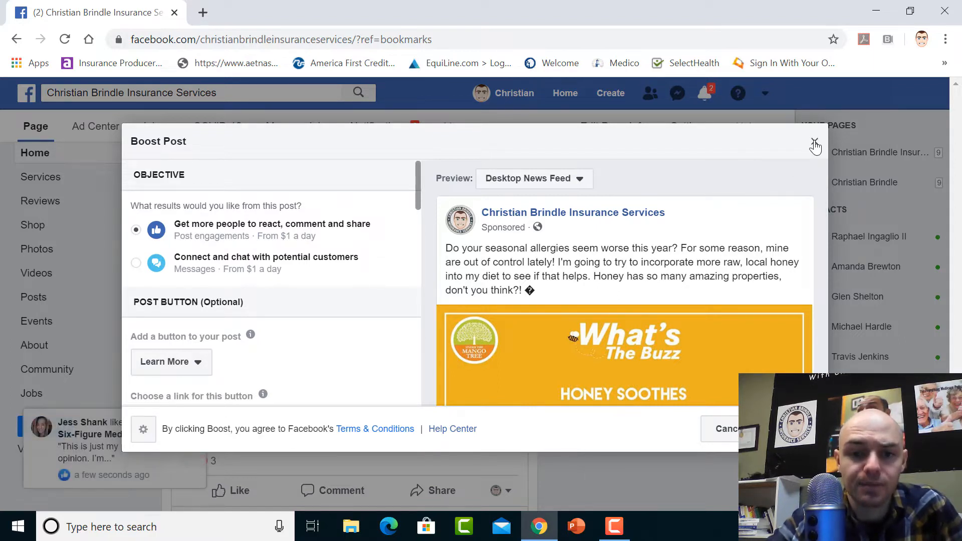
{"action": "left_click", "coordinate": [815, 143]}
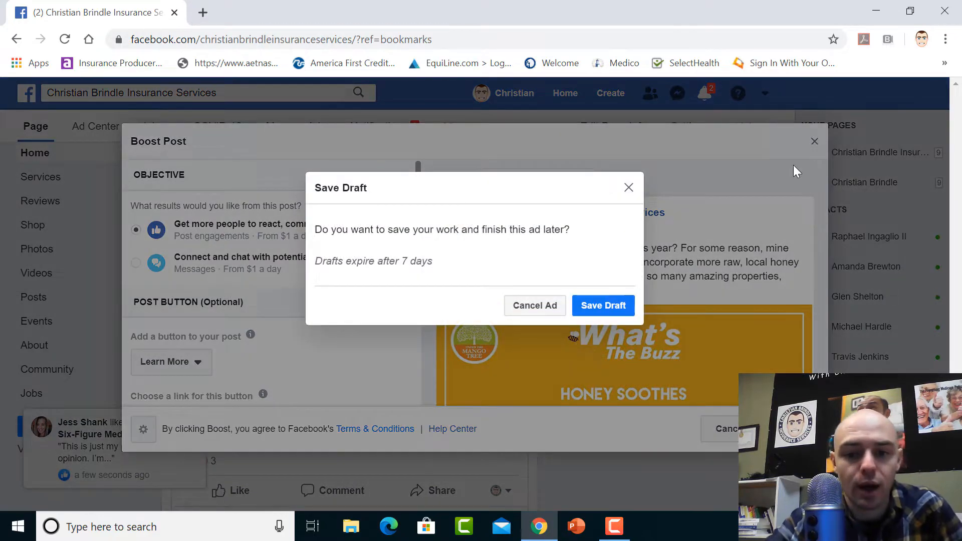
{"action": "left_click", "coordinate": [550, 310]}
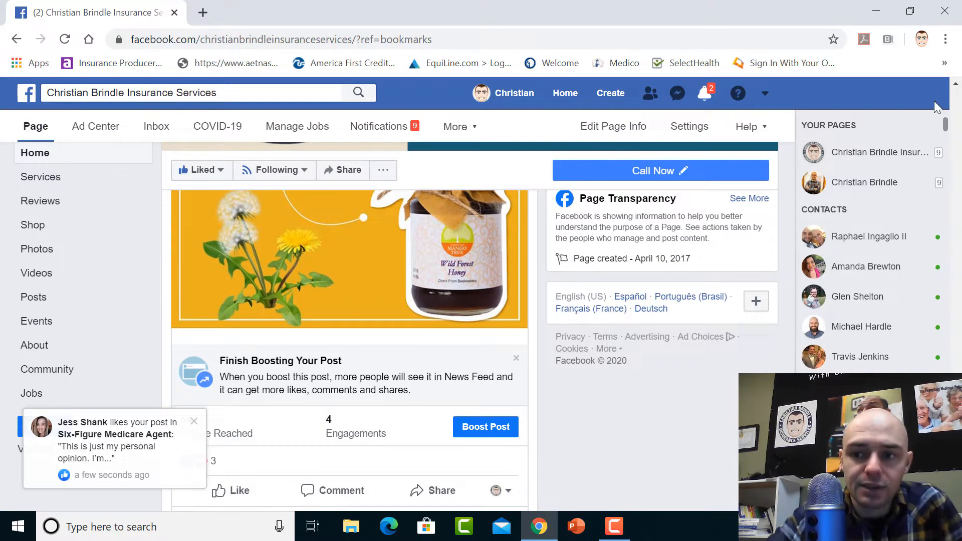
Open the bookmarked Ads Manager creation page and choose Lead generation as the new campaign's marketing objective
{"action": "left_click", "coordinate": [944, 64]}
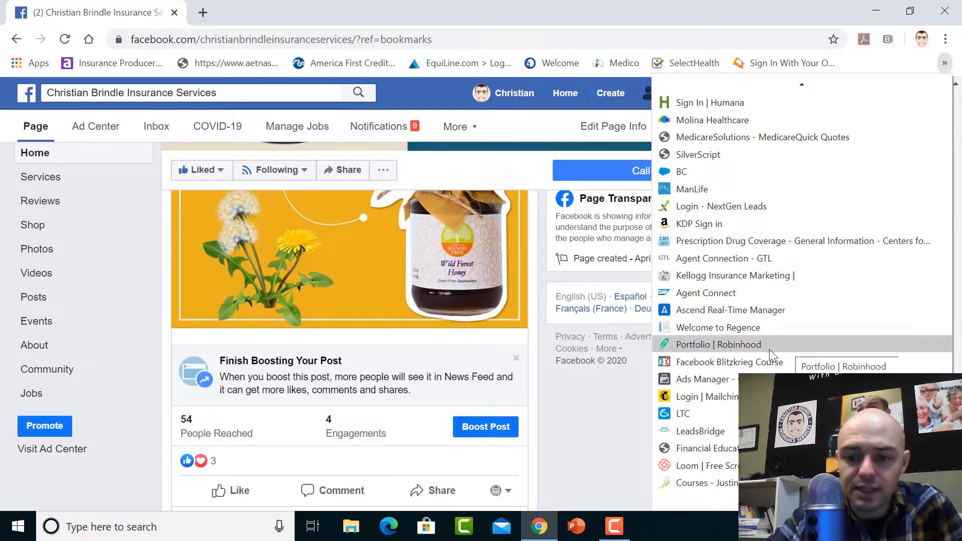
{"action": "left_click", "coordinate": [703, 379]}
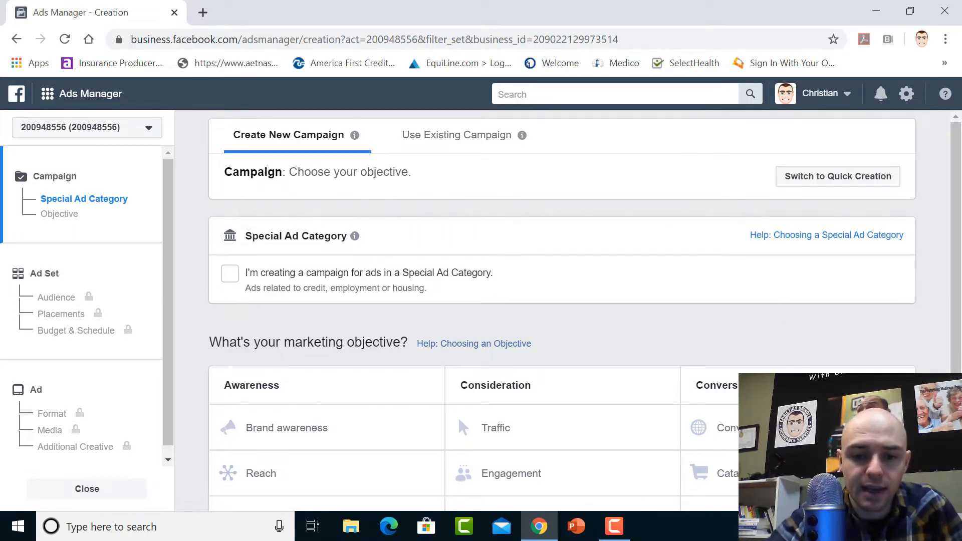
{"action": "scroll", "coordinate": [561, 300], "scroll_direction": "down", "scroll_amount": 4}
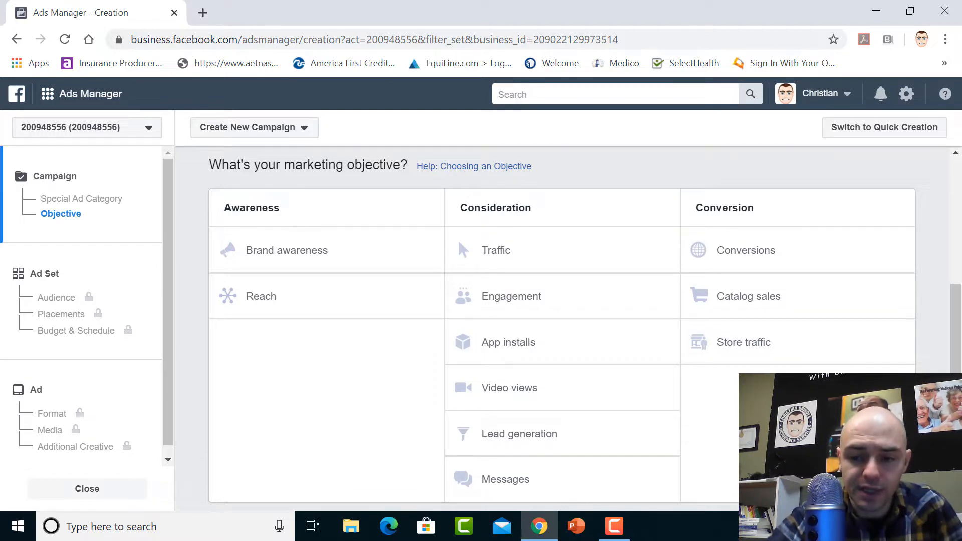
{"action": "left_click", "coordinate": [540, 439]}
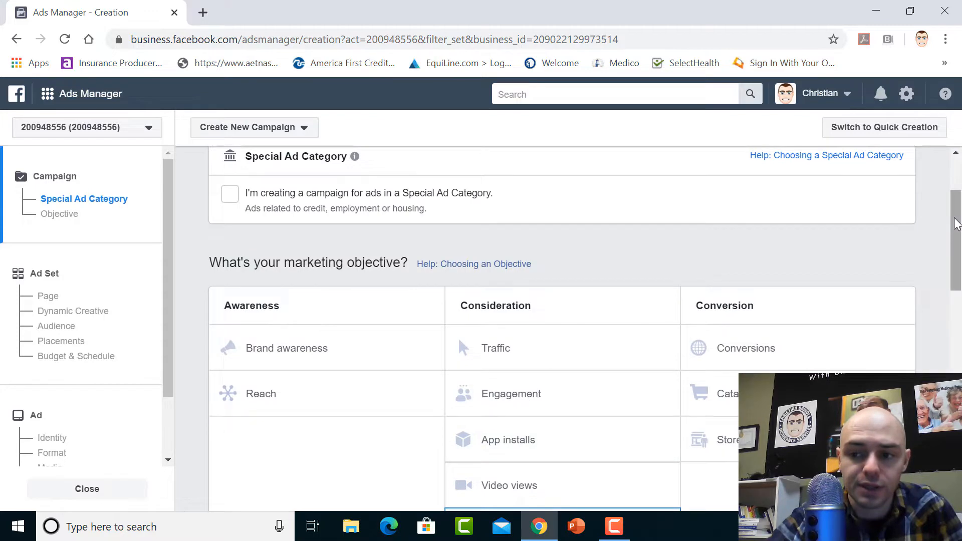
Name the campaign "Medicare Ad"
{"action": "left_click_drag", "start_coordinate": [956, 222], "coordinate": [957, 368]}
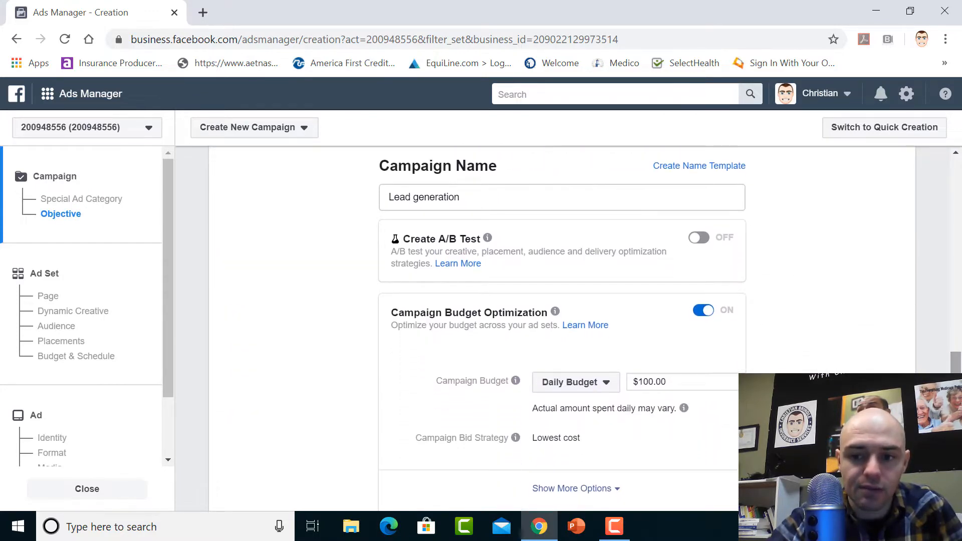
{"action": "left_click", "coordinate": [486, 199]}
{"action": "triple_click", "coordinate": [486, 199]}
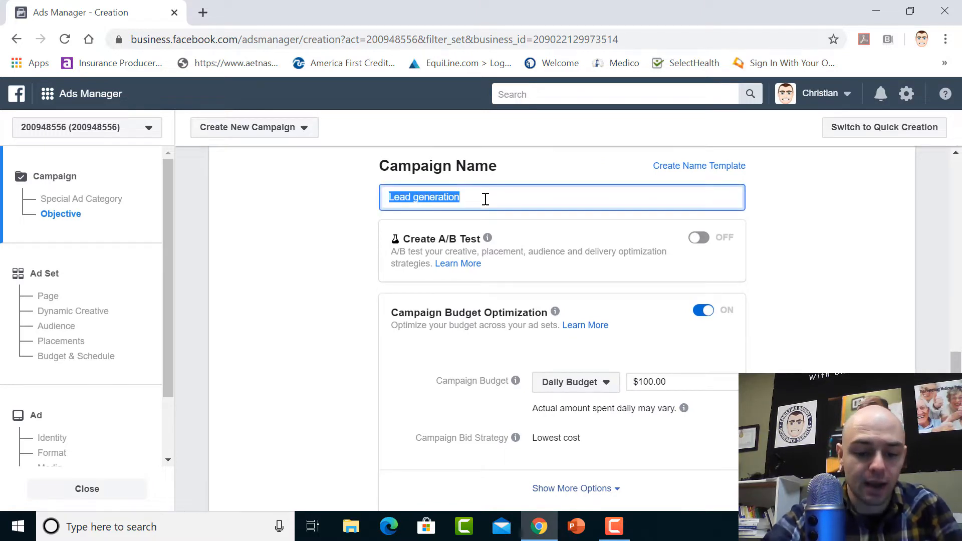
{"action": "type", "text": "Medicare"}
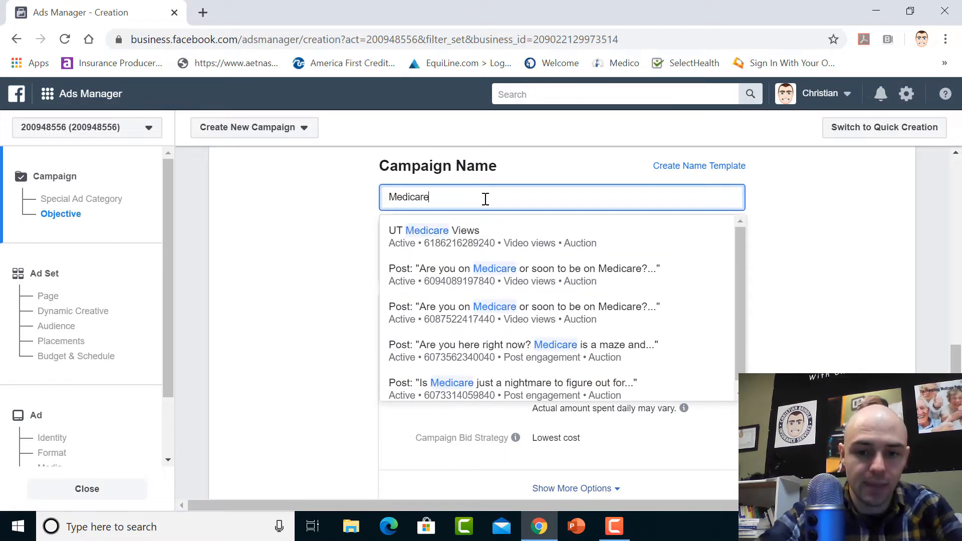
{"action": "type", "text": " Ad"}
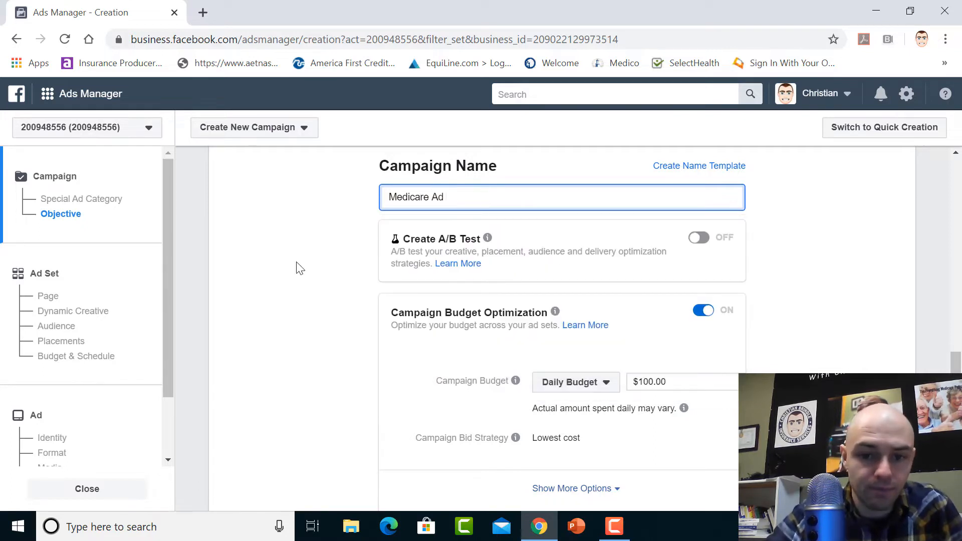
{"action": "left_click", "coordinate": [296, 268]}
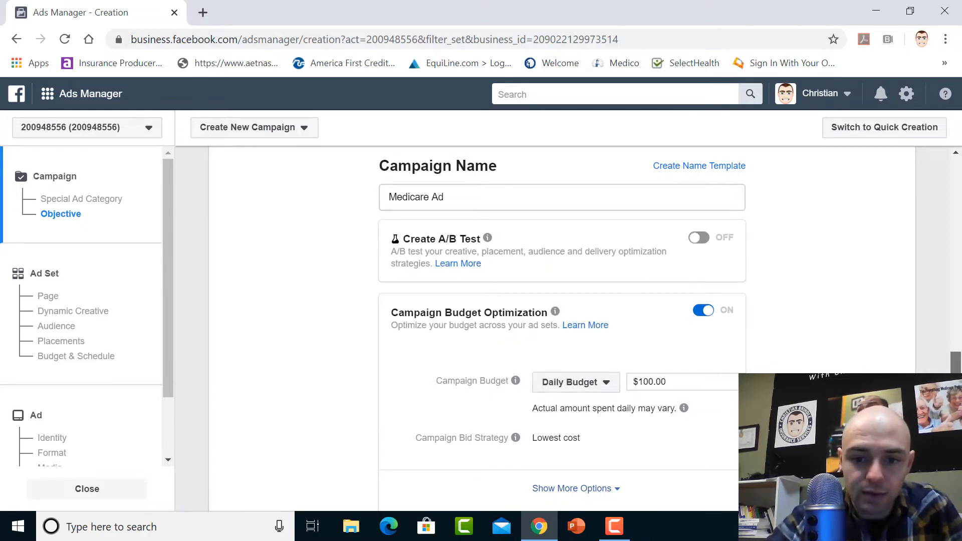
Set the campaign budget to a Daily Budget of $10
{"action": "scroll", "coordinate": [956, 360], "scroll_direction": "down", "scroll_amount": 3}
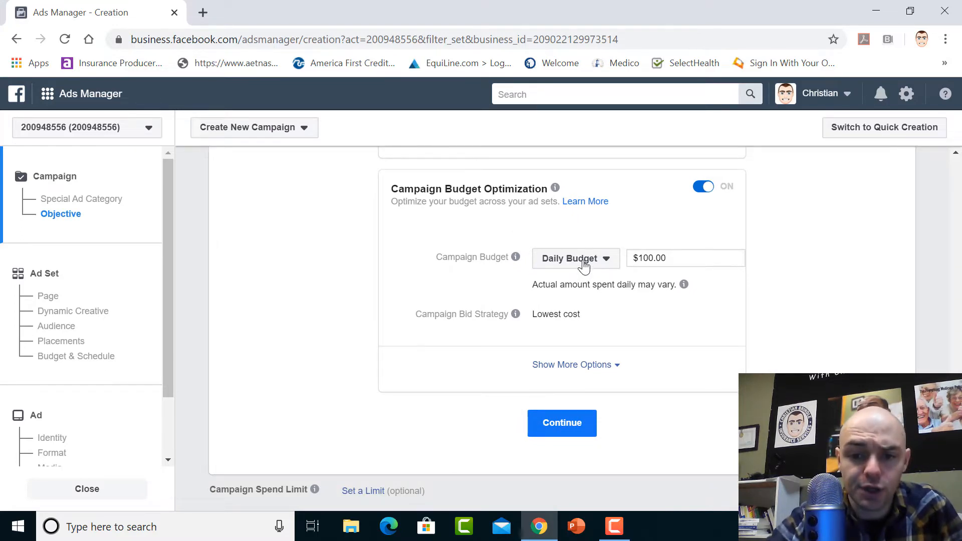
{"action": "left_click", "coordinate": [583, 264]}
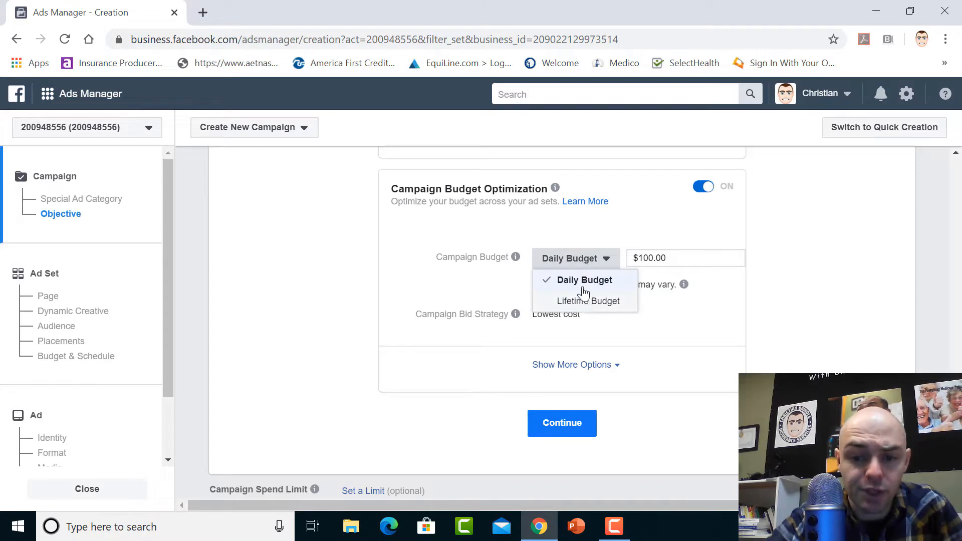
{"action": "left_click", "coordinate": [577, 281]}
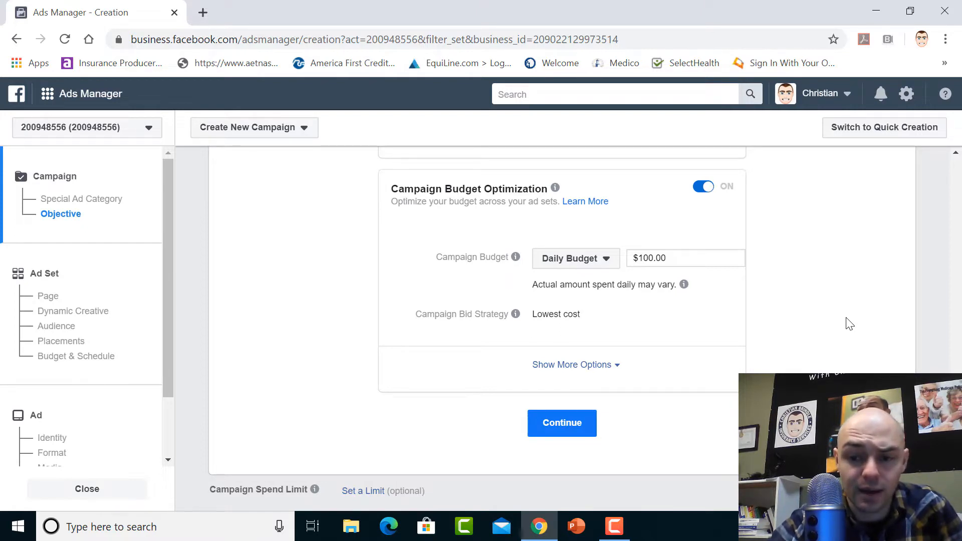
{"action": "left_click", "coordinate": [661, 259]}
{"action": "key", "text": "ctrl+a"}
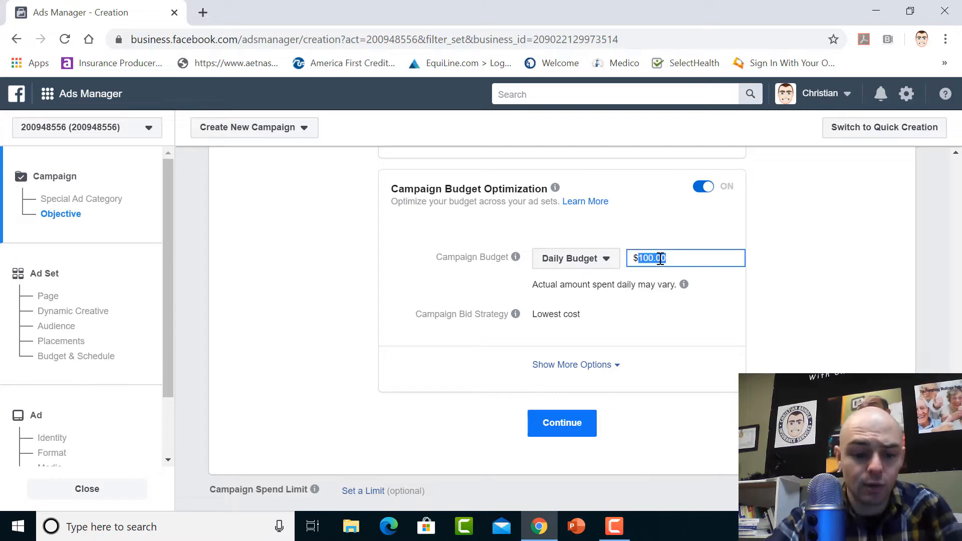
{"action": "type", "text": "$10"}
{"action": "left_click", "coordinate": [840, 319]}
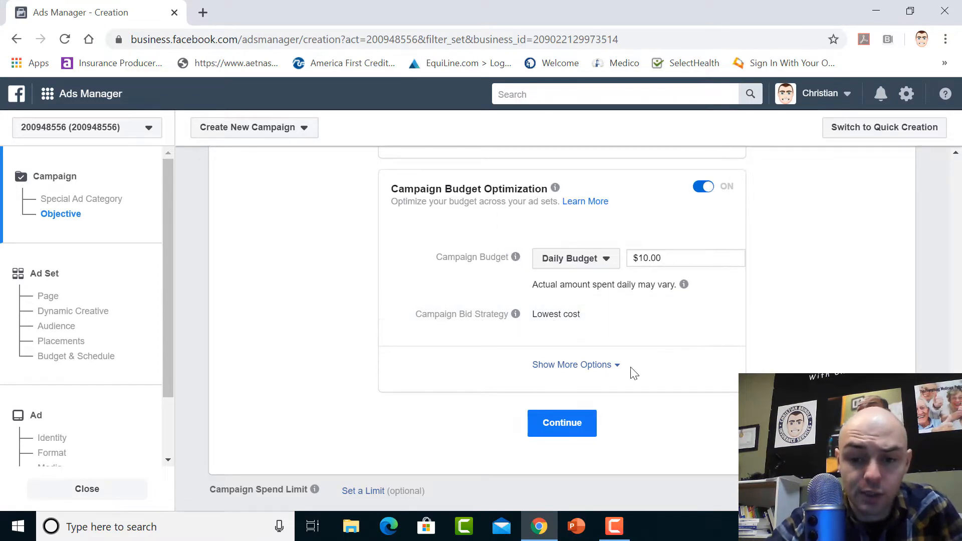
Expand the additional campaign budget options to review scheduling and delivery, and continue to the ad set
{"action": "left_click", "coordinate": [600, 367]}
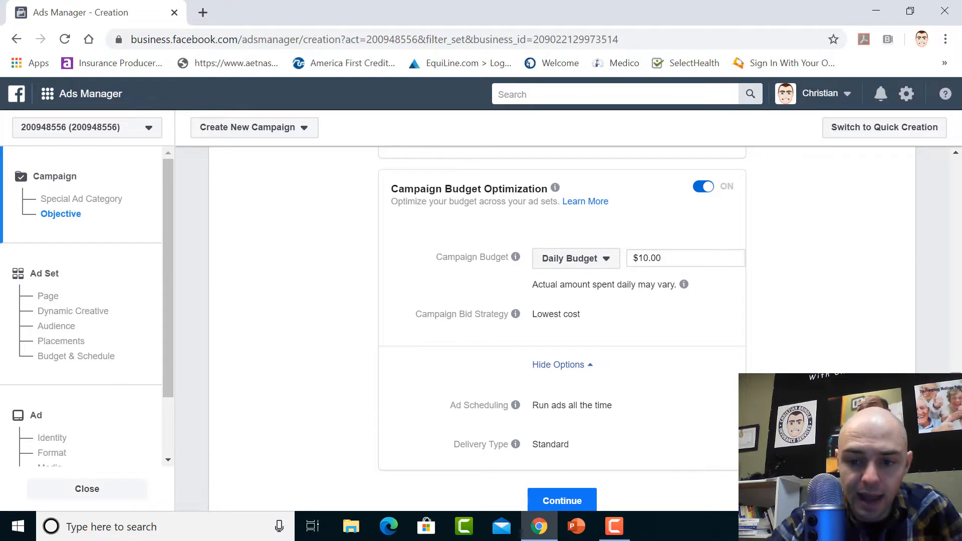
{"action": "scroll", "coordinate": [516, 281], "scroll_direction": "down", "scroll_amount": 2}
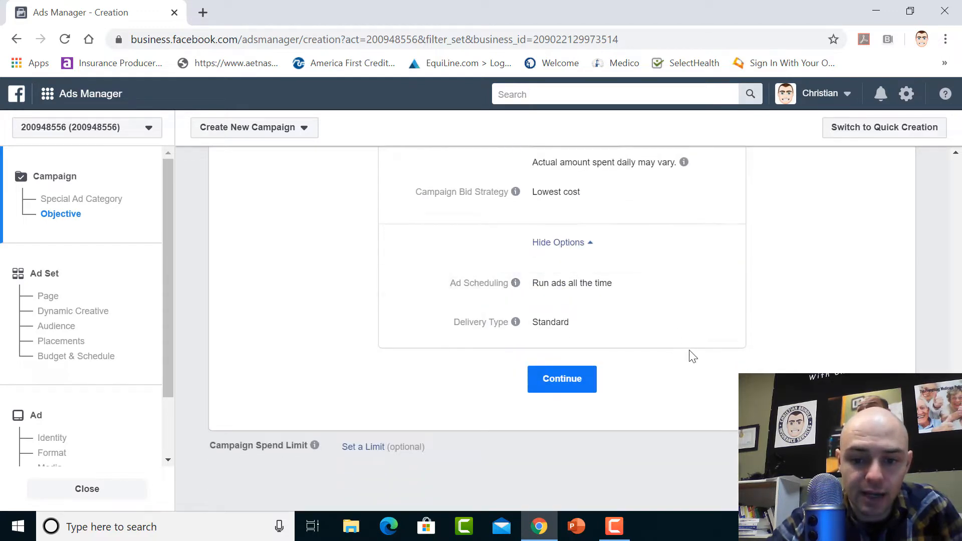
{"action": "left_click", "coordinate": [567, 382]}
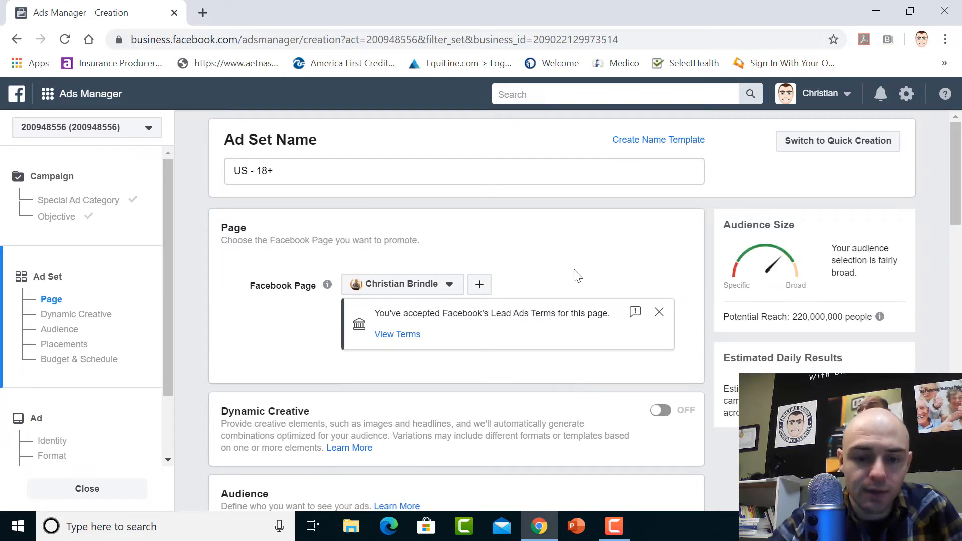
Select Christian Brindle Insurance Services as the Facebook Page to promote and check the audience's potential reach
{"action": "left_click", "coordinate": [441, 285]}
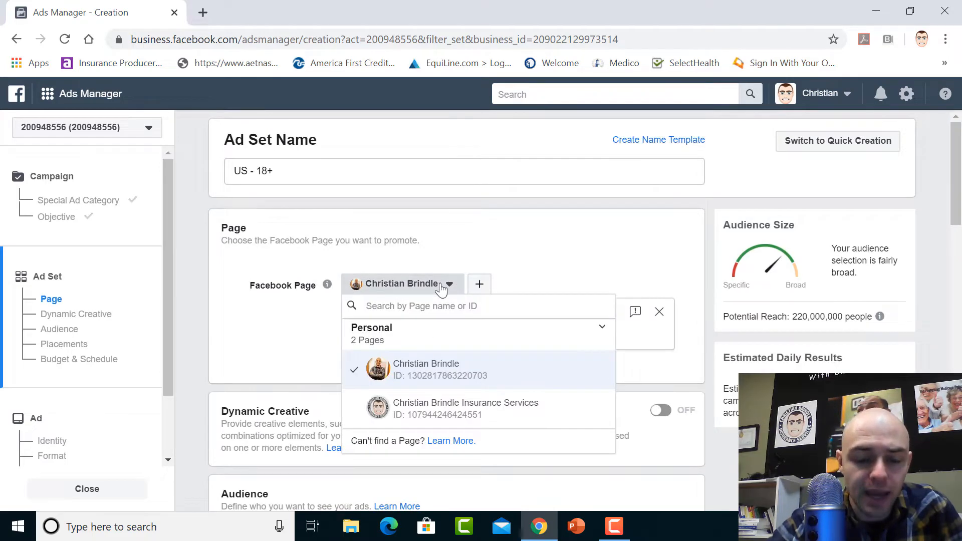
{"action": "left_click", "coordinate": [520, 417]}
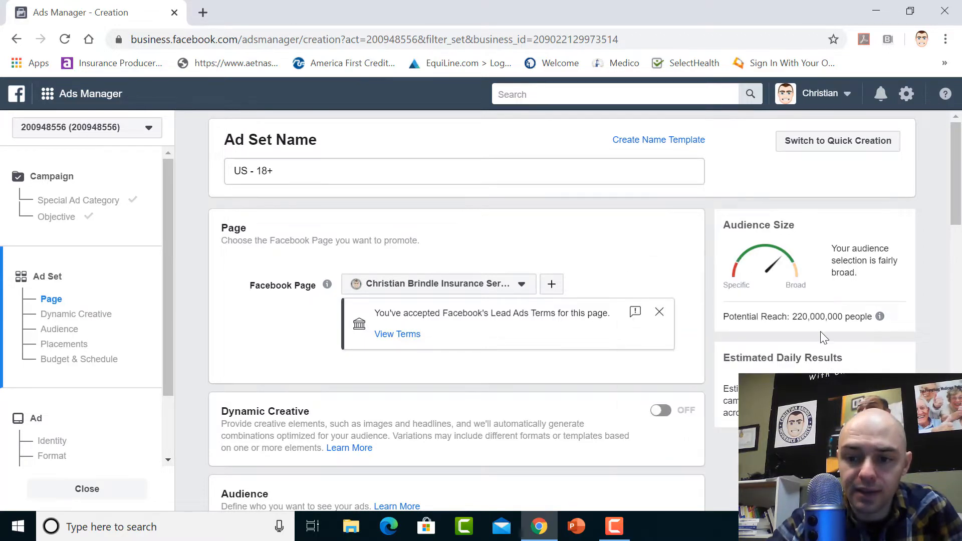
{"action": "left_click_drag", "start_coordinate": [792, 318], "coordinate": [869, 318]}
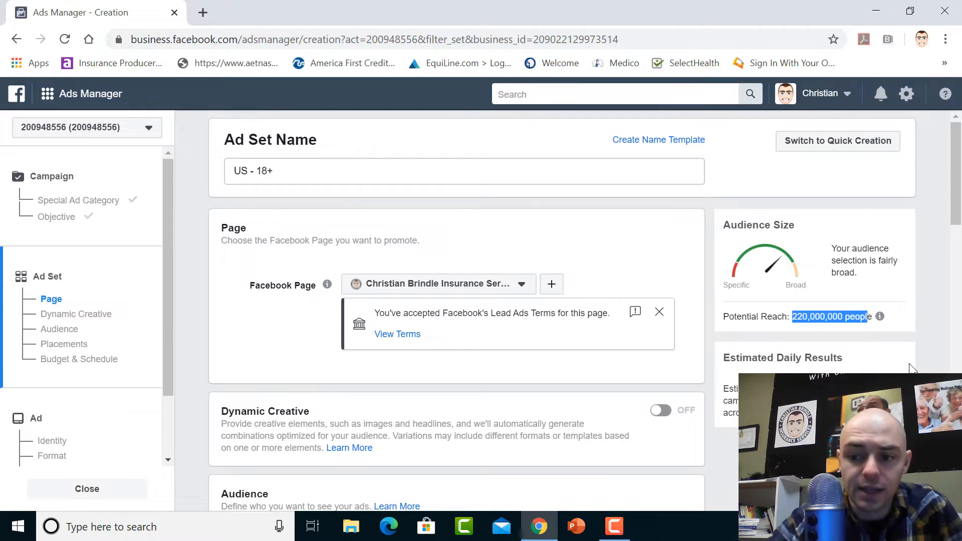
{"action": "left_click", "coordinate": [923, 374]}
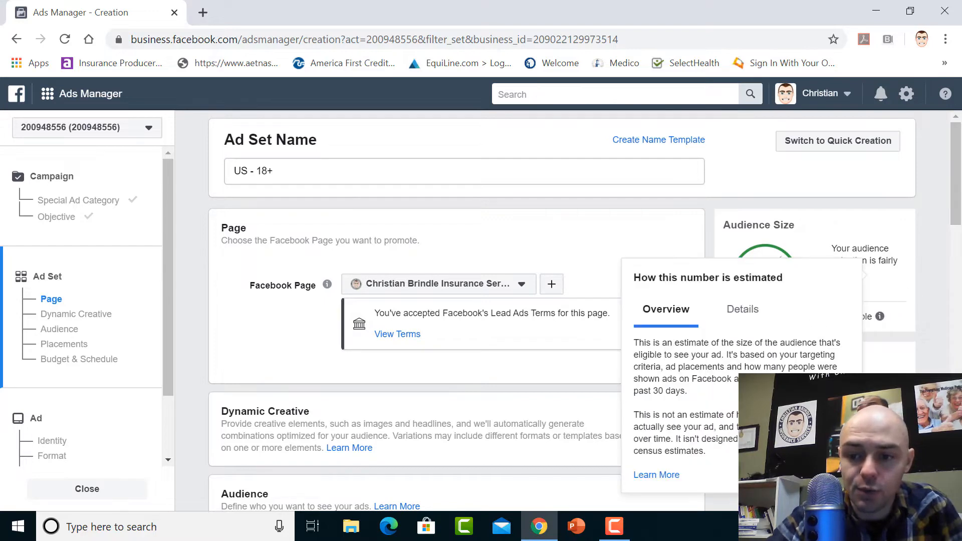
Edit the new audience's locations and remove United States from the targeting
{"action": "scroll", "coordinate": [960, 160], "scroll_direction": "down", "scroll_amount": 3}
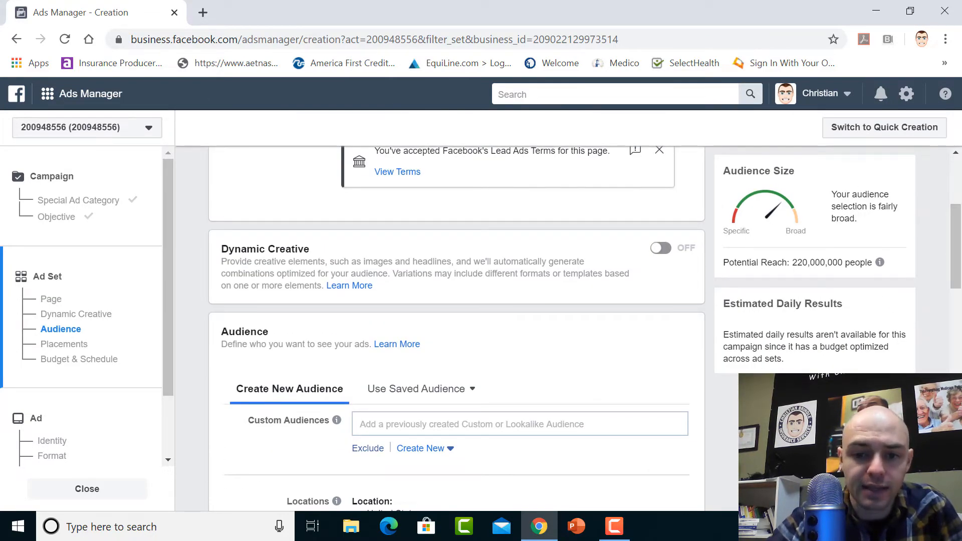
{"action": "scroll", "coordinate": [456, 328], "scroll_direction": "down", "scroll_amount": 4}
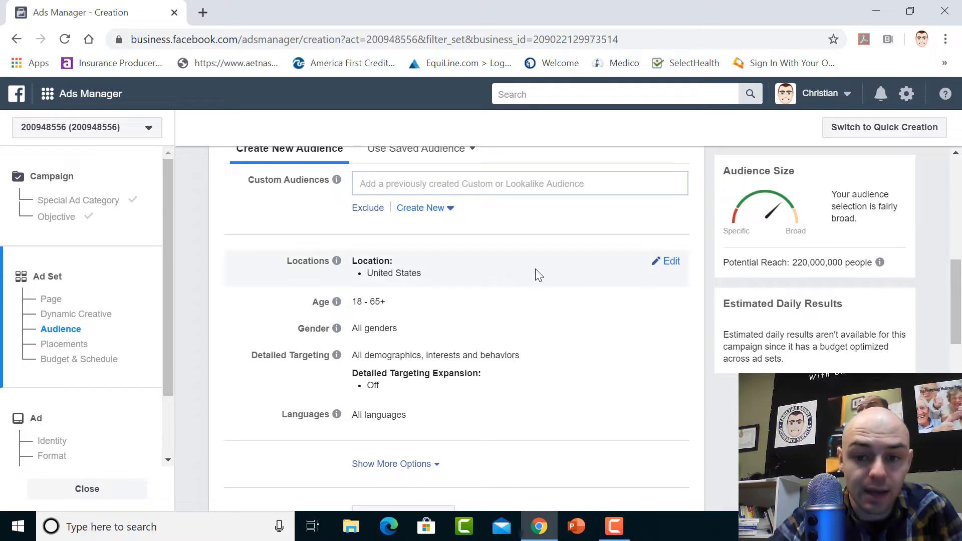
{"action": "left_click", "coordinate": [669, 262]}
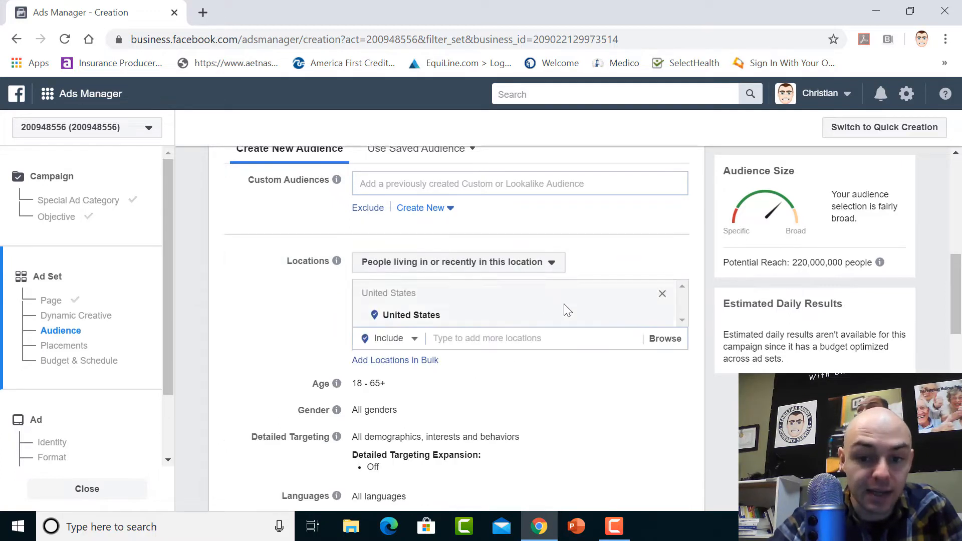
{"action": "left_click", "coordinate": [658, 316]}
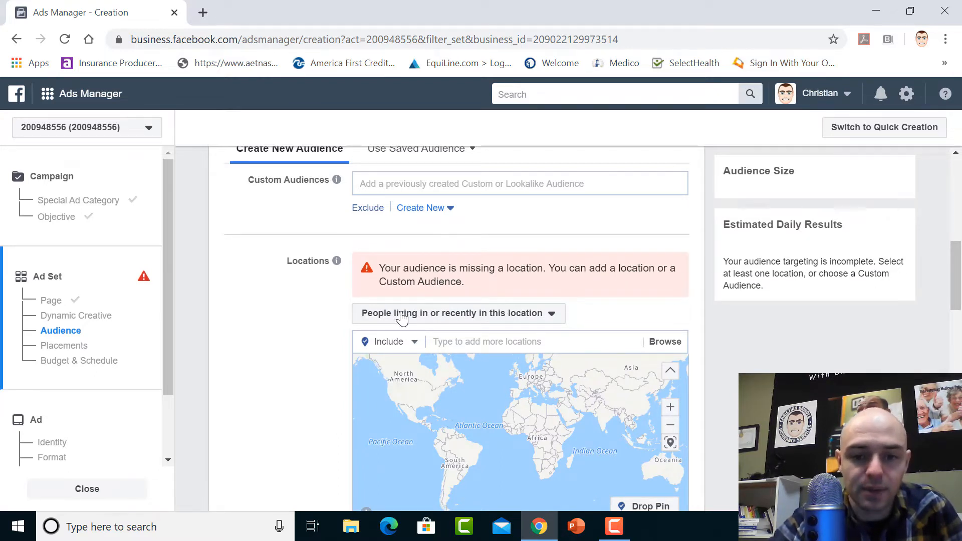
Set the location targeting to People living in this location
{"action": "left_click", "coordinate": [514, 318]}
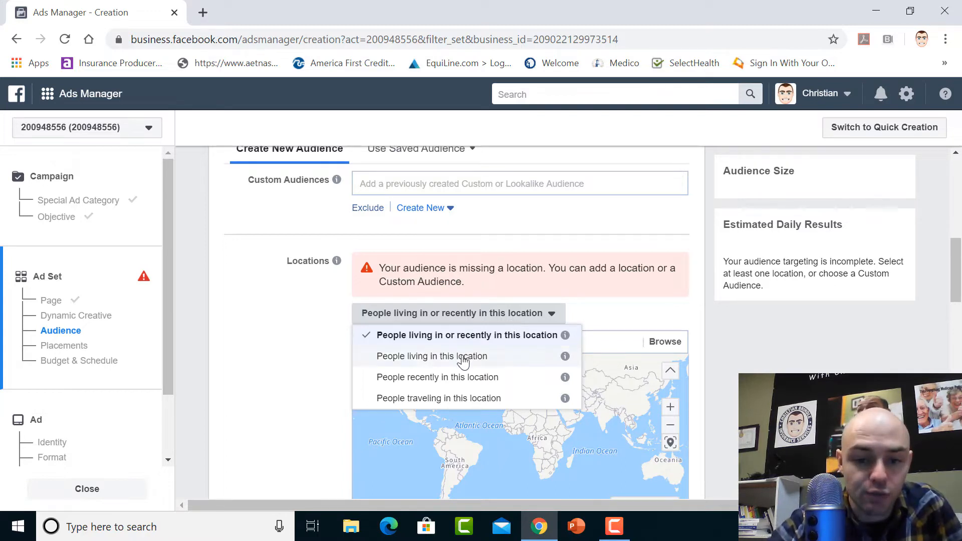
{"action": "left_click", "coordinate": [509, 362]}
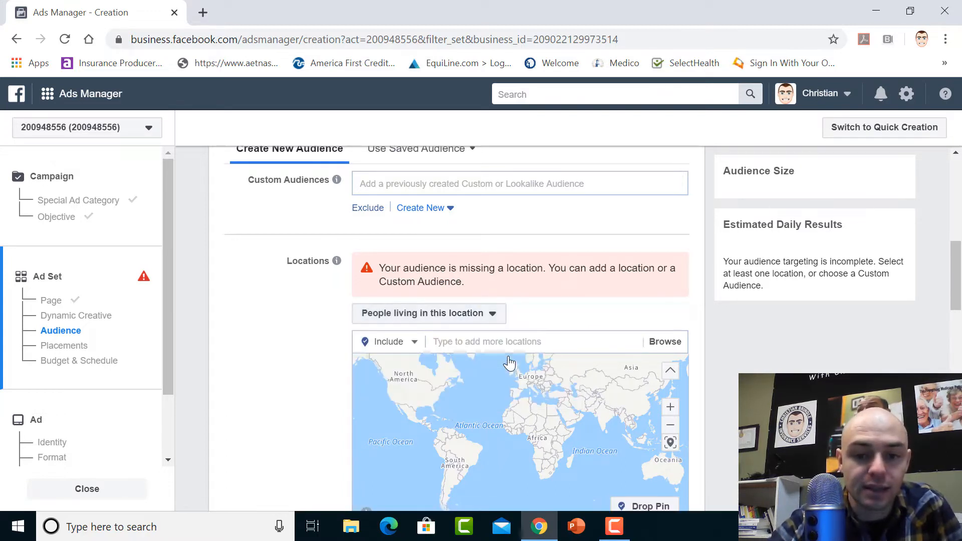
Check the available custom audiences and show the separate include and exclude fields for custom audiences
{"action": "left_click", "coordinate": [956, 152]}
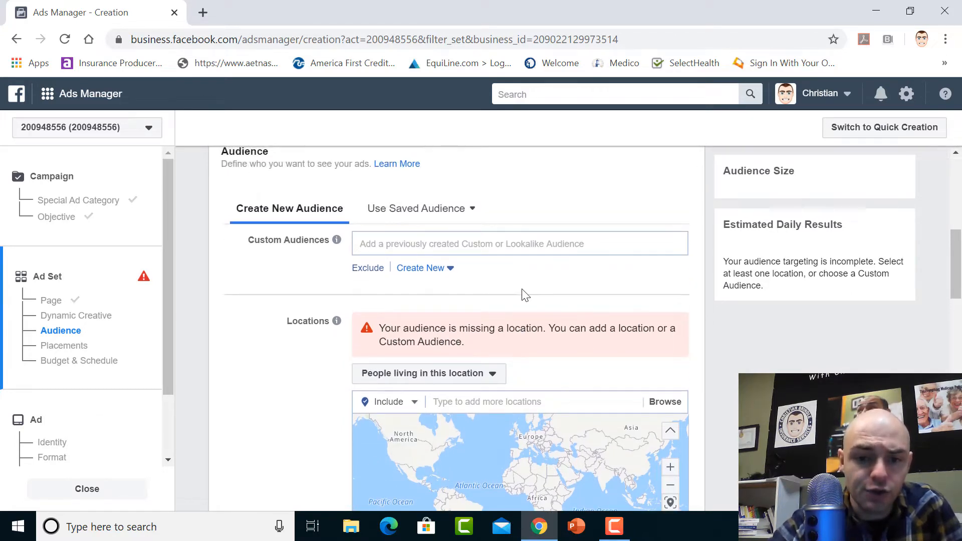
{"action": "left_click", "coordinate": [414, 244]}
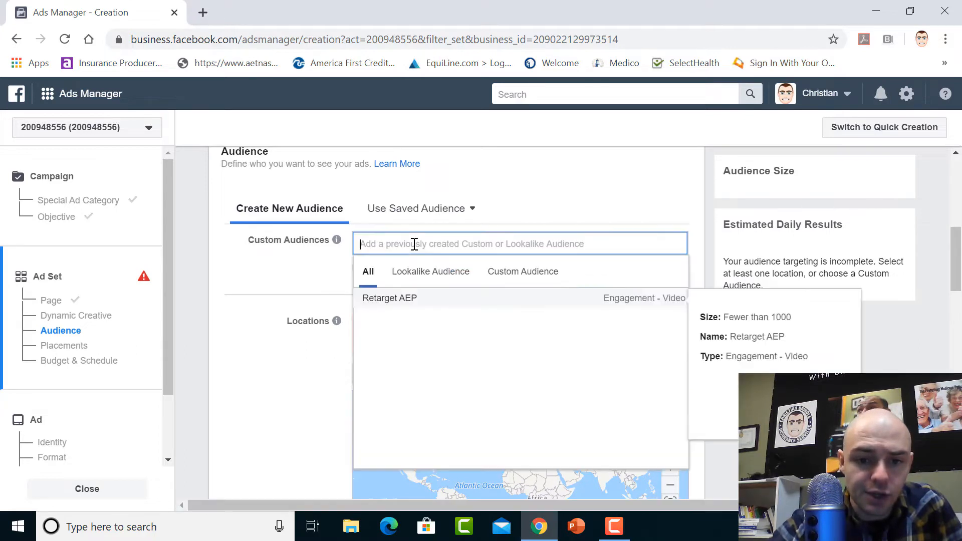
{"action": "left_click", "coordinate": [324, 281]}
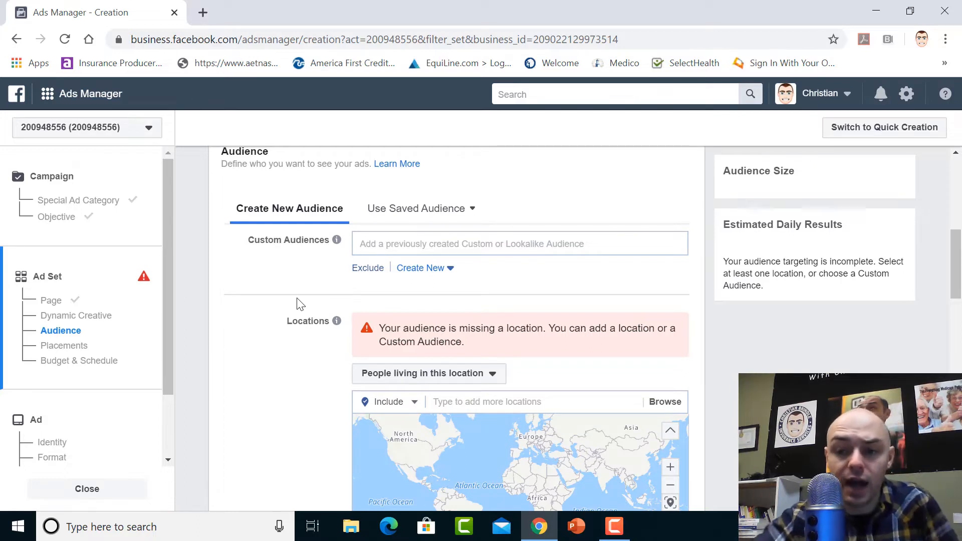
{"action": "left_click", "coordinate": [368, 270]}
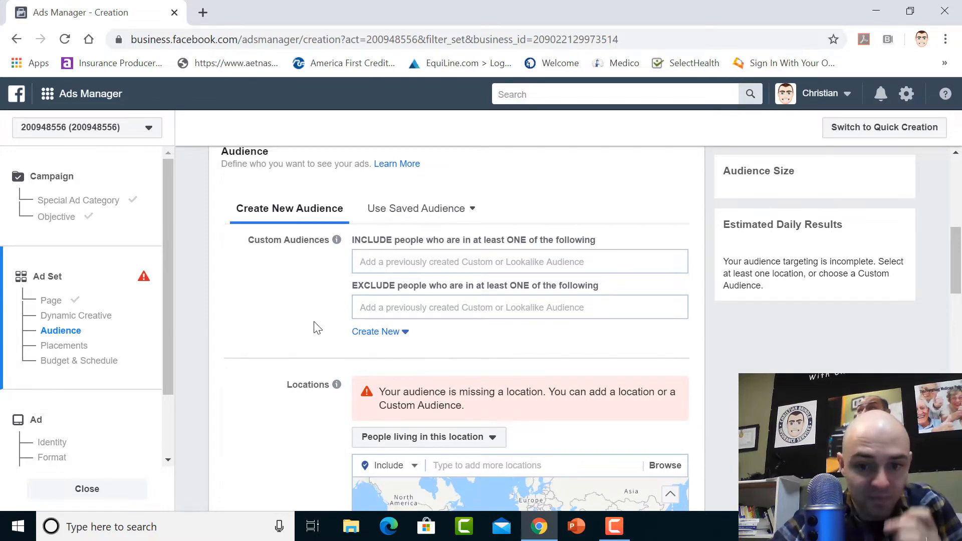
{"action": "left_click", "coordinate": [386, 263]}
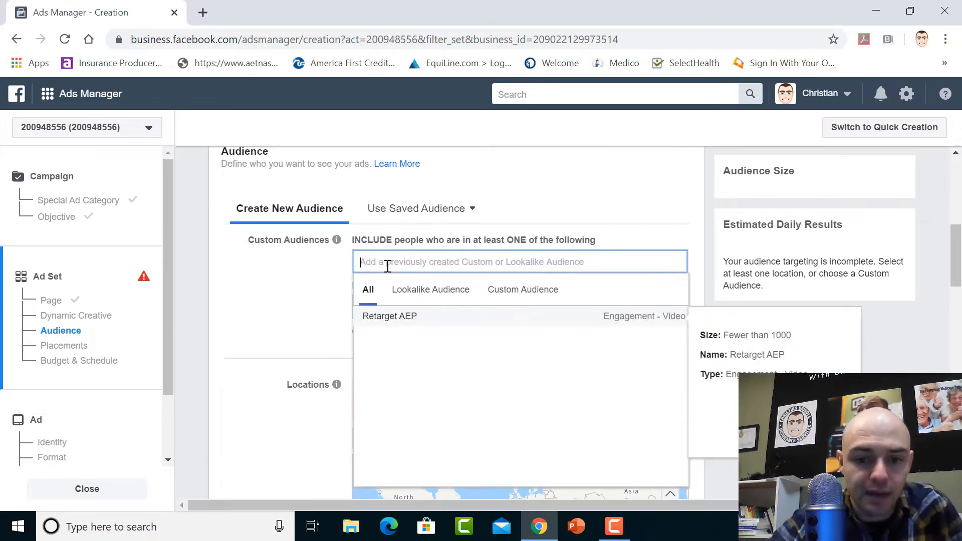
{"action": "left_click", "coordinate": [300, 307]}
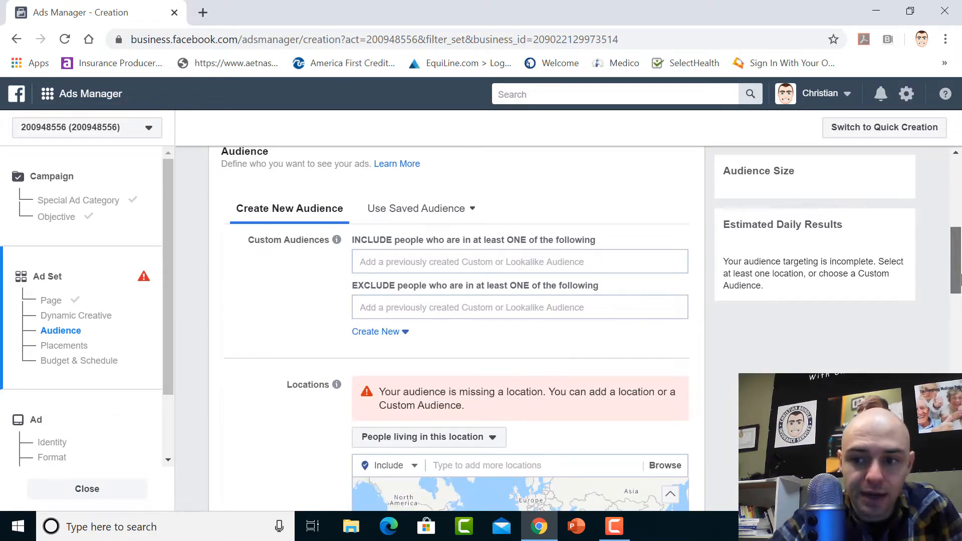
Add the state of Utah, United States, to the audience's included locations
{"action": "scroll", "coordinate": [960, 296], "scroll_direction": "down", "scroll_amount": 1}
{"action": "scroll", "coordinate": [959, 295], "scroll_direction": "down", "scroll_amount": 2}
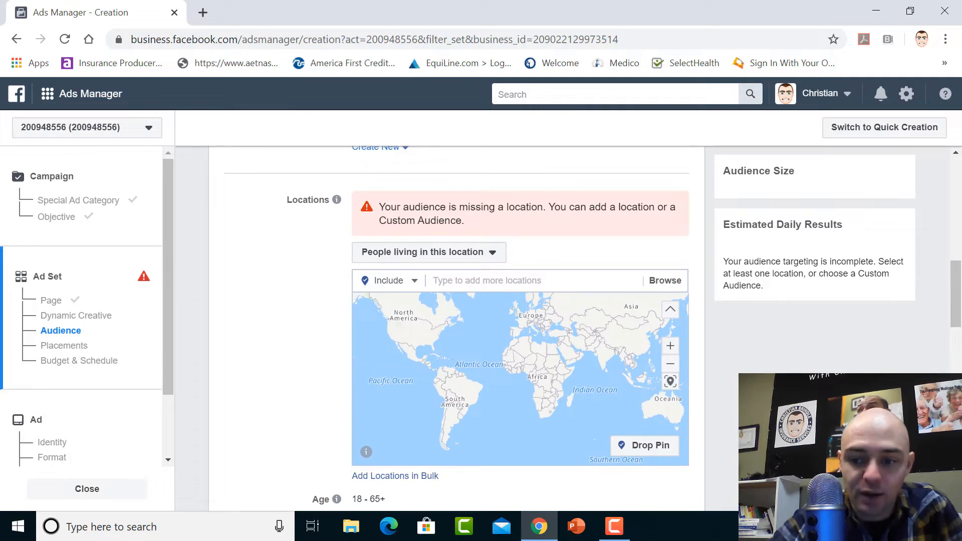
{"action": "scroll", "coordinate": [618, 326], "scroll_direction": "down", "scroll_amount": 5}
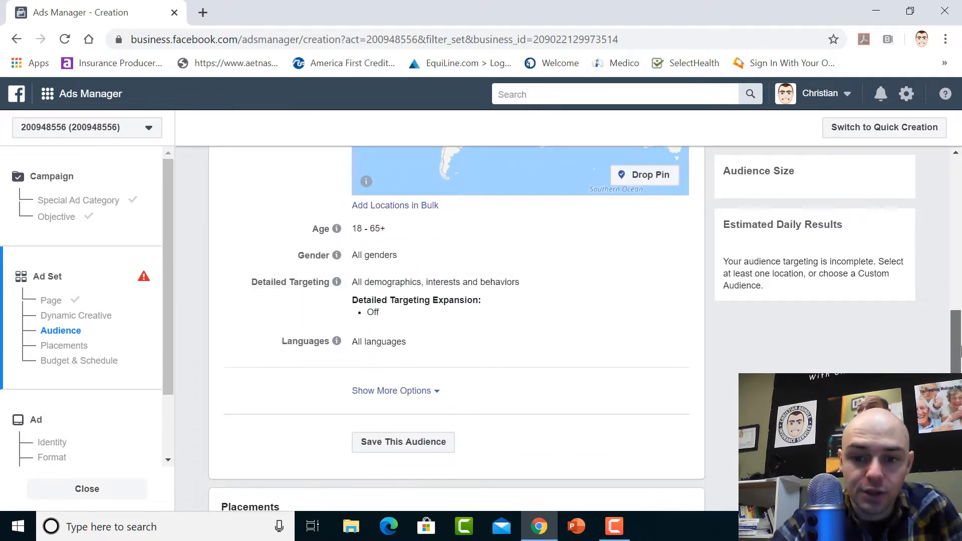
{"action": "scroll", "coordinate": [522, 289], "scroll_direction": "up", "scroll_amount": 5}
{"action": "scroll", "coordinate": [523, 290], "scroll_direction": "down", "scroll_amount": 1}
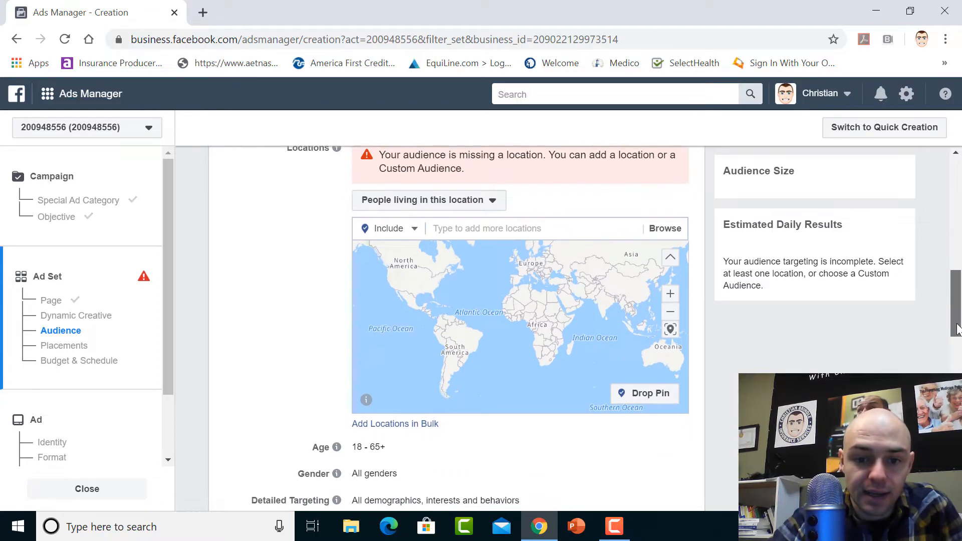
{"action": "left_click", "coordinate": [490, 228]}
{"action": "type", "text": "utah"}
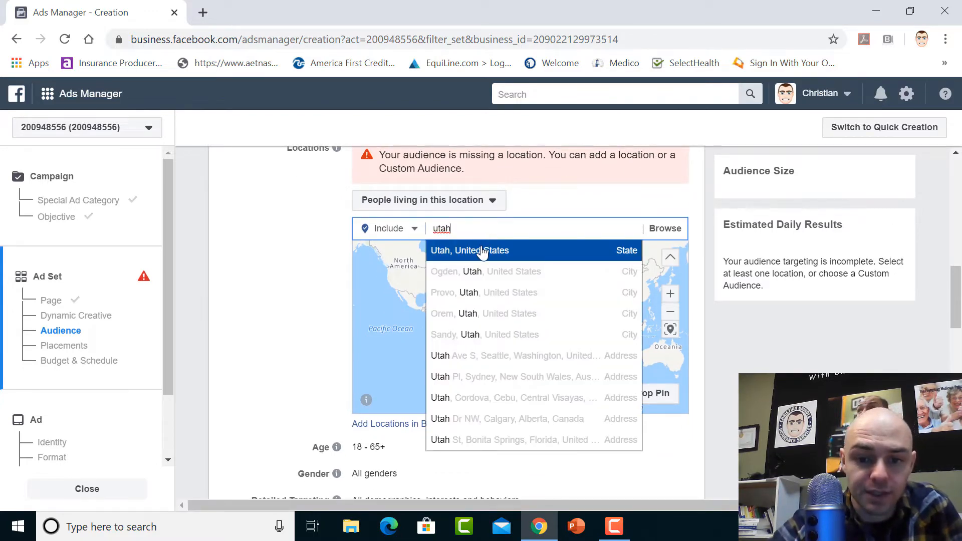
{"action": "left_click", "coordinate": [482, 250]}
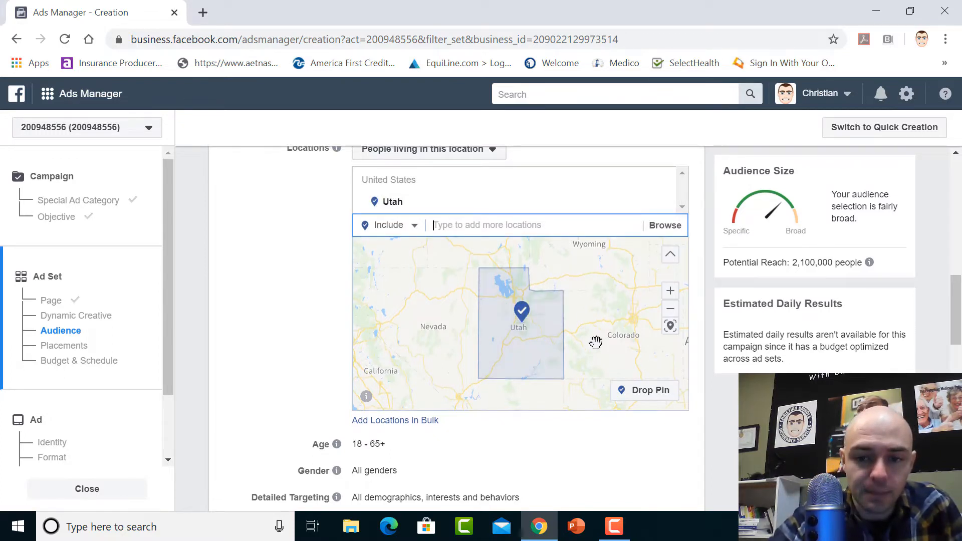
Replace the state of Utah in the included locations with Salt Lake City, Utah
{"action": "left_click", "coordinate": [662, 204]}
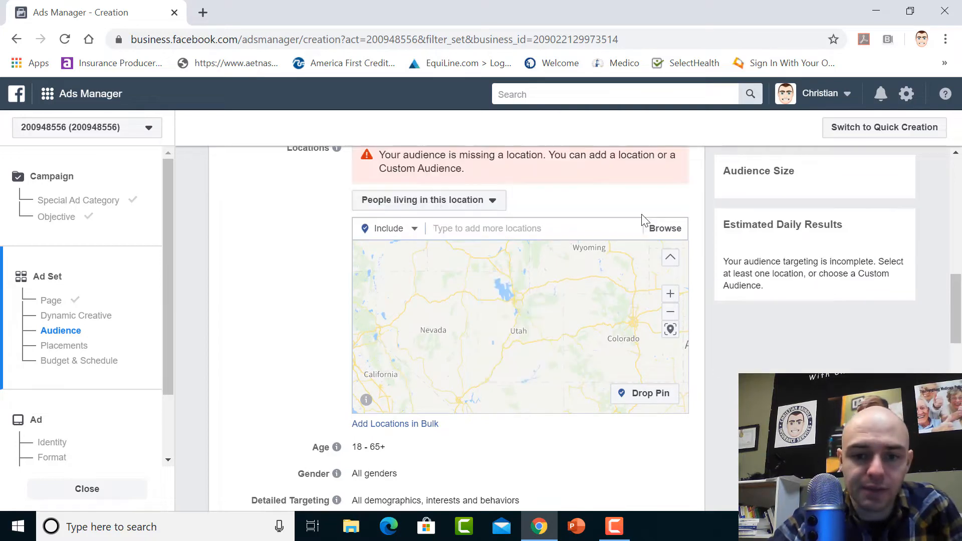
{"action": "left_click", "coordinate": [525, 236]}
{"action": "type", "text": "salt lake"}
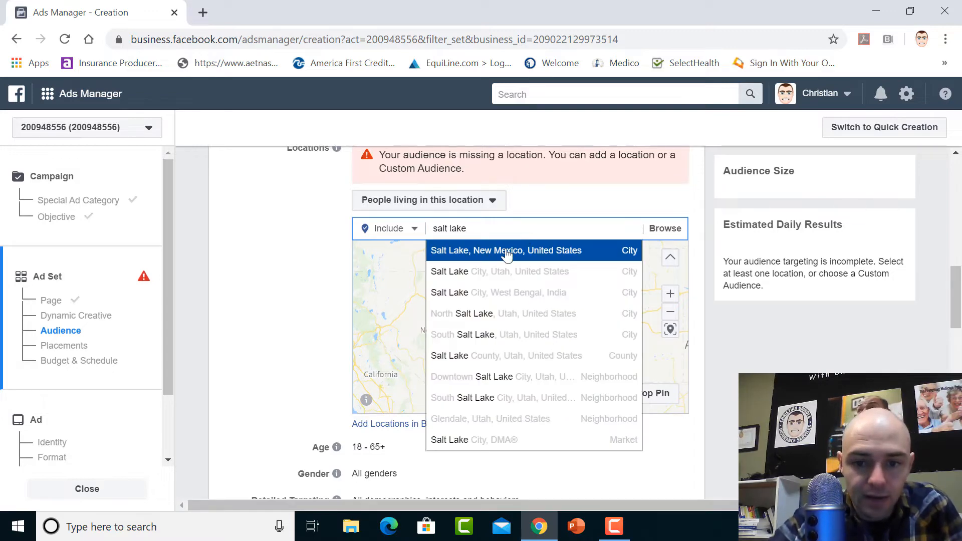
{"action": "left_click", "coordinate": [479, 271]}
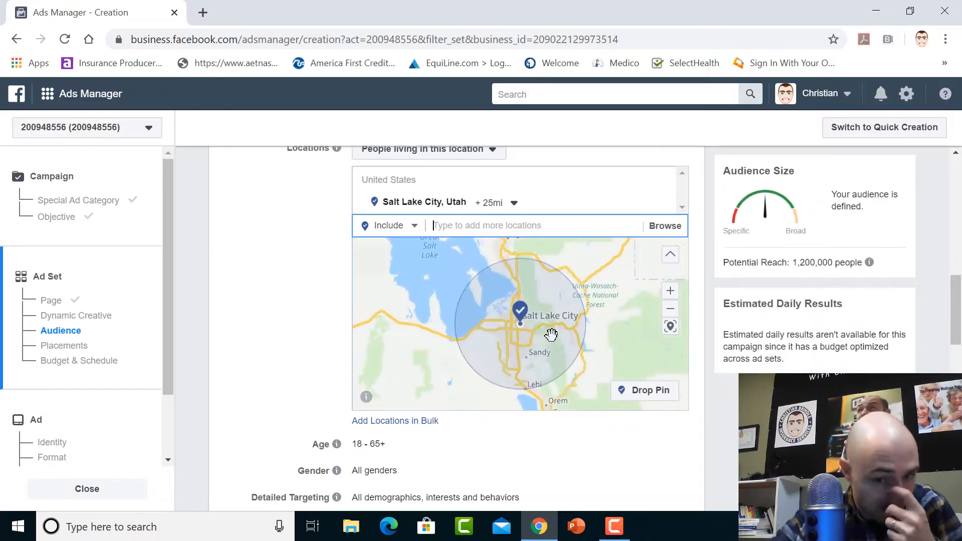
Set the radius around Salt Lake City to 50 mi
{"action": "left_click", "coordinate": [515, 203]}
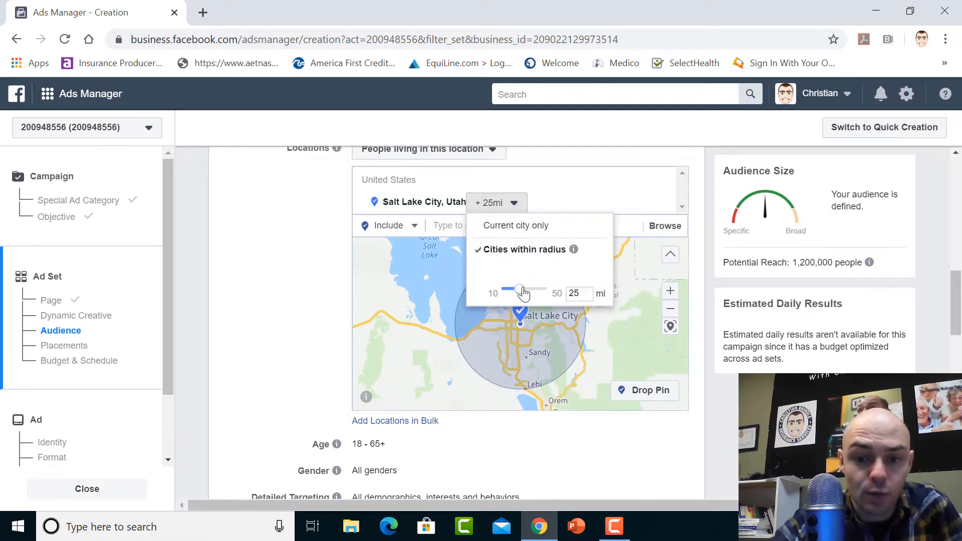
{"action": "left_click_drag", "start_coordinate": [523, 291], "coordinate": [563, 292]}
{"action": "left_click", "coordinate": [583, 319]}
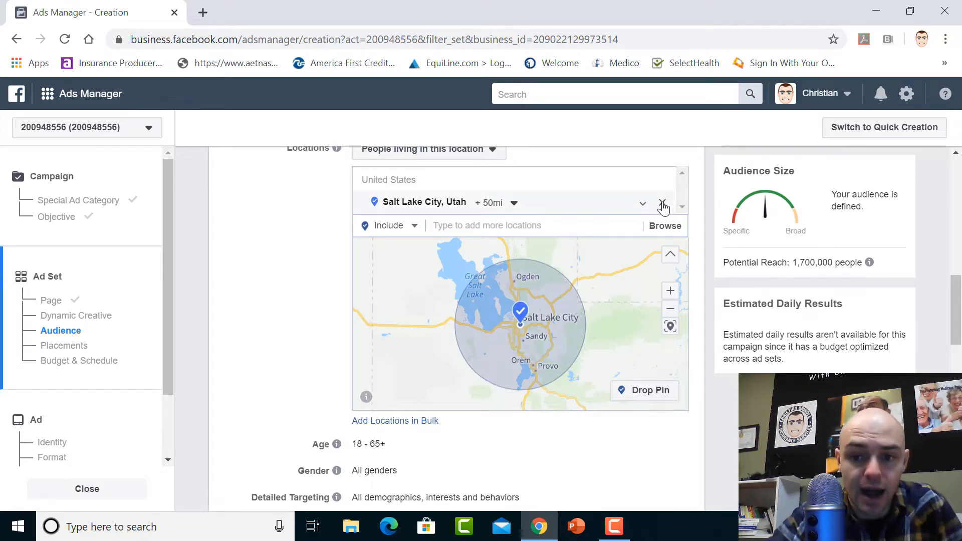
Remove Salt Lake City from the targeted locations and include the whole state of Utah instead
{"action": "left_click", "coordinate": [663, 205]}
{"action": "left_click", "coordinate": [519, 228]}
{"action": "type", "text": "u"}
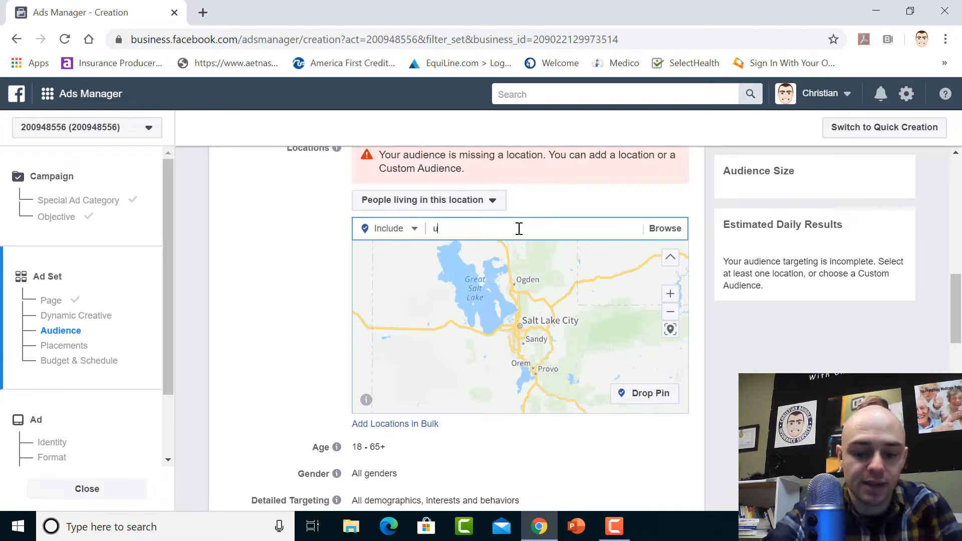
{"action": "type", "text": "tah"}
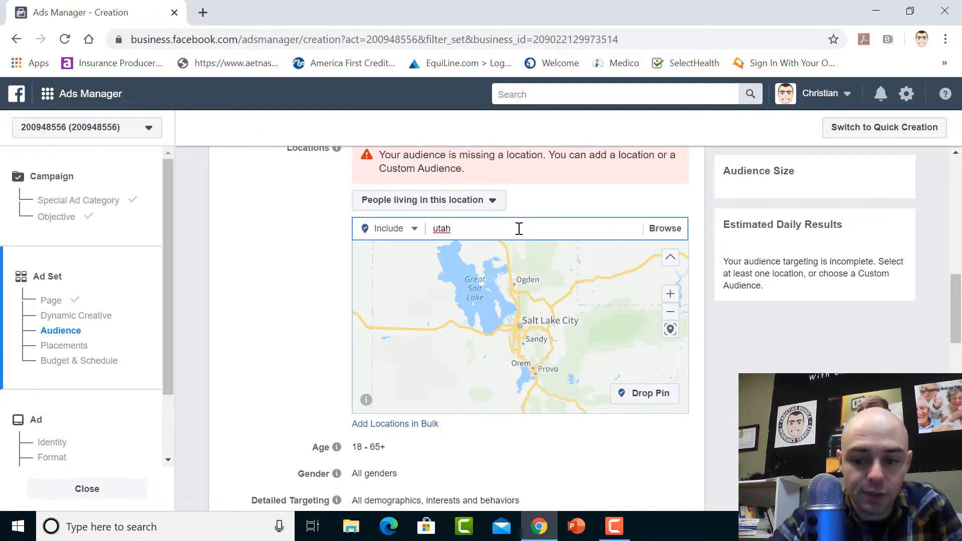
{"action": "key", "text": "BackSpace"}
{"action": "key", "text": "BackSpace"}
{"action": "key", "text": "BackSpace"}
{"action": "key", "text": "BackSpace"}
{"action": "type", "text": "utah"}
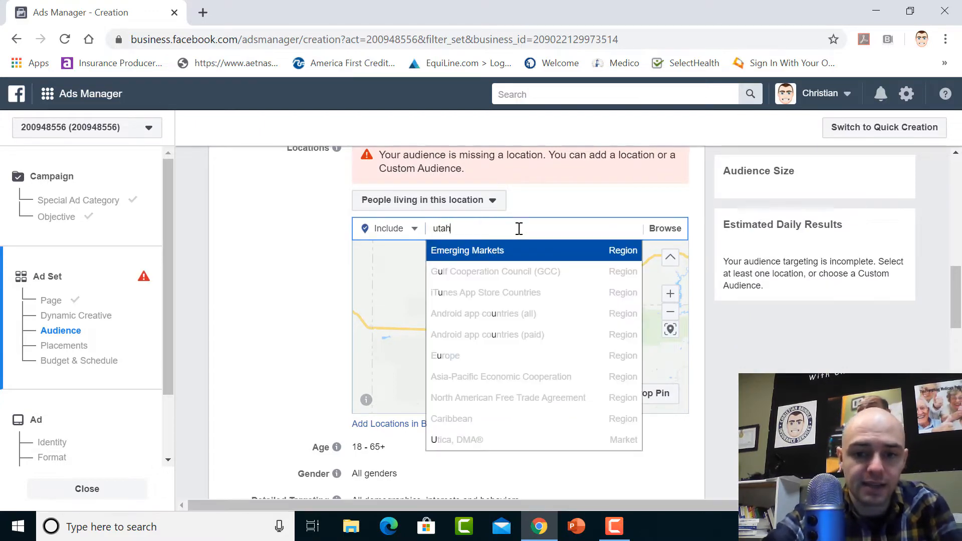
{"action": "left_click", "coordinate": [489, 250]}
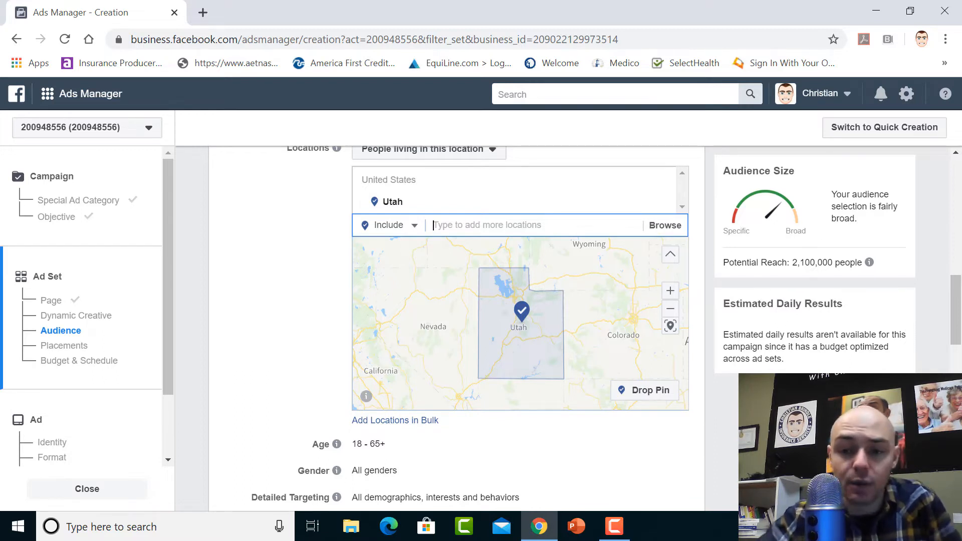
Add the states of Colorado and Idaho to the included locations alongside Utah
{"action": "mouse_move", "coordinate": [961, 298]}
{"action": "left_mouse_down"}
{"action": "mouse_move", "coordinate": [961, 288]}
{"action": "mouse_move", "coordinate": [961, 308]}
{"action": "left_mouse_up"}
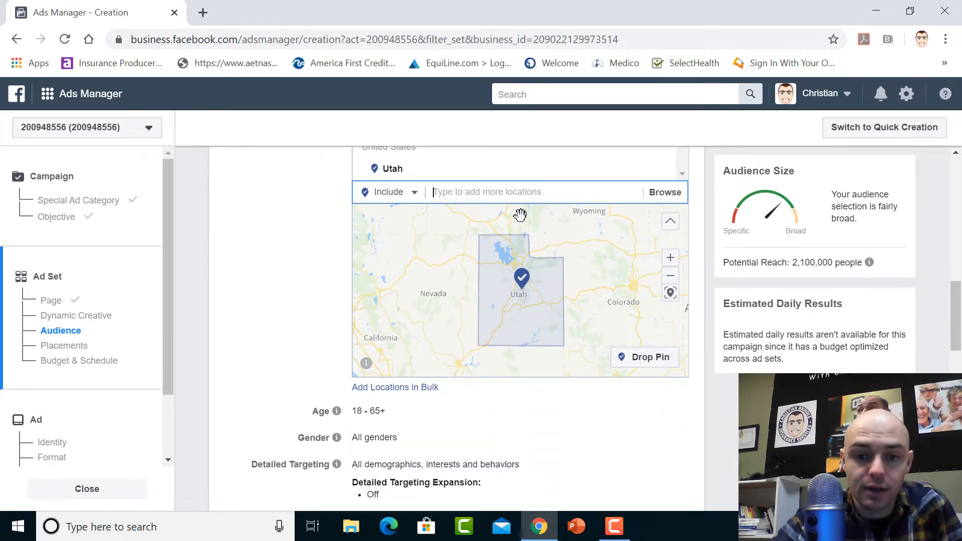
{"action": "left_click", "coordinate": [500, 197]}
{"action": "type", "text": "color"}
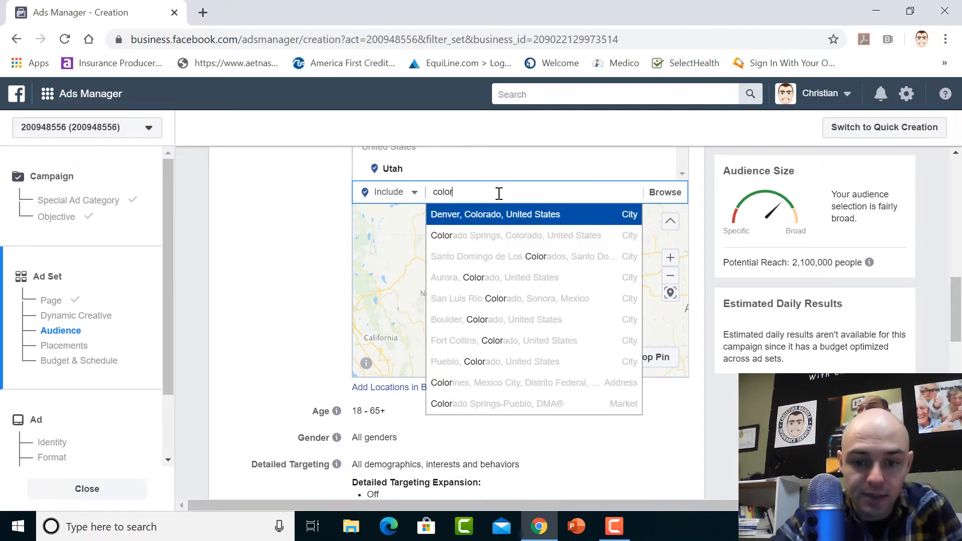
{"action": "key", "text": "BackSpace"}
{"action": "key", "text": "BackSpace"}
{"action": "key", "text": "BackSpace"}
{"action": "key", "text": "BackSpace"}
{"action": "key", "text": "BackSpace"}
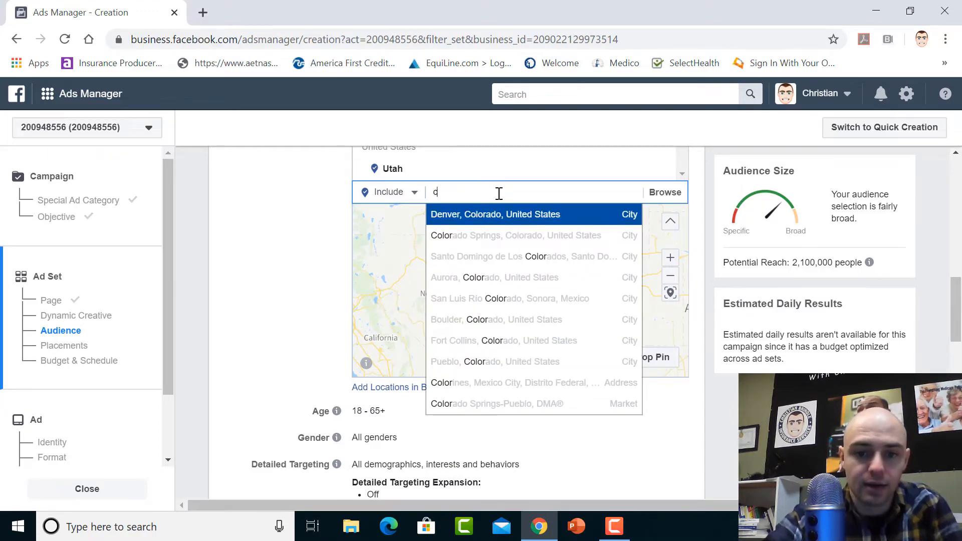
{"action": "type", "text": "Colorado"}
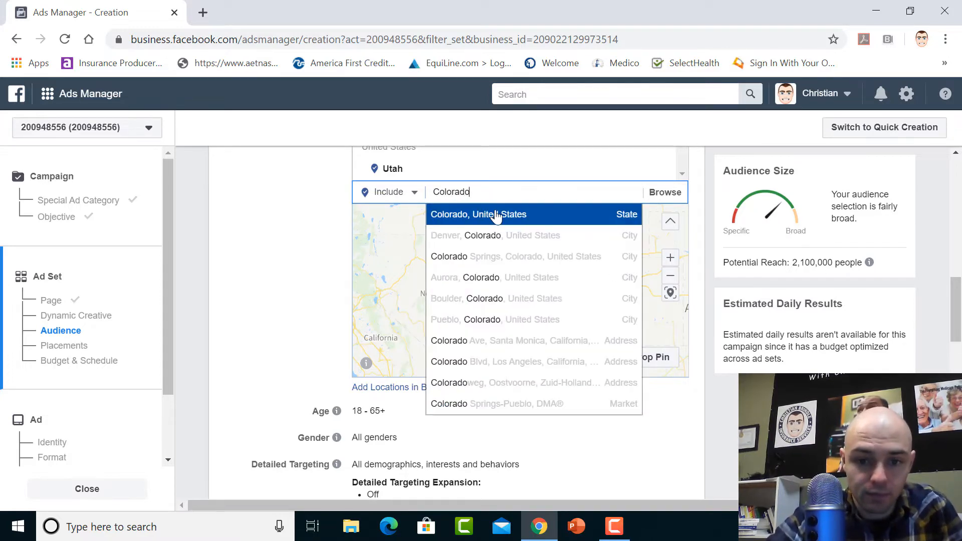
{"action": "left_click", "coordinate": [496, 215]}
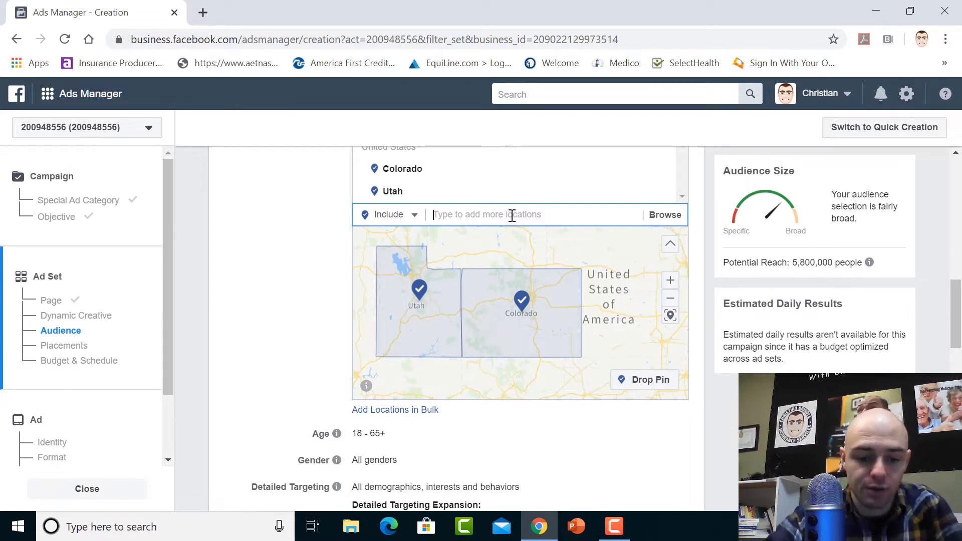
{"action": "type", "text": "Idaho"}
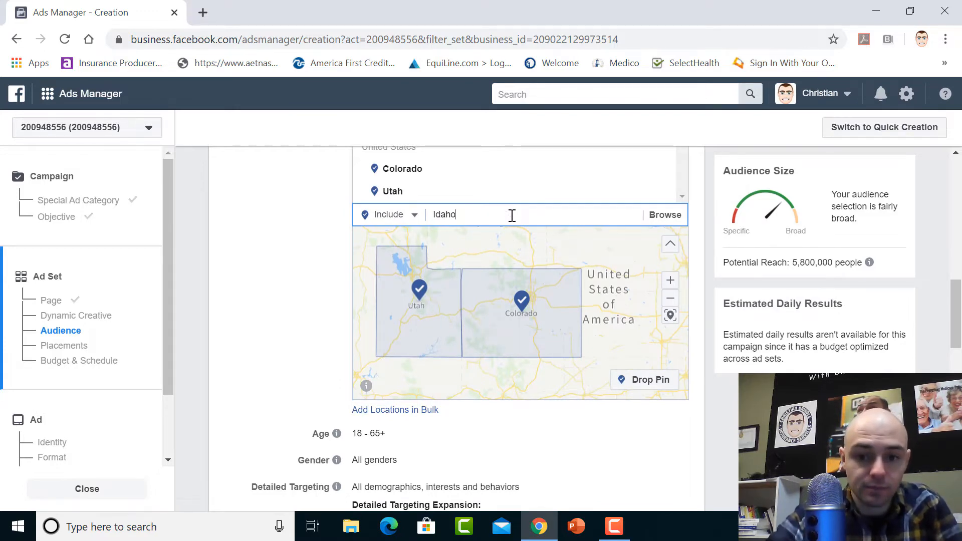
{"action": "left_click", "coordinate": [492, 236]}
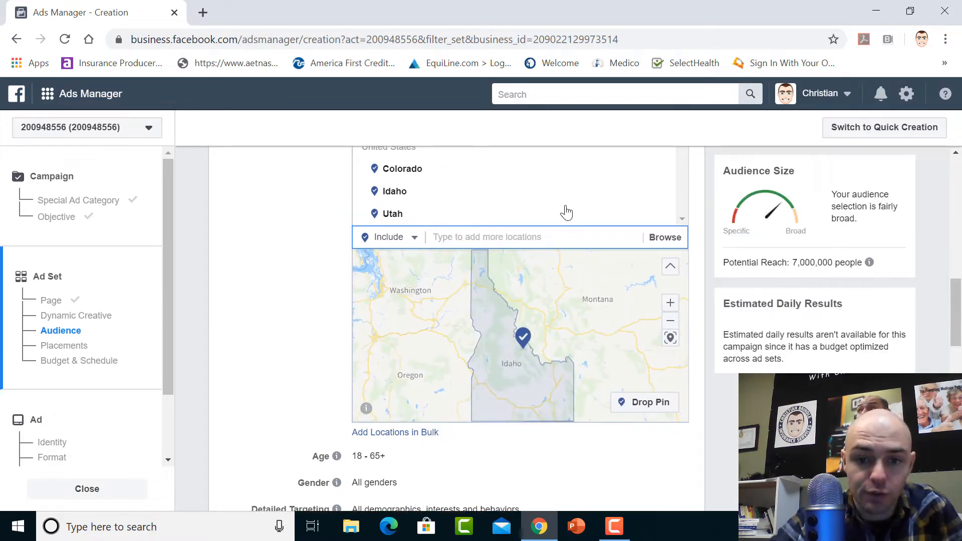
Remove Idaho and Colorado from the included locations, keeping Utah, and check Utah's area on the map
{"action": "mouse_move", "coordinate": [606, 190]}
{"action": "left_click", "coordinate": [662, 194]}
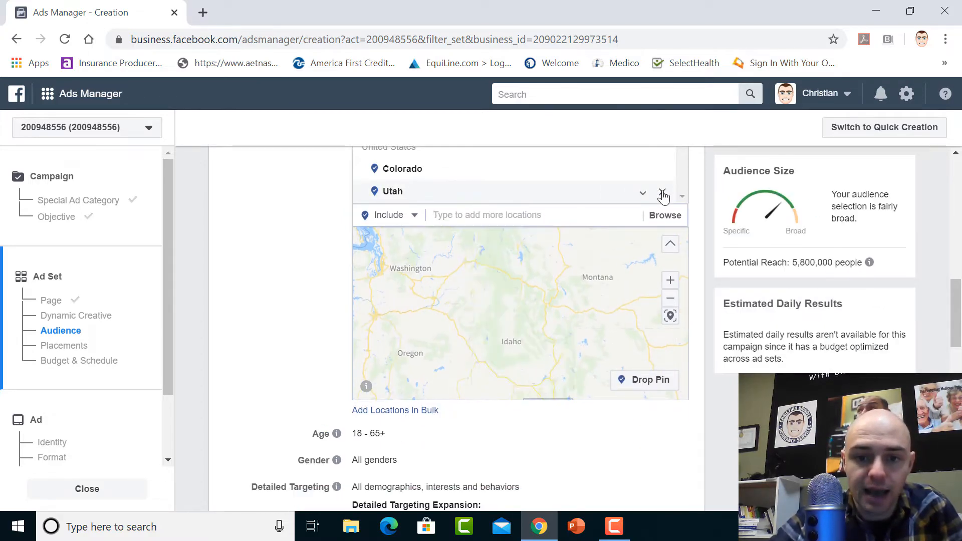
{"action": "left_click", "coordinate": [662, 172]}
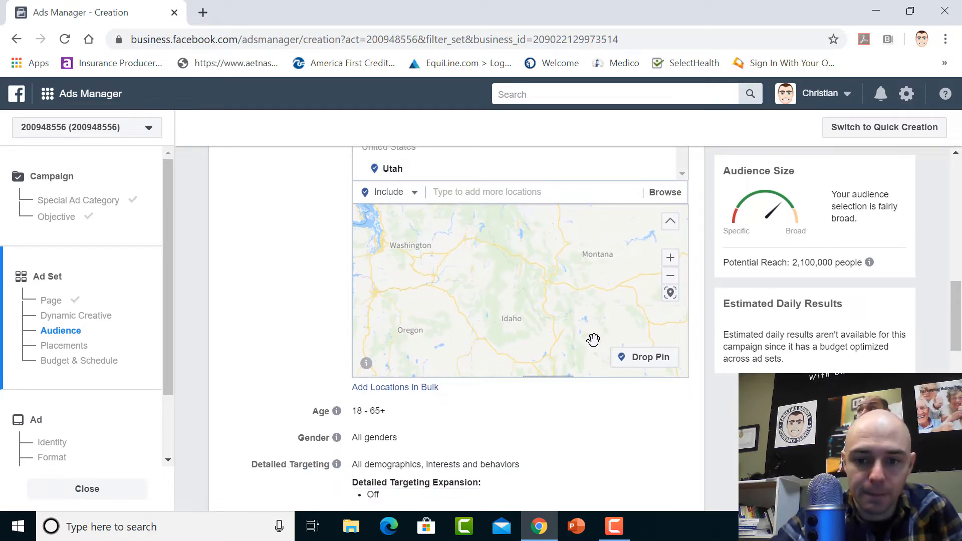
{"action": "mouse_move", "coordinate": [584, 333]}
{"action": "left_mouse_down"}
{"action": "mouse_move", "coordinate": [592, 224]}
{"action": "mouse_move", "coordinate": [552, 194]}
{"action": "left_mouse_up"}
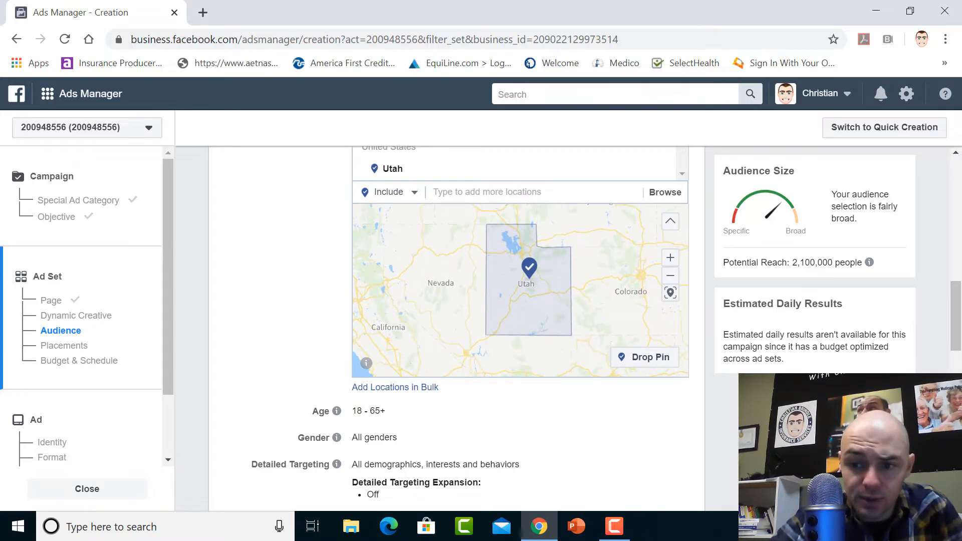
Set the audience's minimum age to 64
{"action": "scroll", "coordinate": [508, 379], "scroll_direction": "down", "scroll_amount": 2}
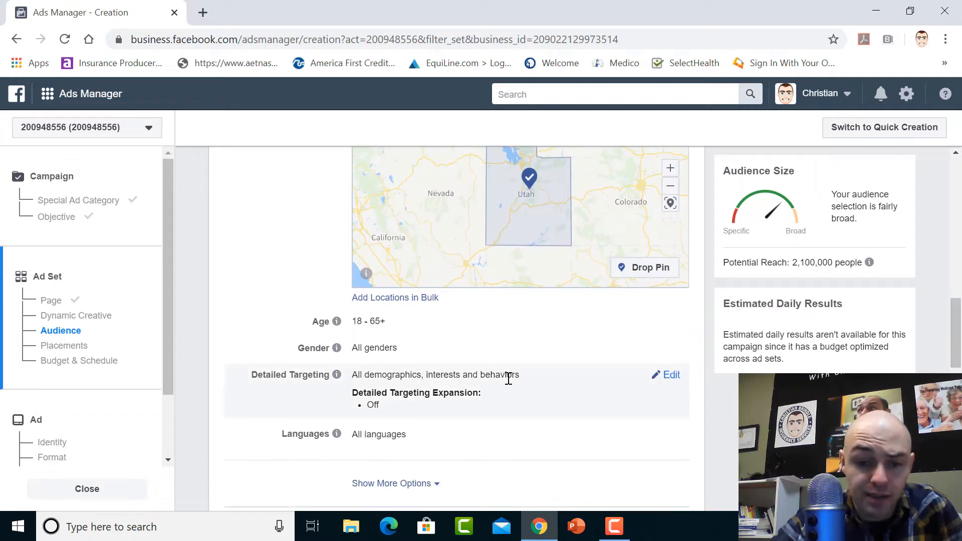
{"action": "left_click", "coordinate": [671, 321]}
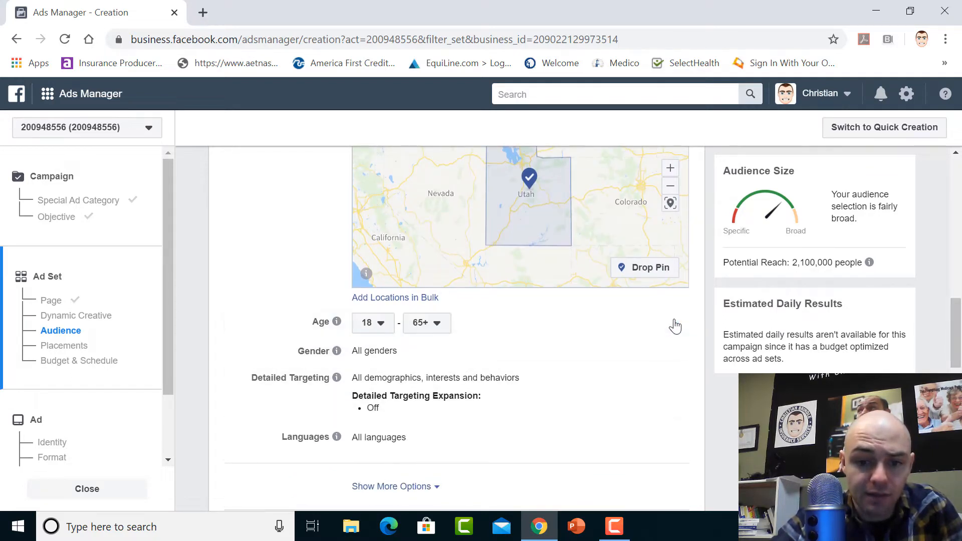
{"action": "left_click", "coordinate": [389, 329]}
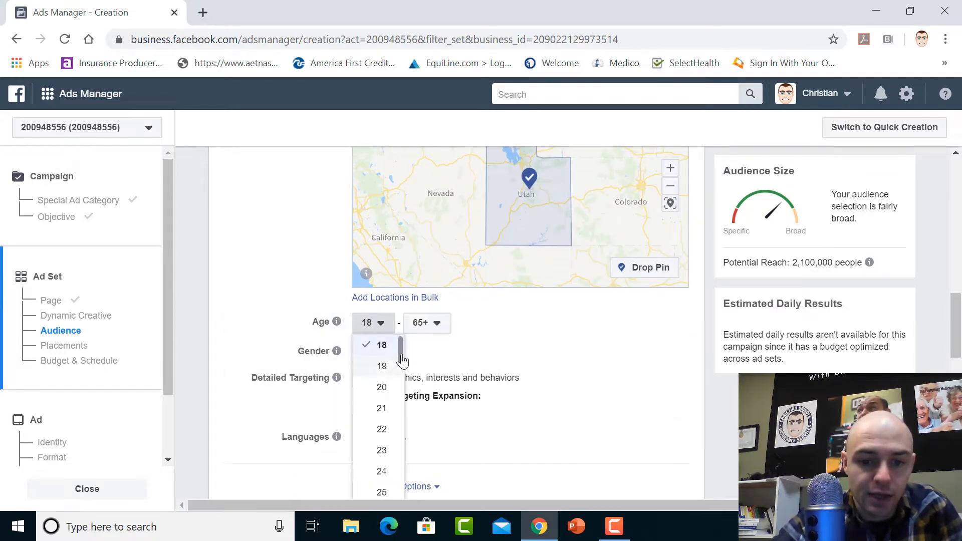
{"action": "scroll", "coordinate": [384, 351], "scroll_direction": "down", "scroll_amount": 15}
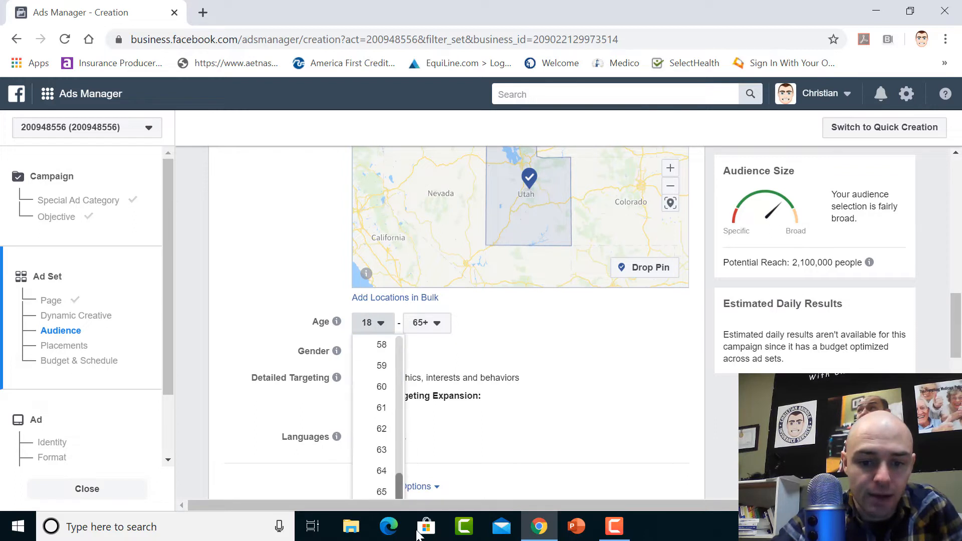
{"action": "left_click", "coordinate": [382, 471]}
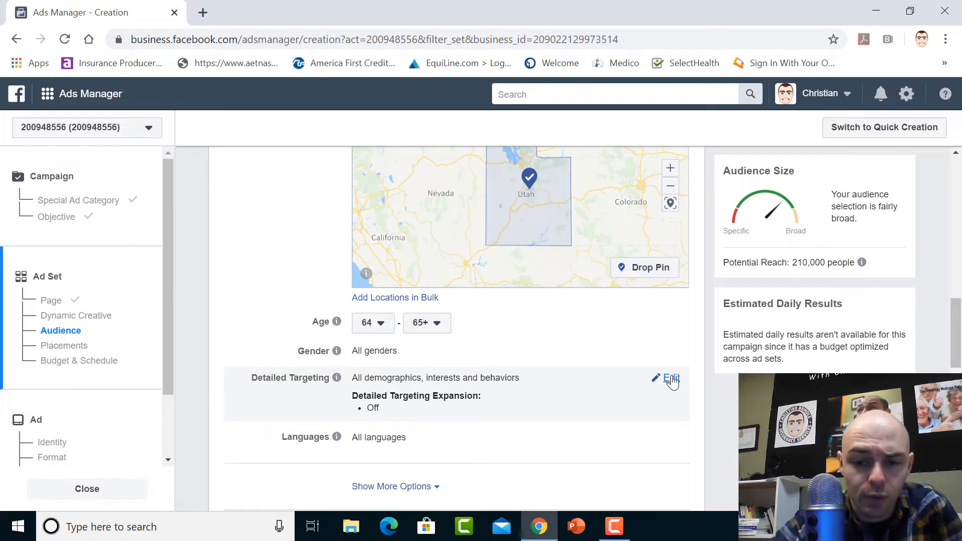
Open detailed targeting for editing and include people with the Retirement interest
{"action": "left_click", "coordinate": [672, 379]}
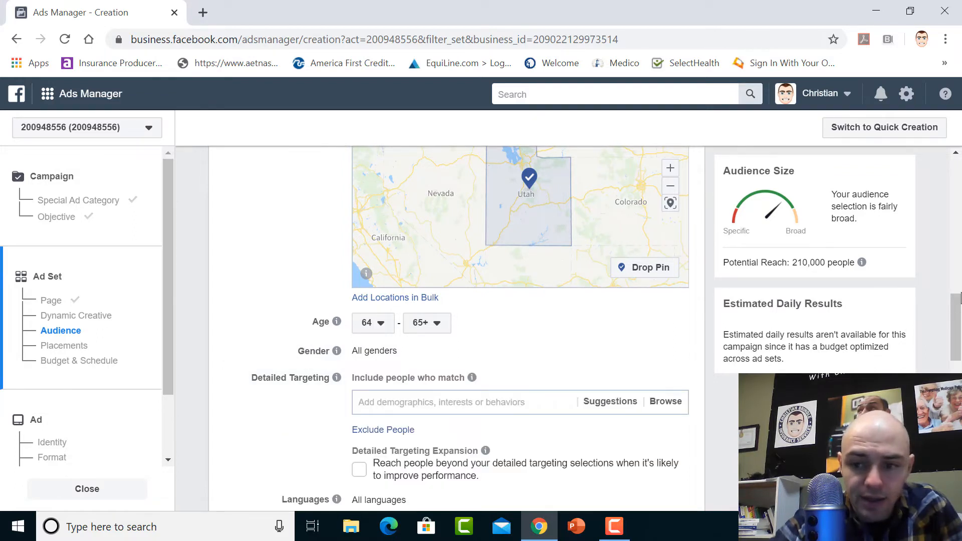
{"action": "scroll", "coordinate": [450, 311], "scroll_direction": "down", "scroll_amount": 3}
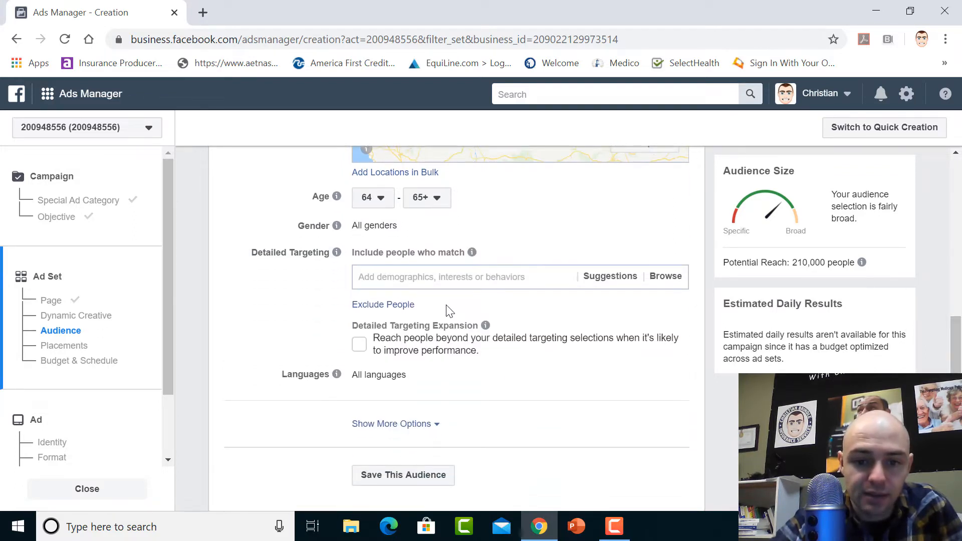
{"action": "left_click", "coordinate": [427, 278]}
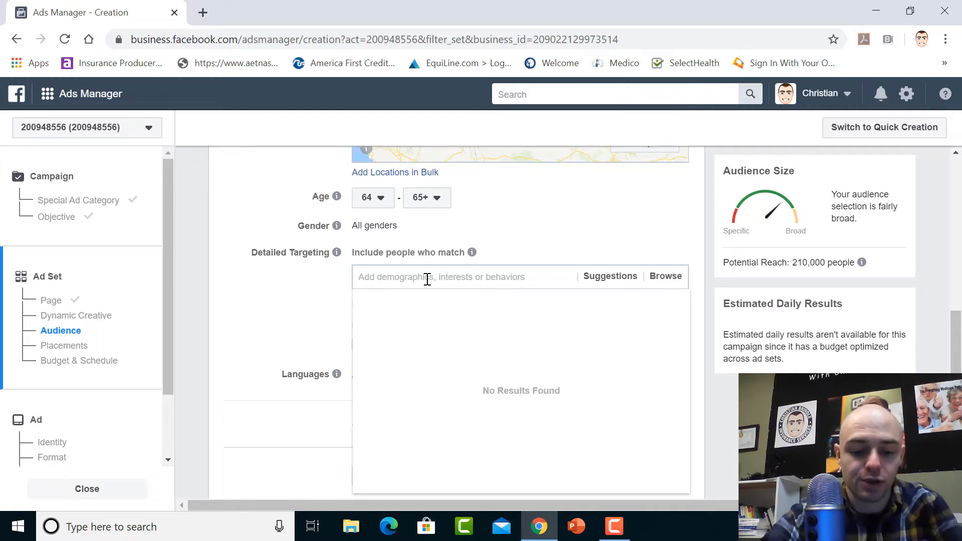
{"action": "type", "text": "r"}
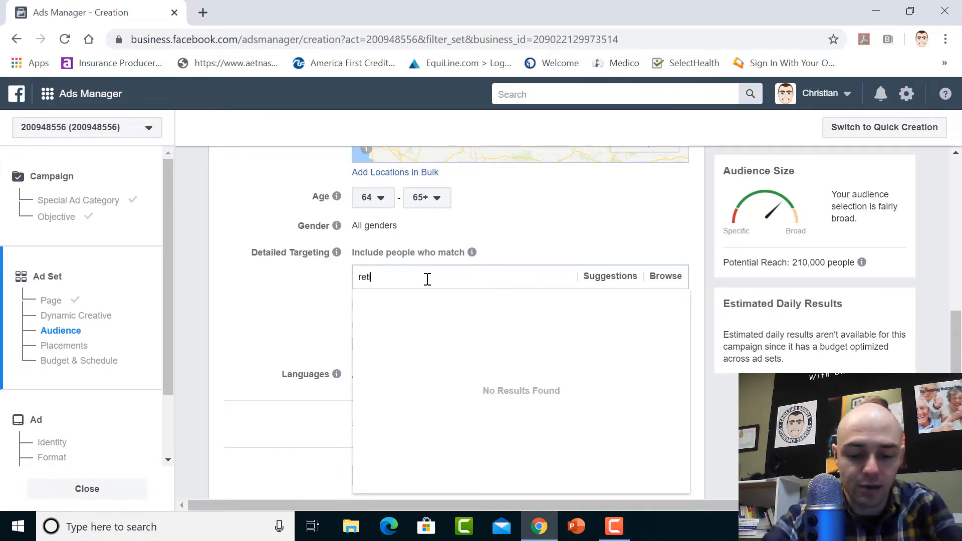
{"action": "key", "text": "BackSpace"}
{"action": "type", "text": "re"}
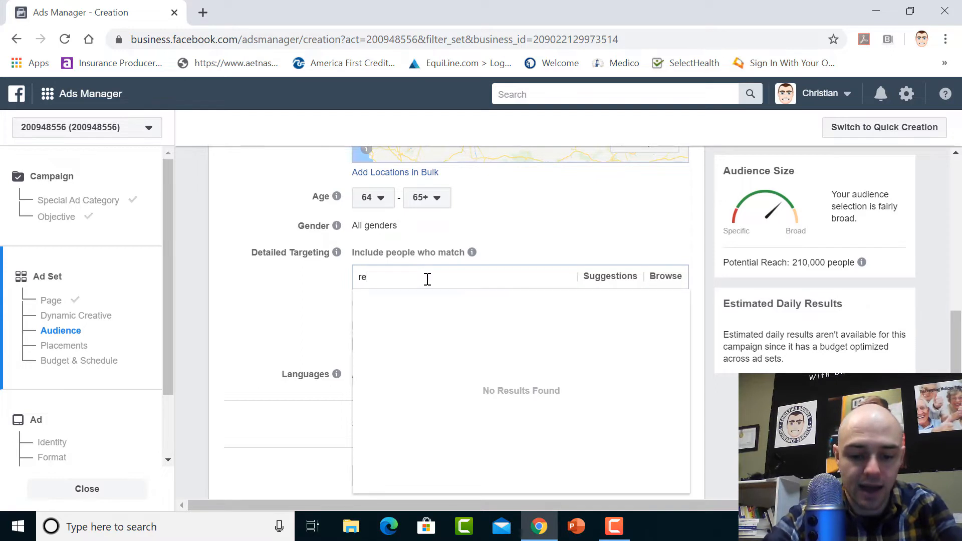
{"action": "type", "text": "tirement"}
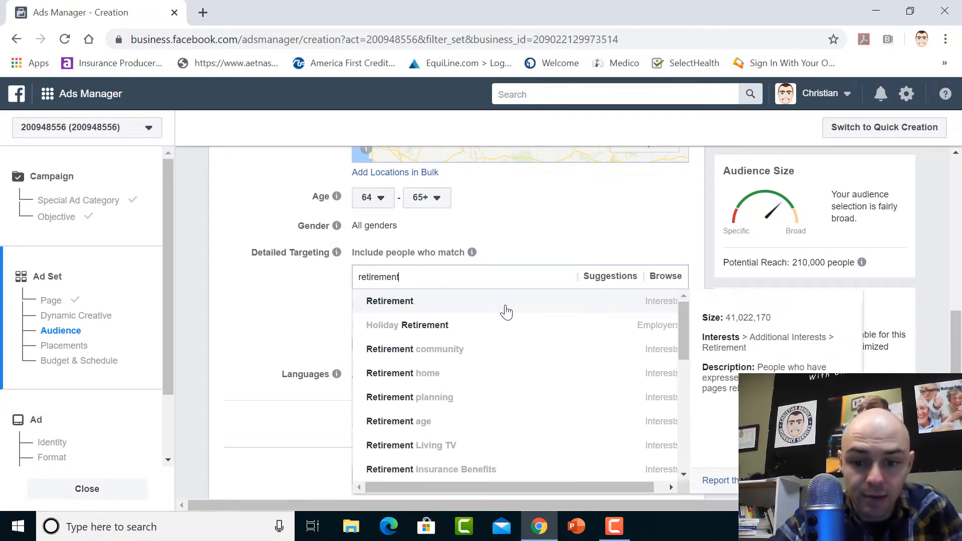
{"action": "left_click", "coordinate": [416, 303]}
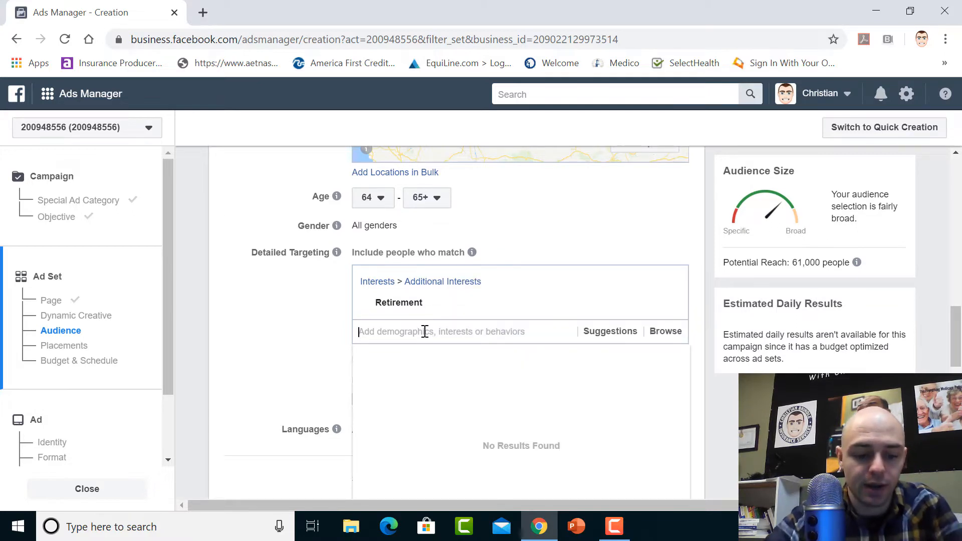
Add the AARP interest and the My Grandkids interest to the included detailed targeting
{"action": "type", "text": "AARP"}
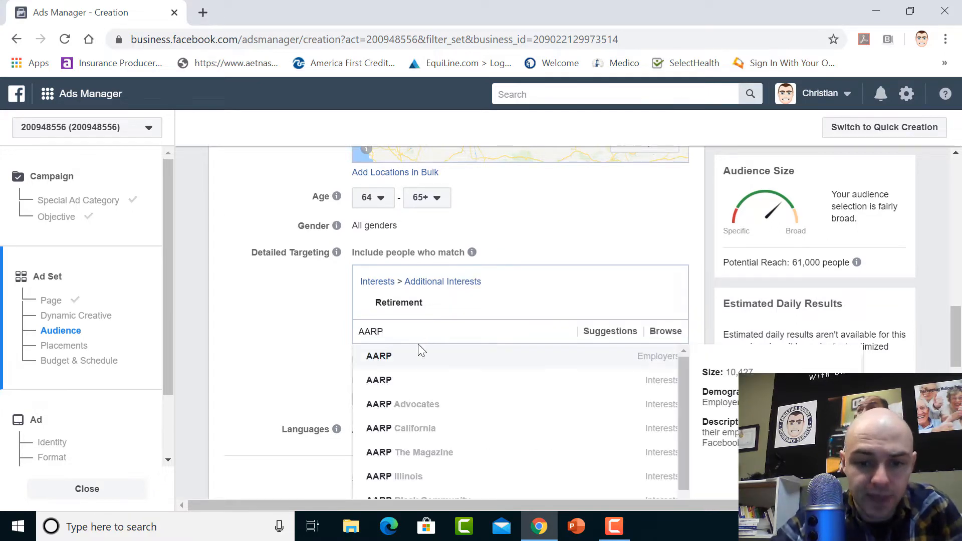
{"action": "left_click", "coordinate": [401, 385]}
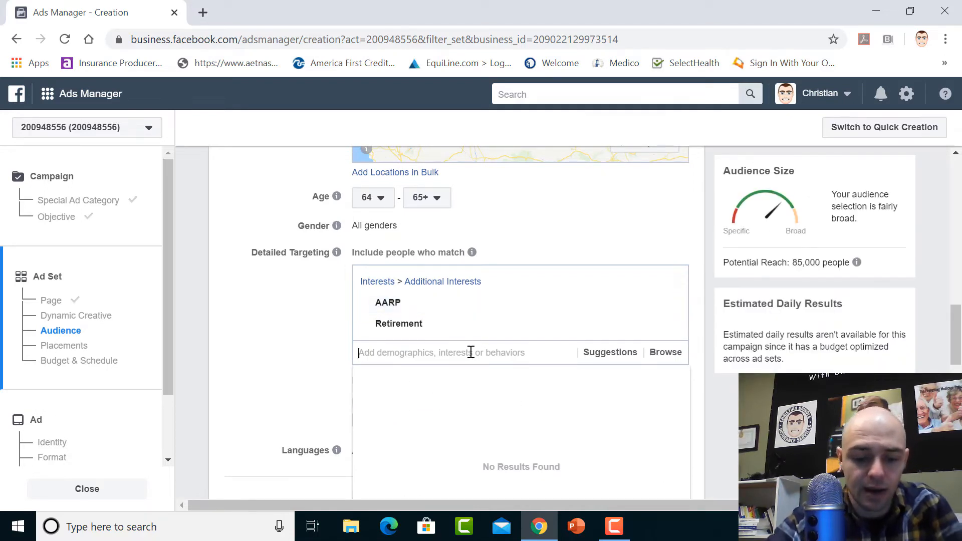
{"action": "type", "text": "Grant"}
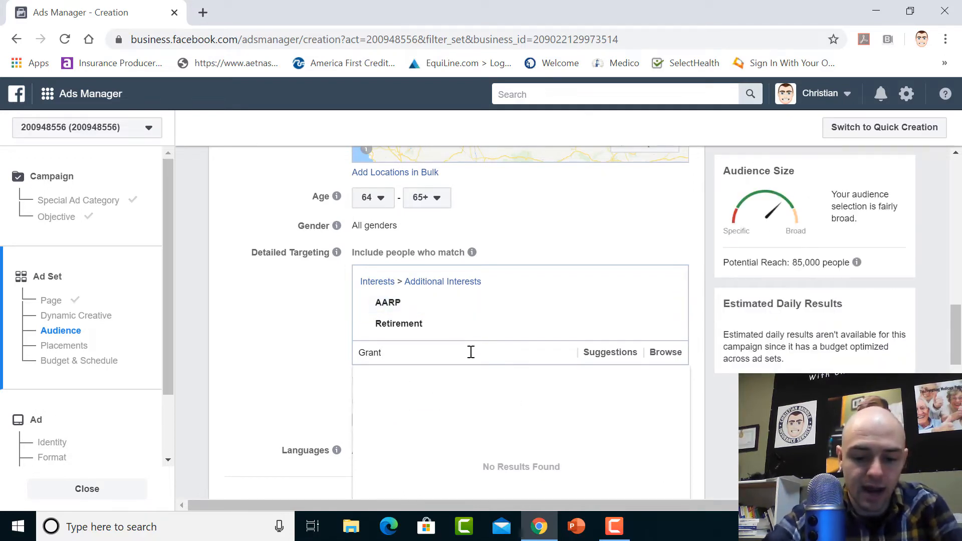
{"action": "type", "text": "parent"}
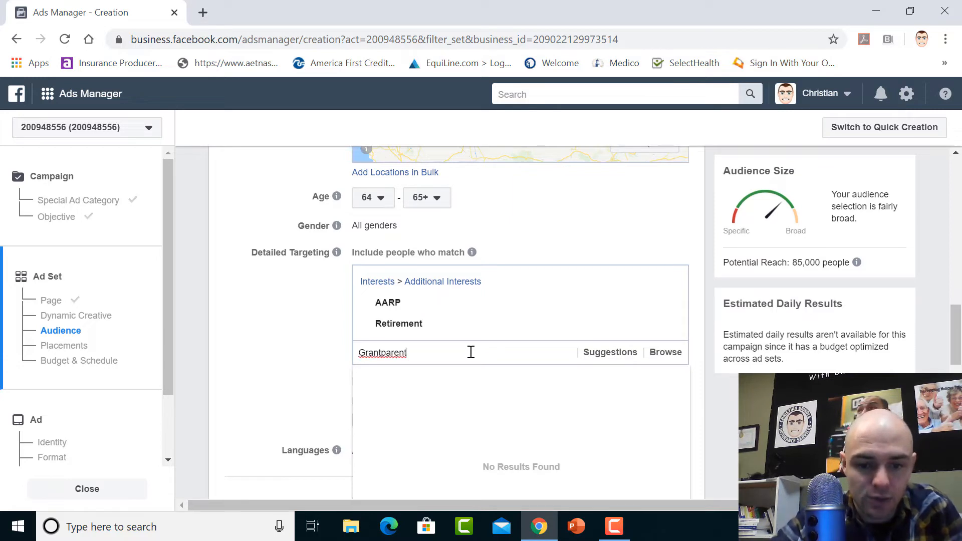
{"action": "double_click", "coordinate": [448, 354]}
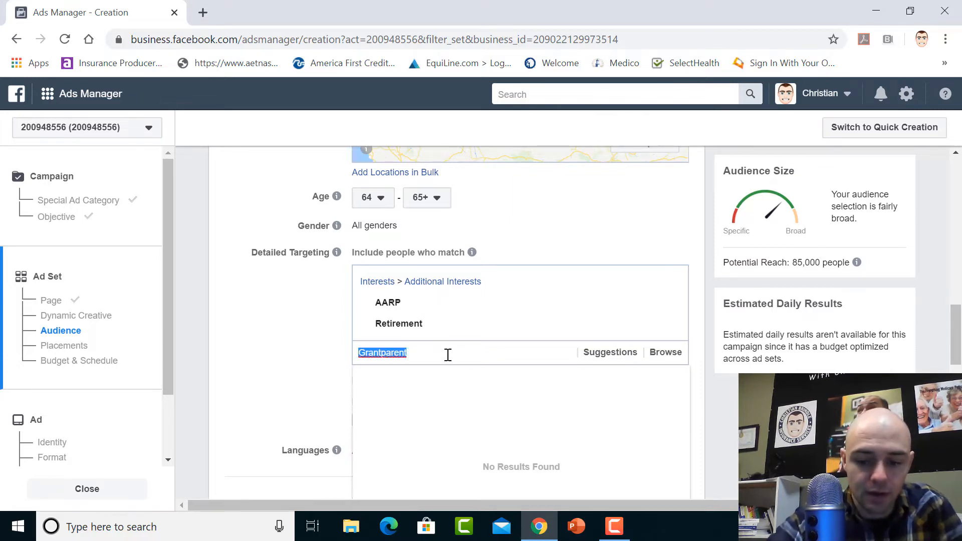
{"action": "key", "text": "BackSpace"}
{"action": "type", "text": "Grandkids"}
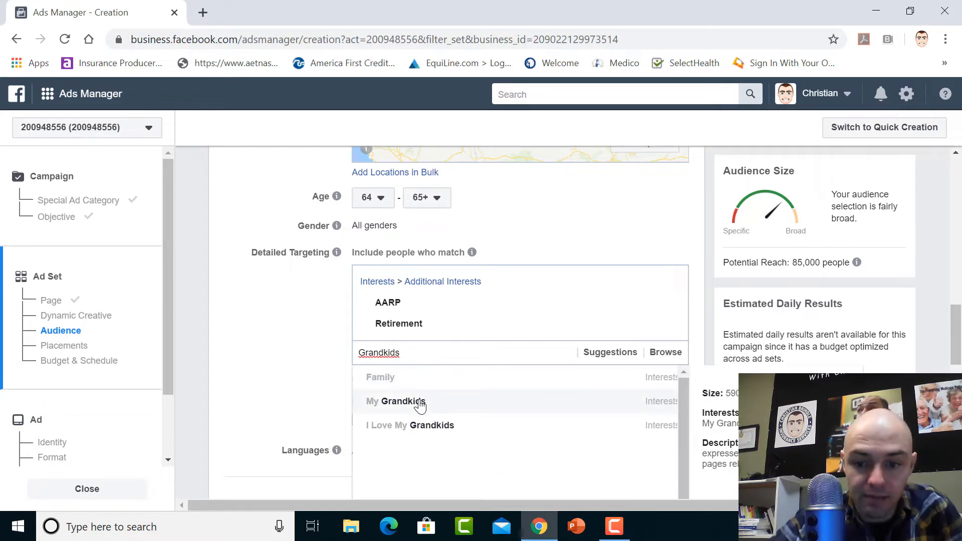
{"action": "left_click", "coordinate": [419, 401]}
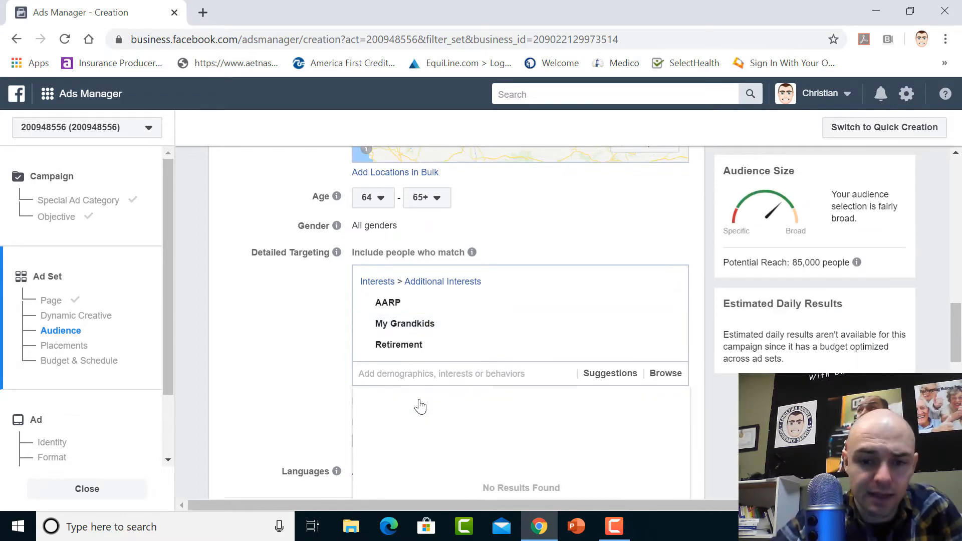
Search for Medicare and add the Medicare (United States) interest to the included detailed targeting
{"action": "type", "text": "Medi"}
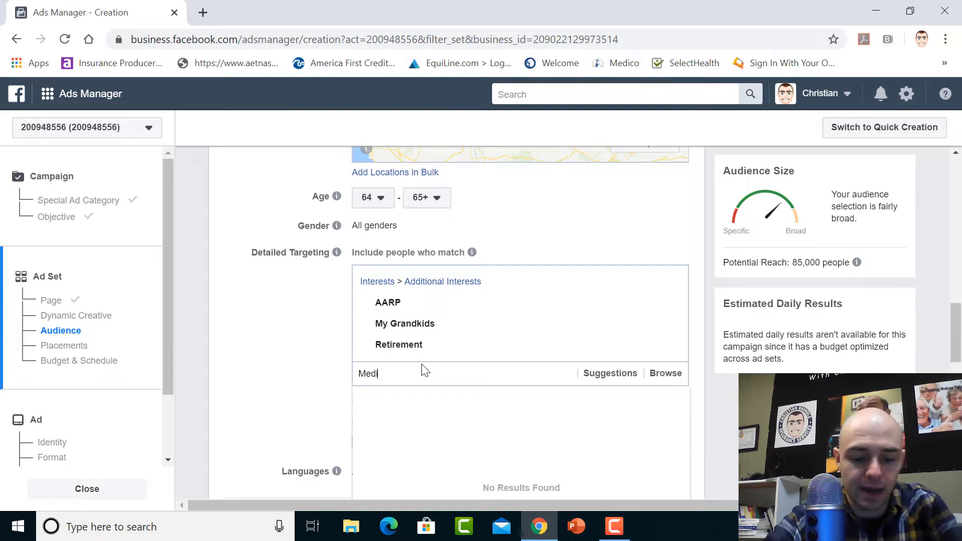
{"action": "type", "text": "care"}
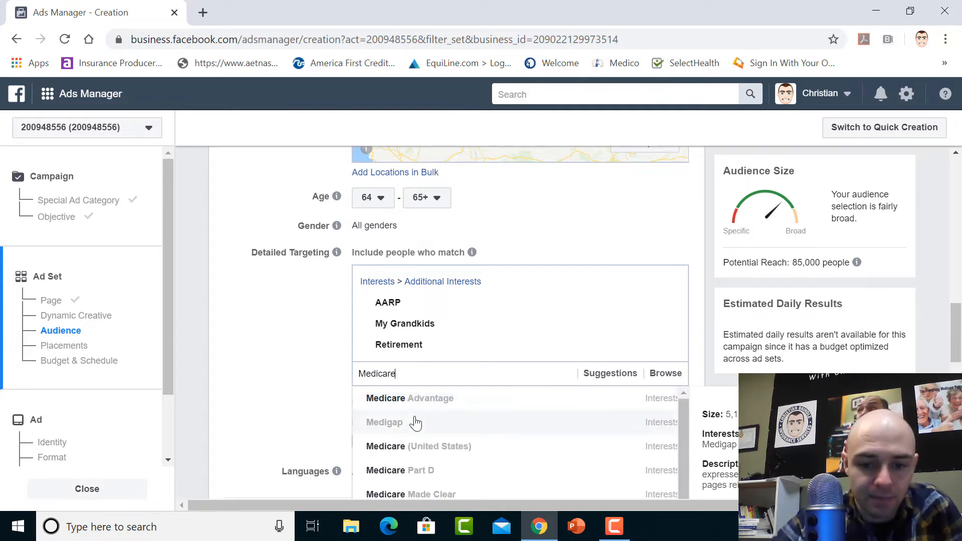
{"action": "left_click", "coordinate": [403, 454]}
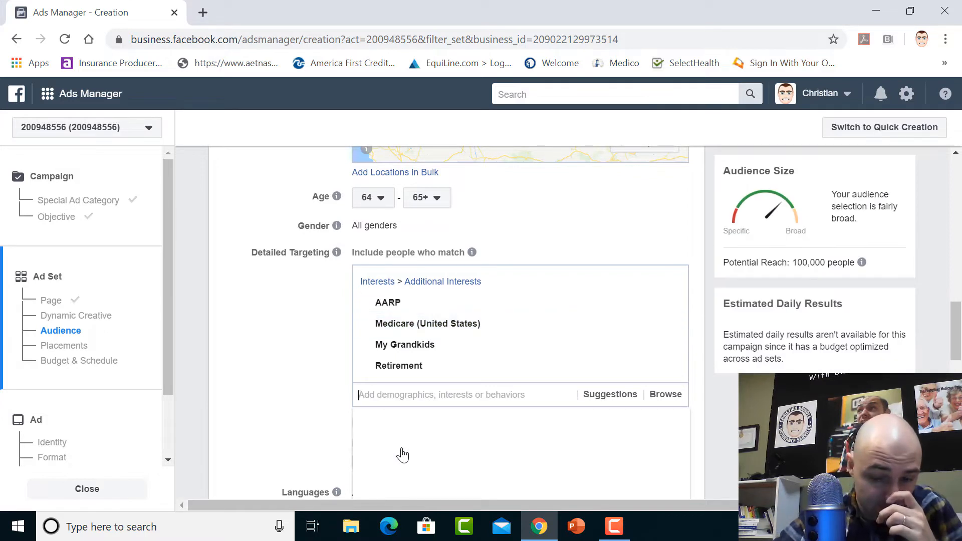
Add an exclusion to the detailed targeting for people matching the Insurance broker interest, found by searching for insurance agents
{"action": "mouse_move", "coordinate": [496, 347]}
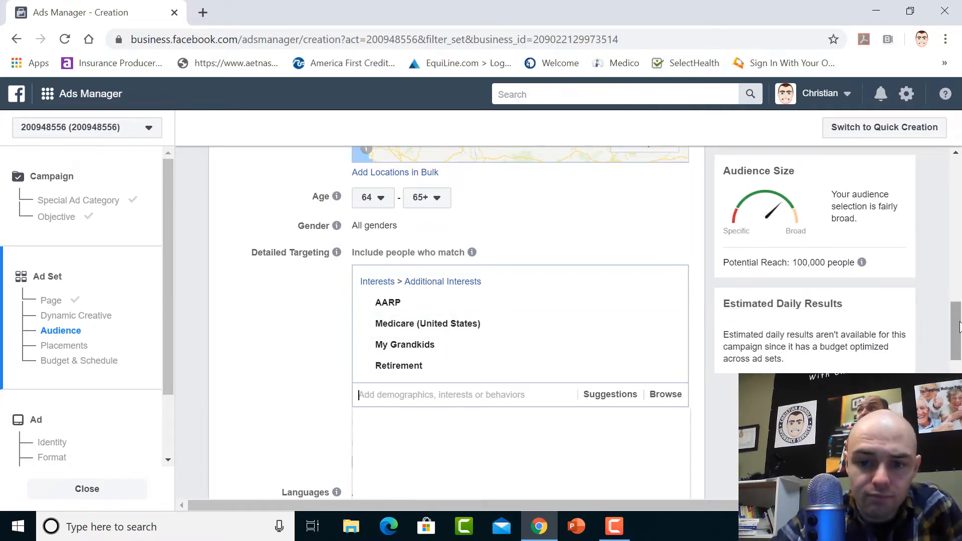
{"action": "left_click_drag", "start_coordinate": [960, 327], "coordinate": [961, 367]}
{"action": "mouse_move", "coordinate": [475, 308]}
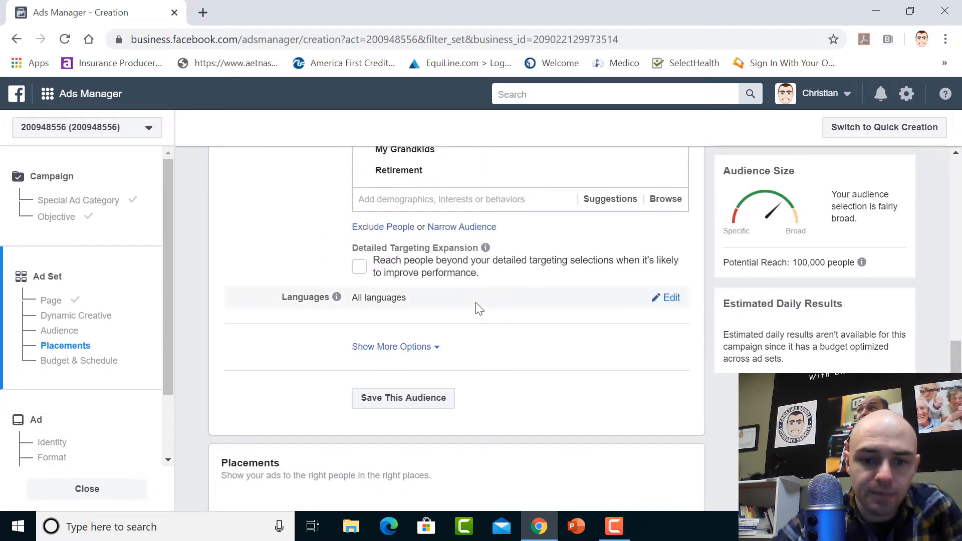
{"action": "left_click", "coordinate": [381, 228]}
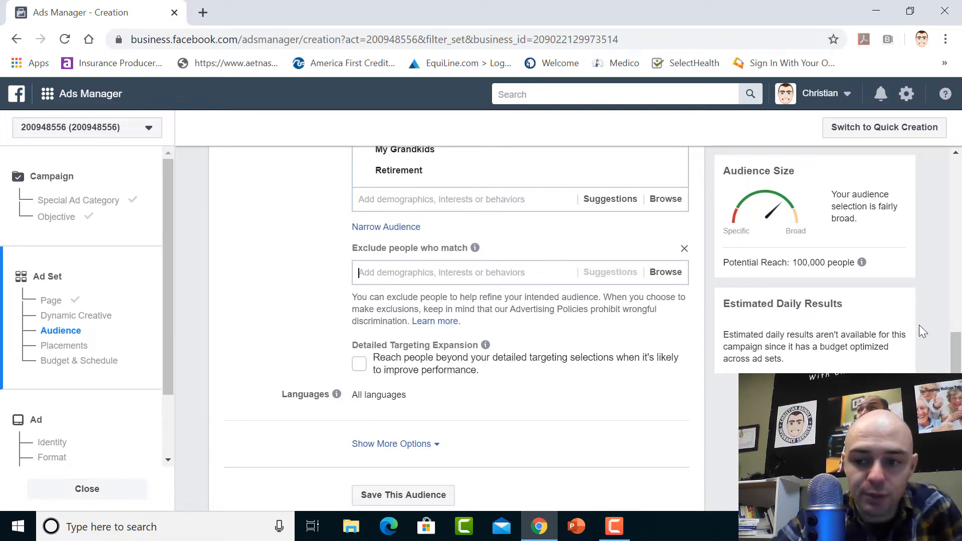
{"action": "mouse_move", "coordinate": [957, 366]}
{"action": "left_mouse_down"}
{"action": "mouse_move", "coordinate": [958, 315]}
{"action": "mouse_move", "coordinate": [958, 359]}
{"action": "left_mouse_up"}
{"action": "left_click", "coordinate": [484, 317]}
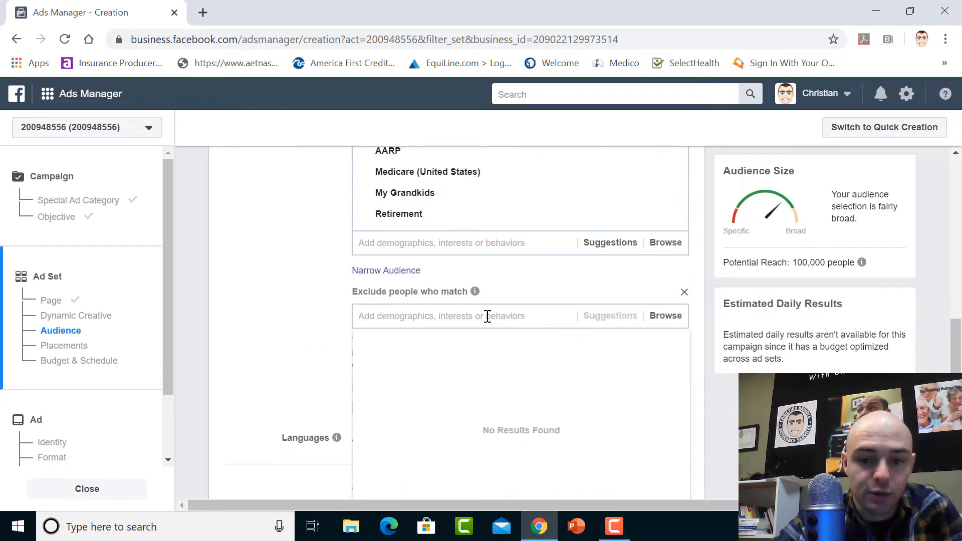
{"action": "type", "text": "insuran"}
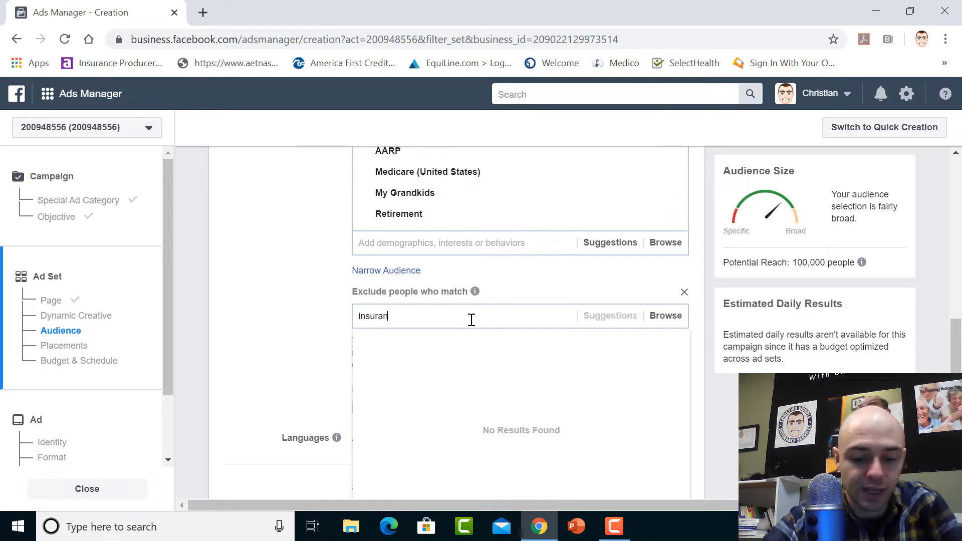
{"action": "type", "text": "ce agents"}
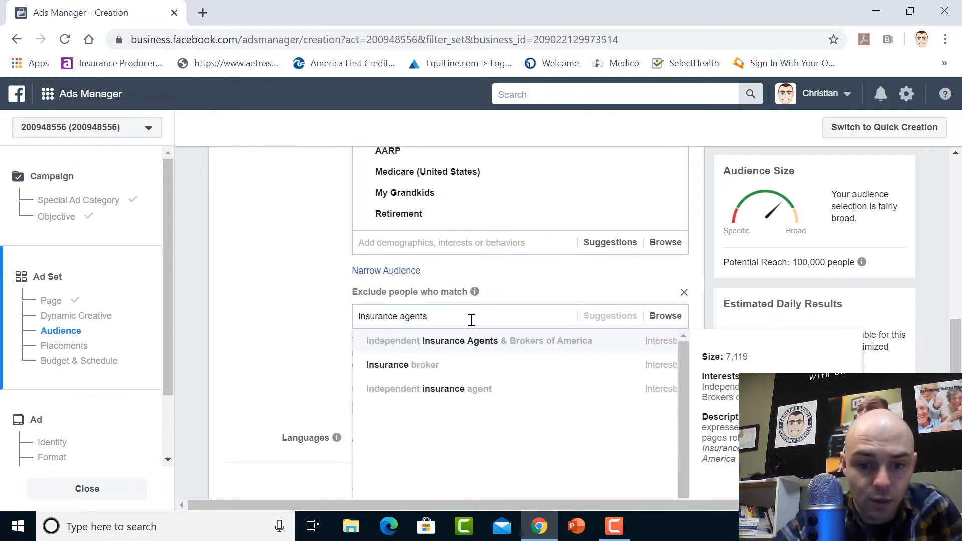
{"action": "left_click", "coordinate": [420, 367]}
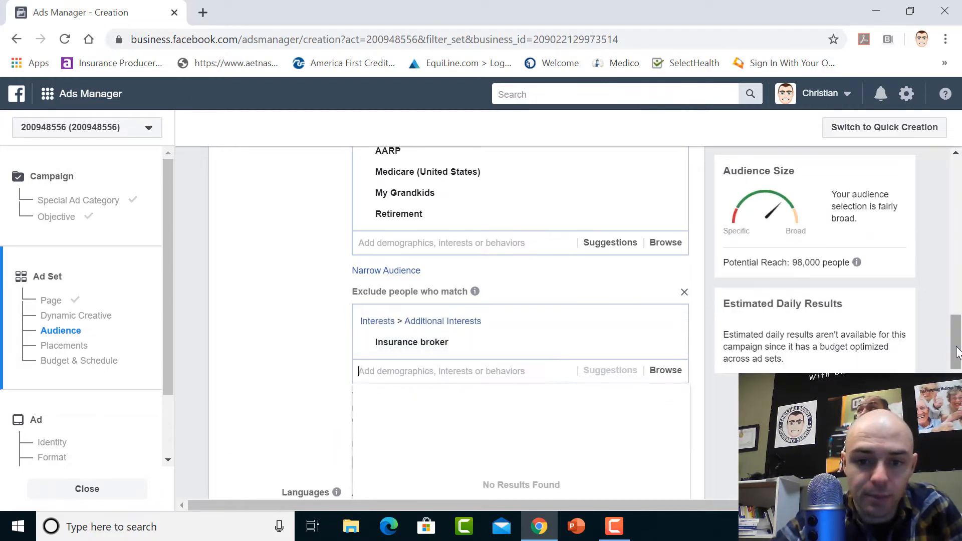
Open the extra condition for narrowing the audience to people who must also match further interests
{"action": "left_click", "coordinate": [408, 271]}
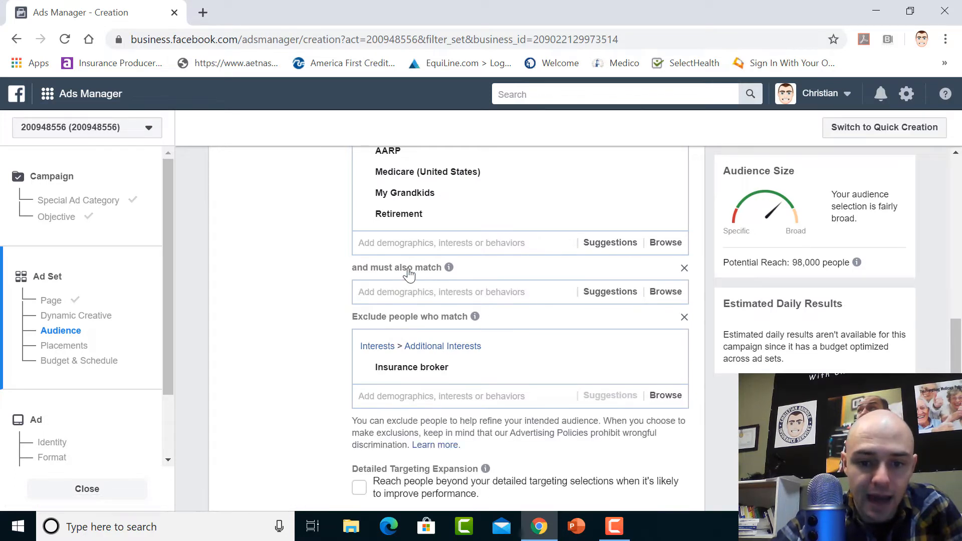
{"action": "left_click", "coordinate": [442, 295]}
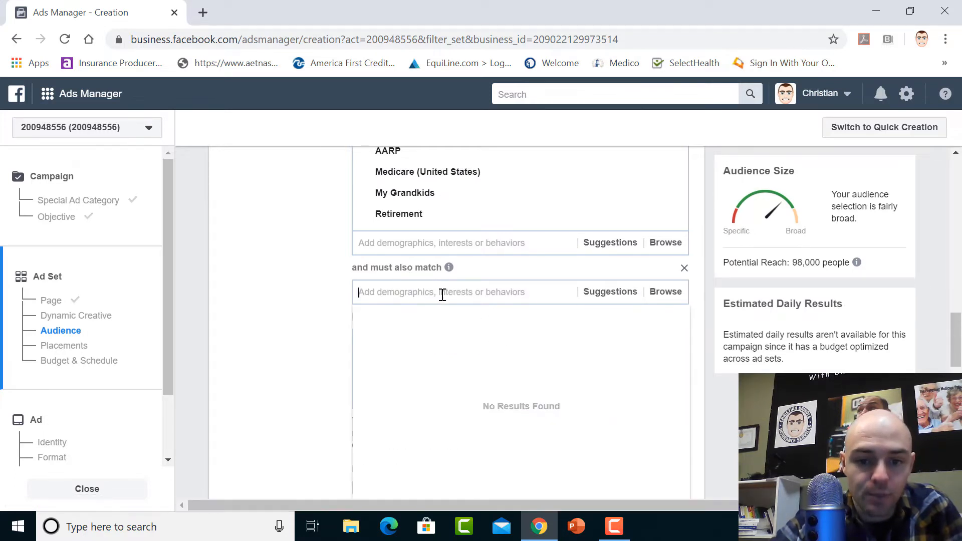
{"action": "type", "text": "fe"}
{"action": "left_click", "coordinate": [442, 295]}
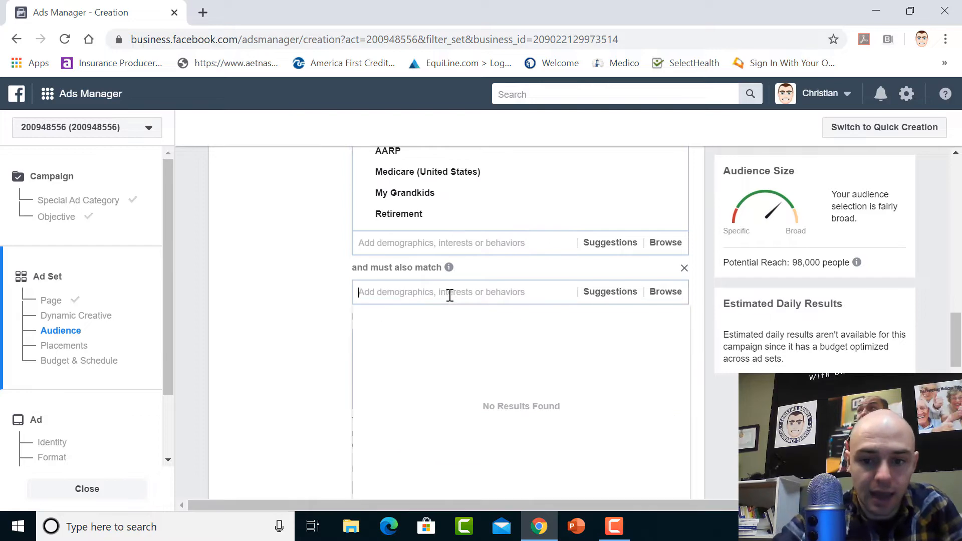
Collapse the additional audience options that contain the Connections setting
{"action": "mouse_move", "coordinate": [958, 358]}
{"action": "left_mouse_down"}
{"action": "mouse_move", "coordinate": [958, 248]}
{"action": "mouse_move", "coordinate": [957, 351]}
{"action": "left_mouse_up"}
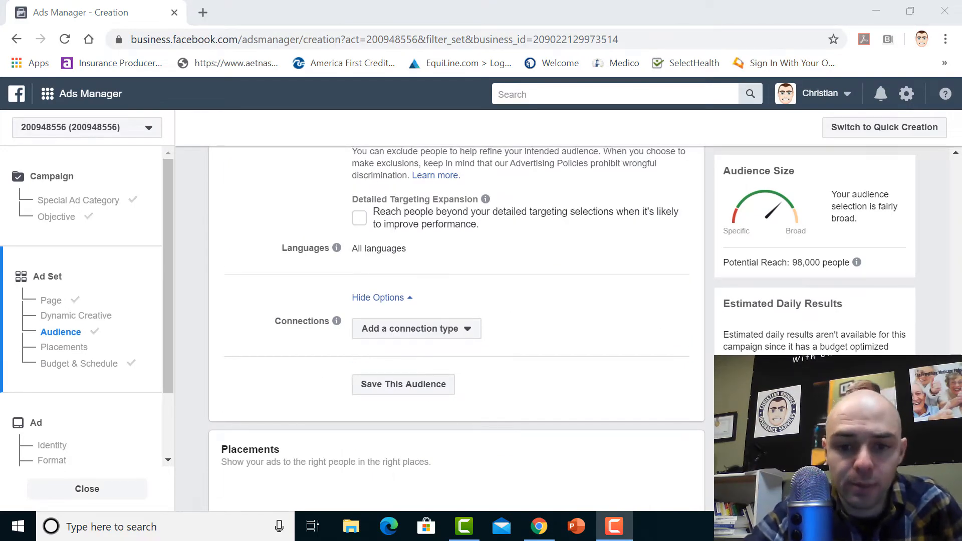
{"action": "mouse_move", "coordinate": [371, 300]}
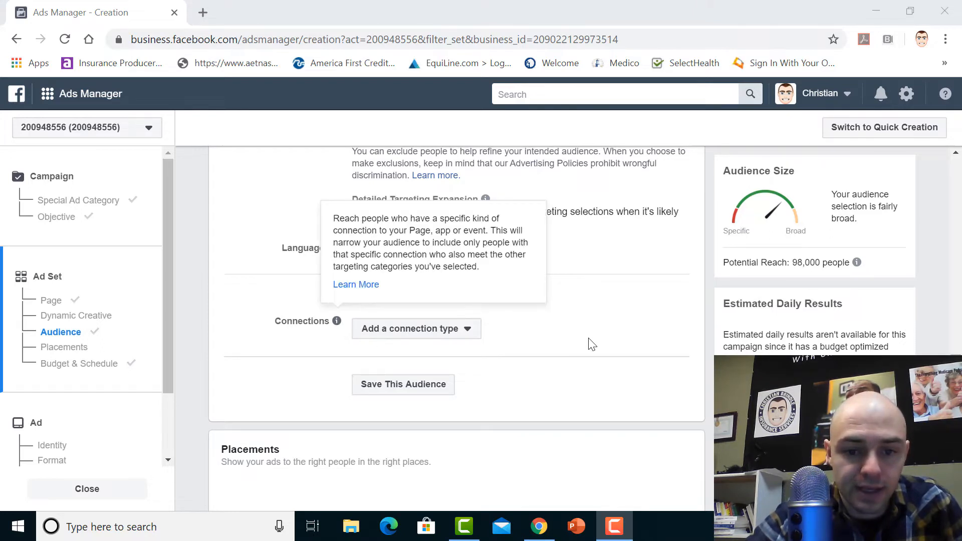
{"action": "left_click", "coordinate": [396, 301]}
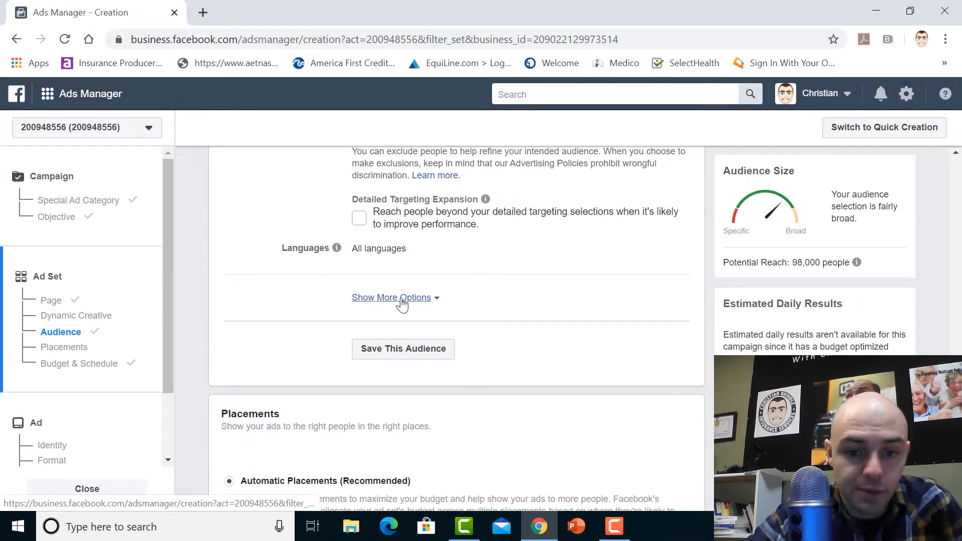
Add a Facebook Pages connection to the audience that excludes people who like the insurance services Page or the owner's namesake Page
{"action": "left_click", "coordinate": [399, 299]}
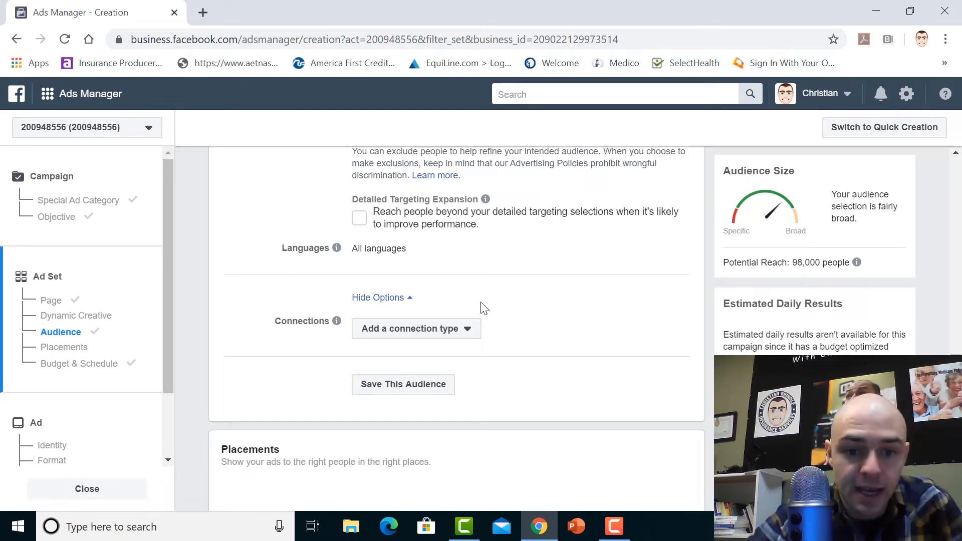
{"action": "left_click", "coordinate": [428, 332]}
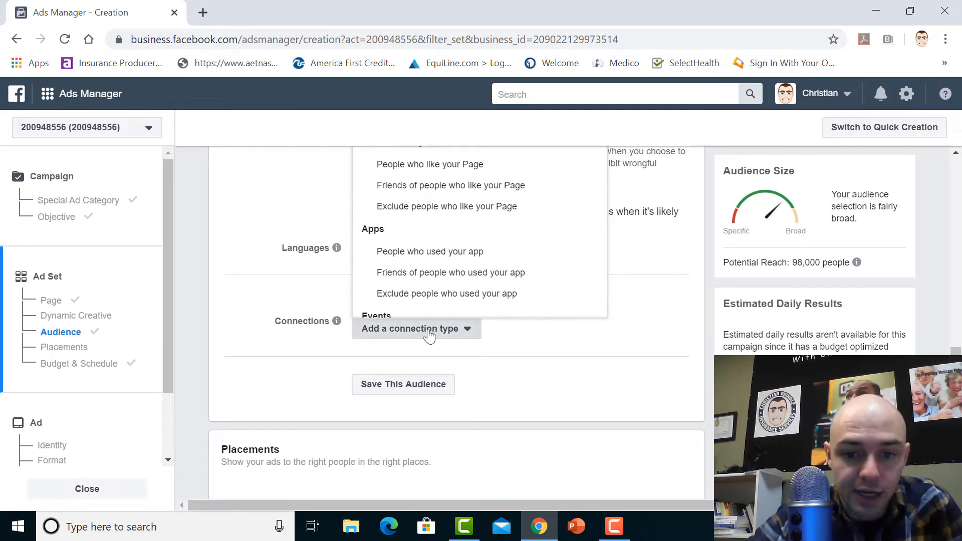
{"action": "left_click", "coordinate": [452, 210]}
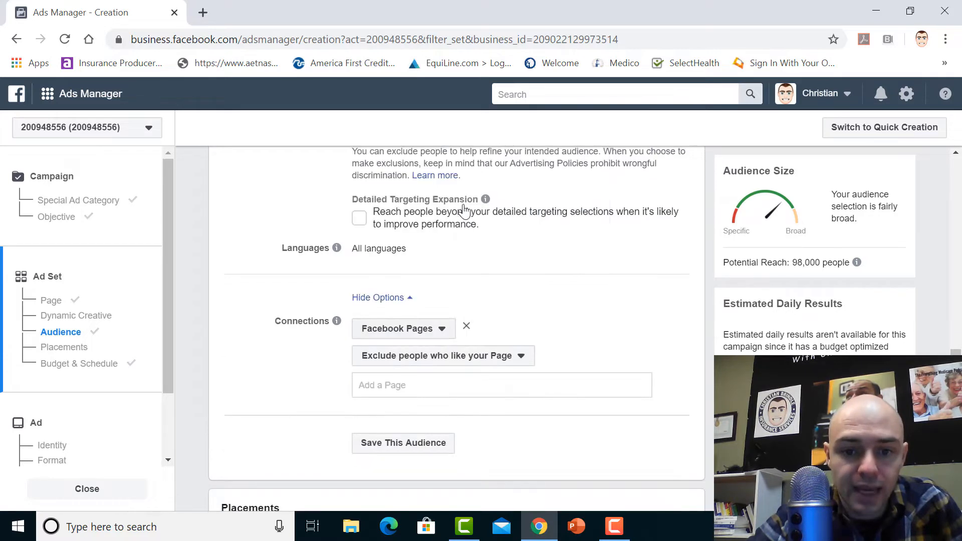
{"action": "left_click", "coordinate": [412, 390]}
{"action": "type", "text": "christ"}
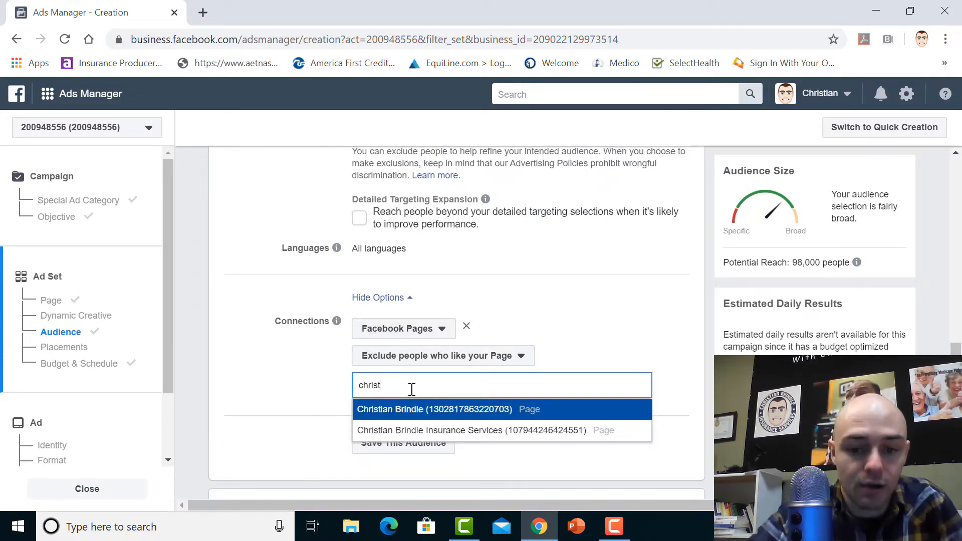
{"action": "left_click", "coordinate": [419, 430]}
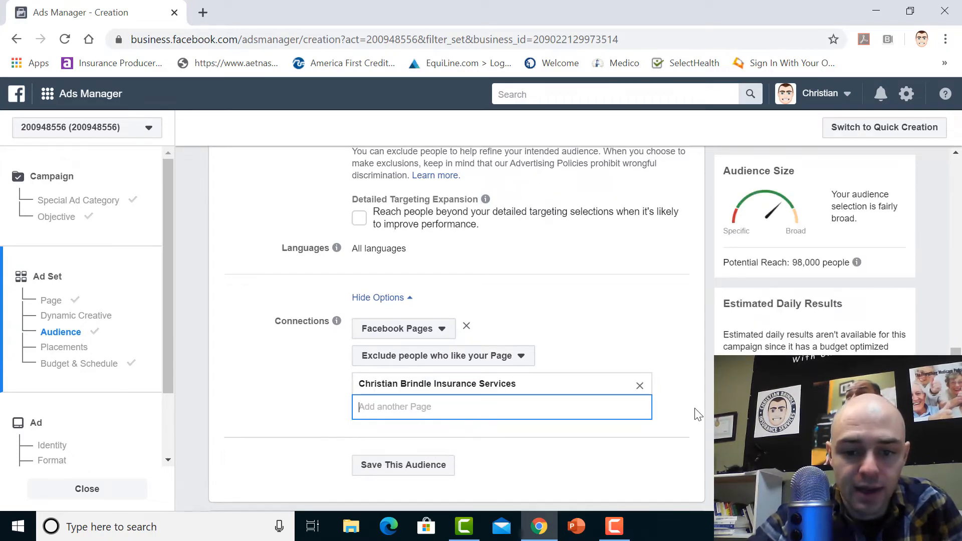
{"action": "type", "text": "Chris"}
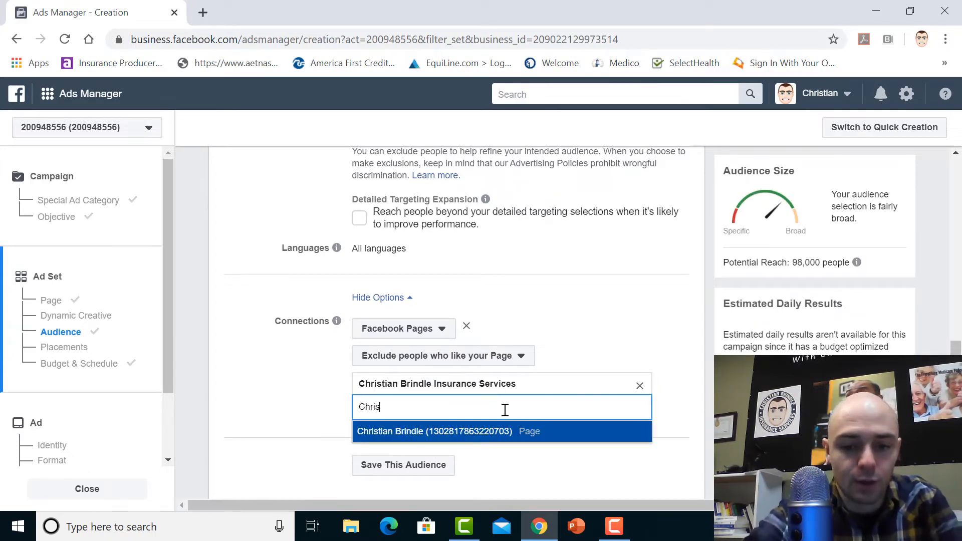
{"action": "type", "text": "t"}
{"action": "left_click", "coordinate": [422, 432]}
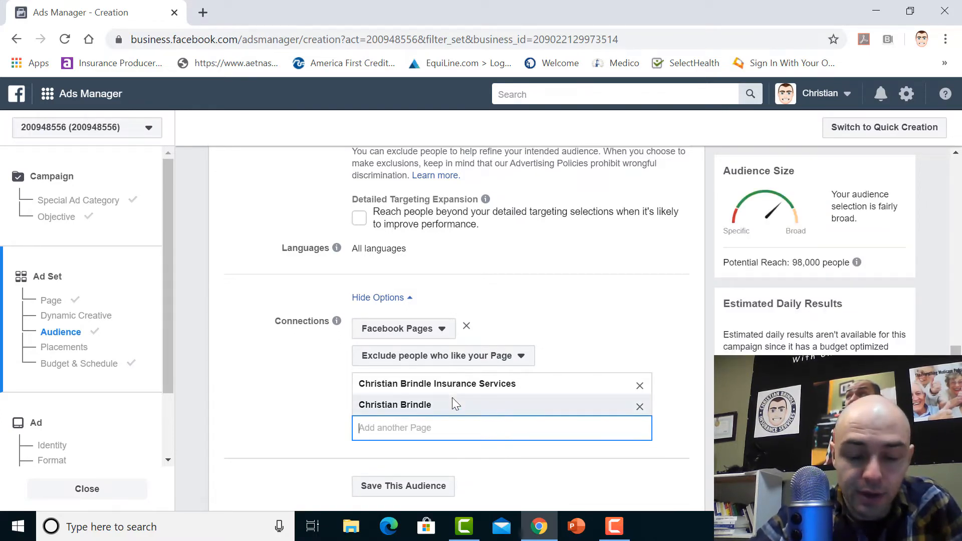
Set the audience's language to English (All)
{"action": "left_click_drag", "start_coordinate": [956, 362], "coordinate": [955, 360]}
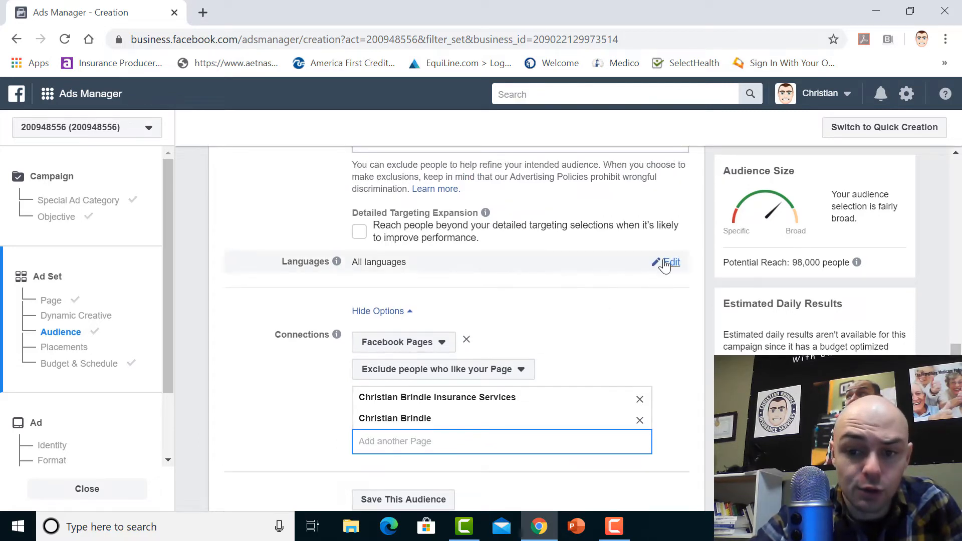
{"action": "left_click", "coordinate": [671, 263]}
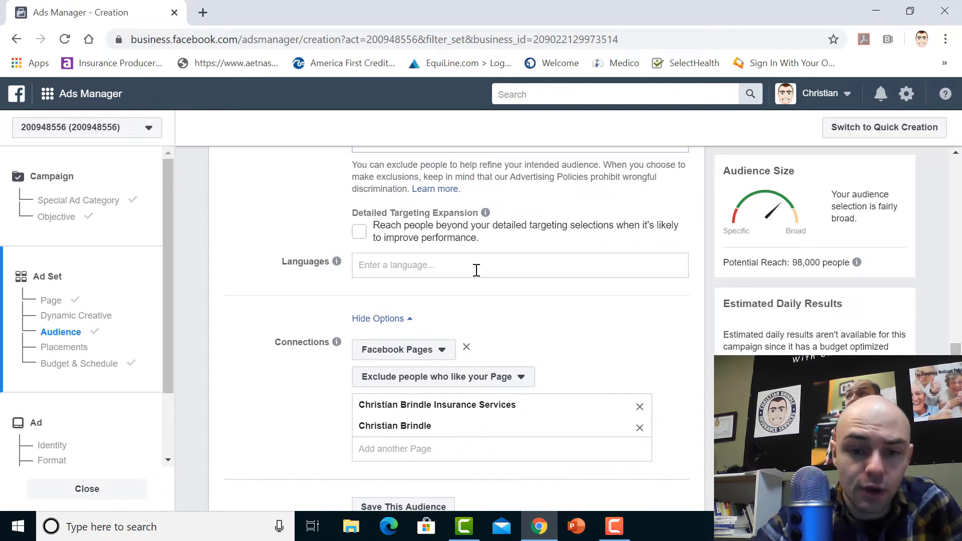
{"action": "type", "text": "english"}
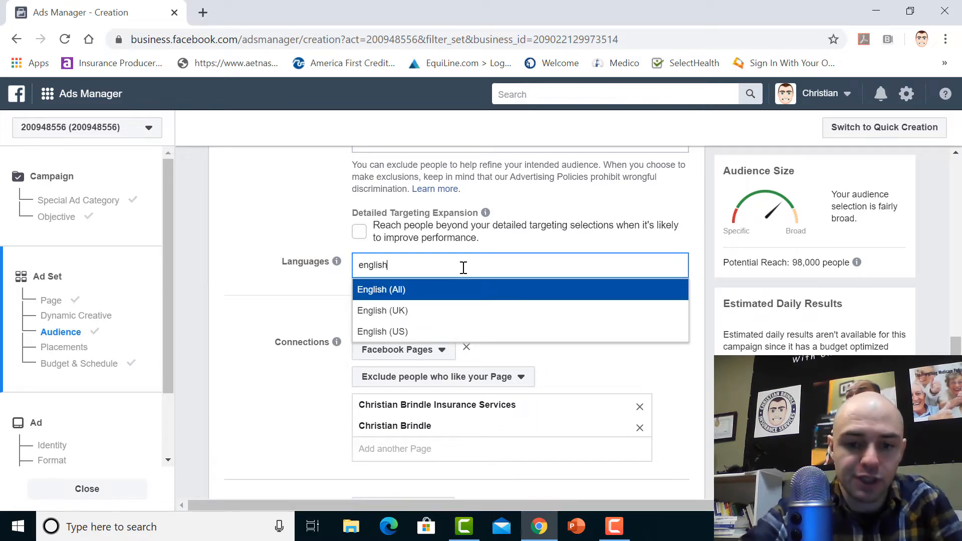
{"action": "left_click", "coordinate": [395, 290]}
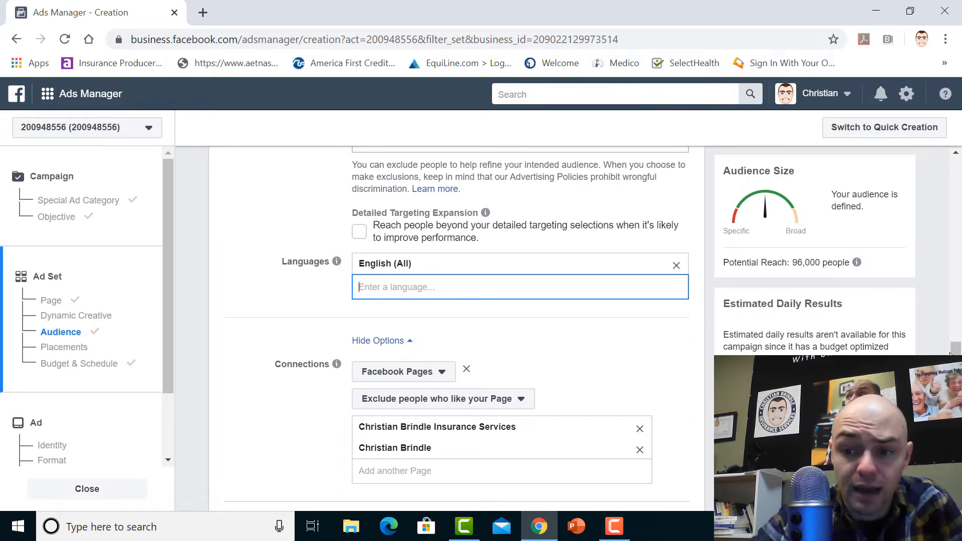
Try Spanish in place of English (All) as the audience language, and return to English (All)
{"action": "scroll", "coordinate": [951, 353], "scroll_direction": "up", "scroll_amount": 2}
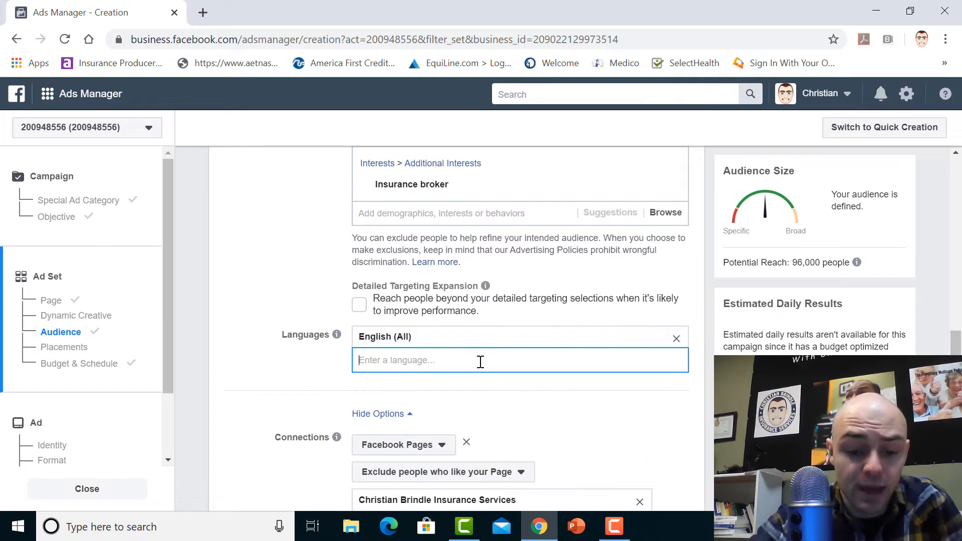
{"action": "type", "text": "span"}
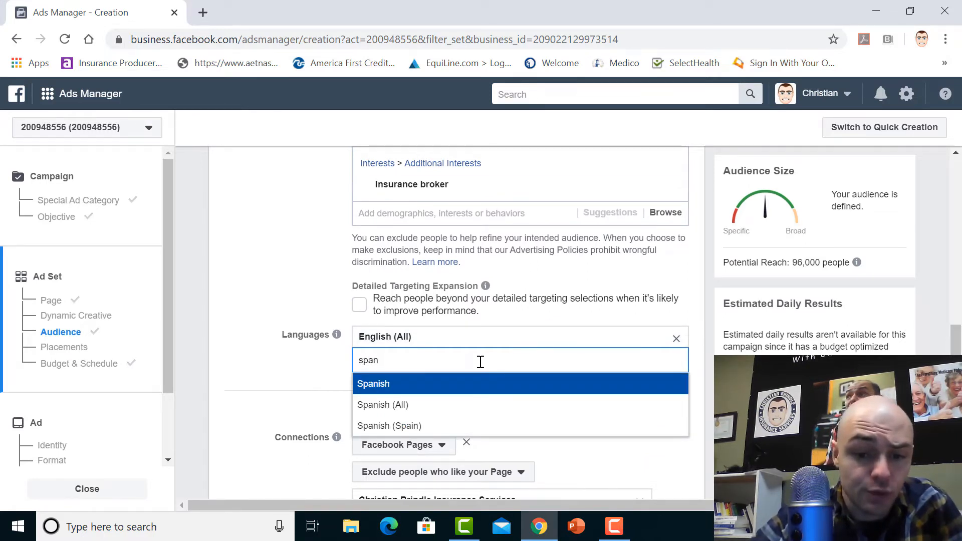
{"action": "left_click", "coordinate": [677, 336]}
{"action": "left_click", "coordinate": [677, 342]}
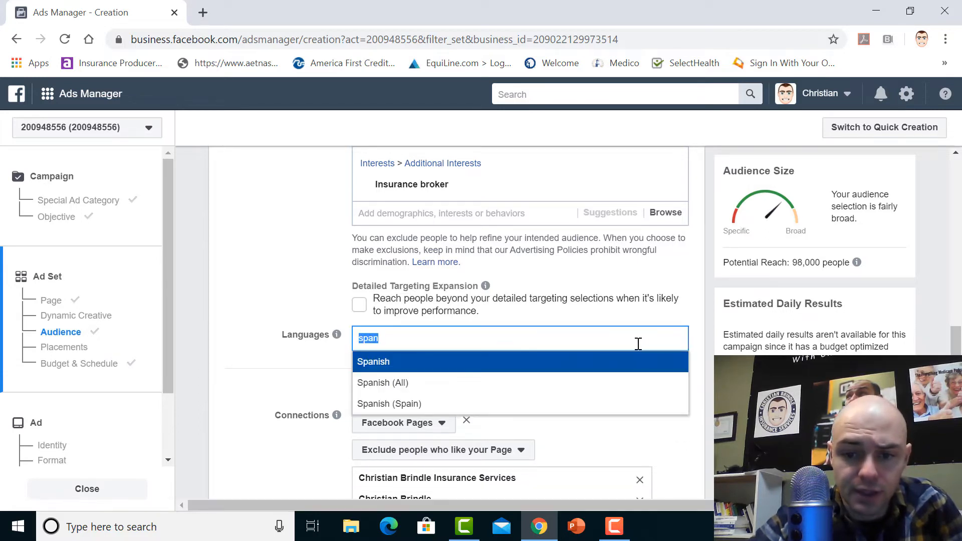
{"action": "key", "text": "BackSpace"}
{"action": "type", "text": "en"}
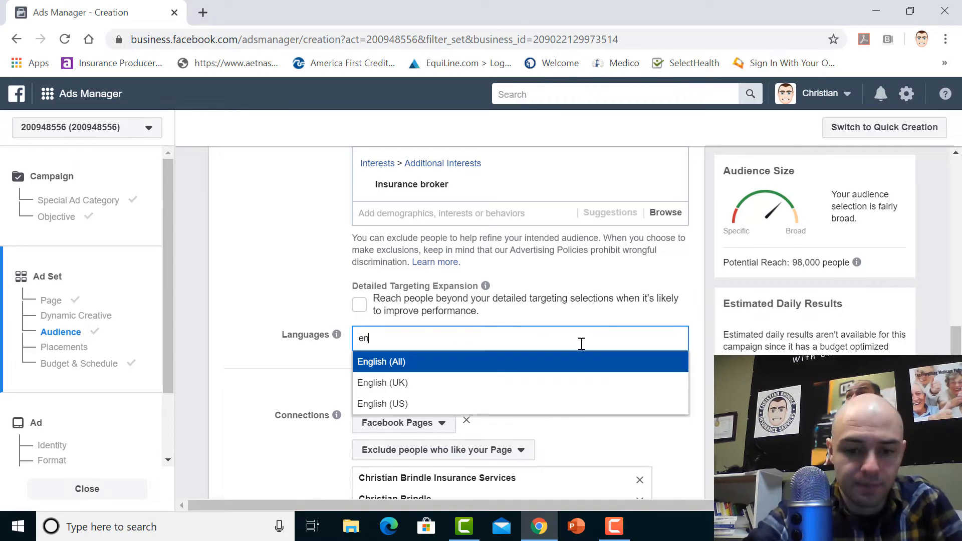
{"action": "left_click", "coordinate": [409, 361]}
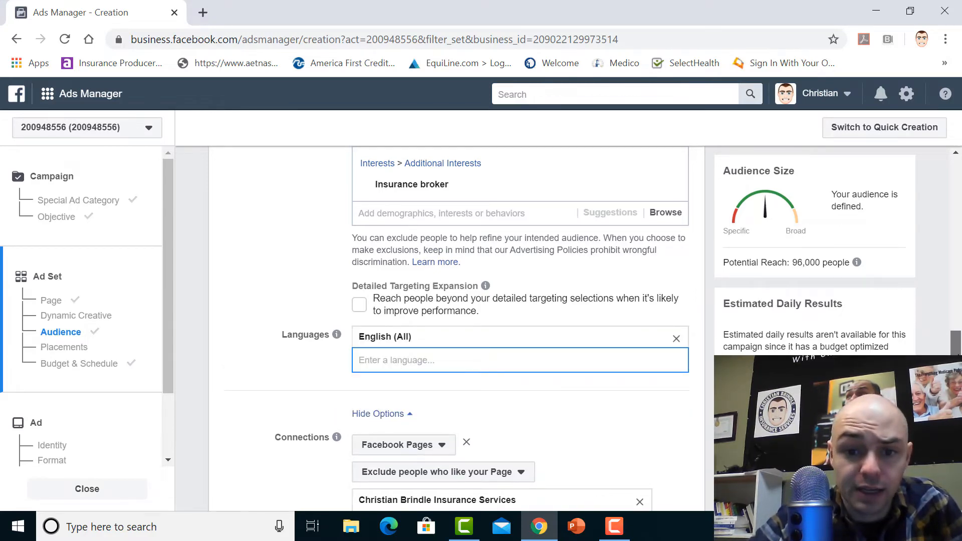
{"action": "scroll", "coordinate": [956, 346], "scroll_direction": "up", "scroll_amount": 3}
{"action": "scroll", "coordinate": [956, 346], "scroll_direction": "down", "scroll_amount": 3}
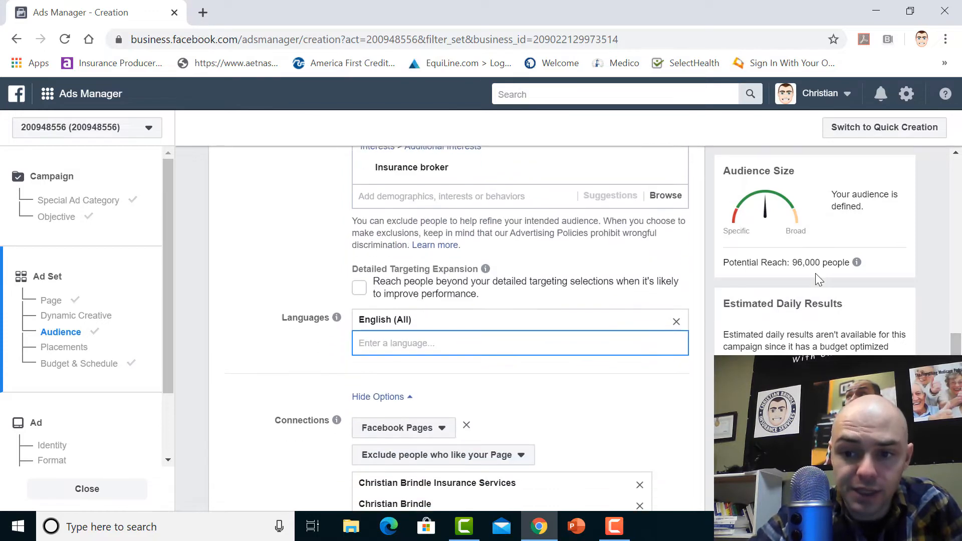
{"action": "left_click_drag", "start_coordinate": [794, 263], "coordinate": [838, 262]}
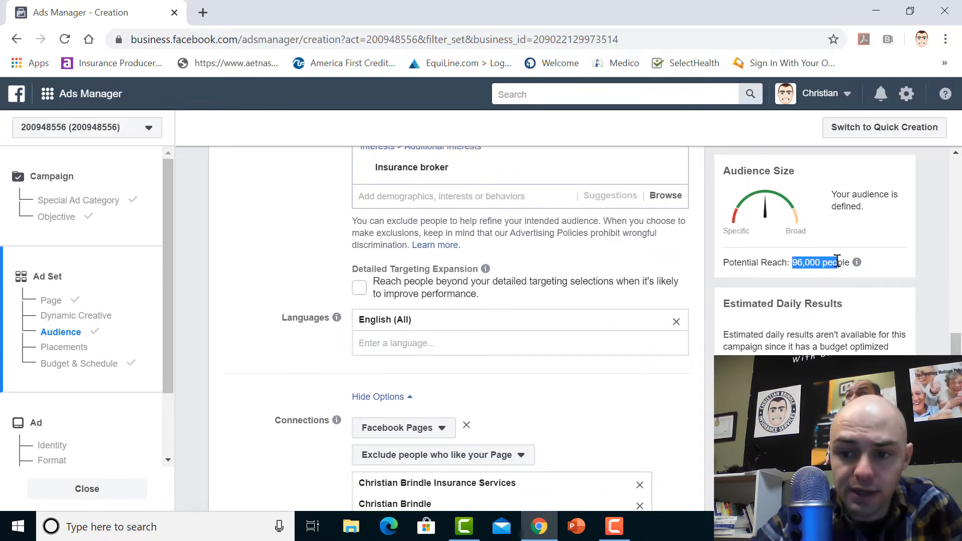
{"action": "left_click", "coordinate": [838, 262]}
Switch the ad set's schedule to a set start and end date and continue to the ad setup
{"action": "left_click_drag", "start_coordinate": [956, 345], "coordinate": [957, 407]}
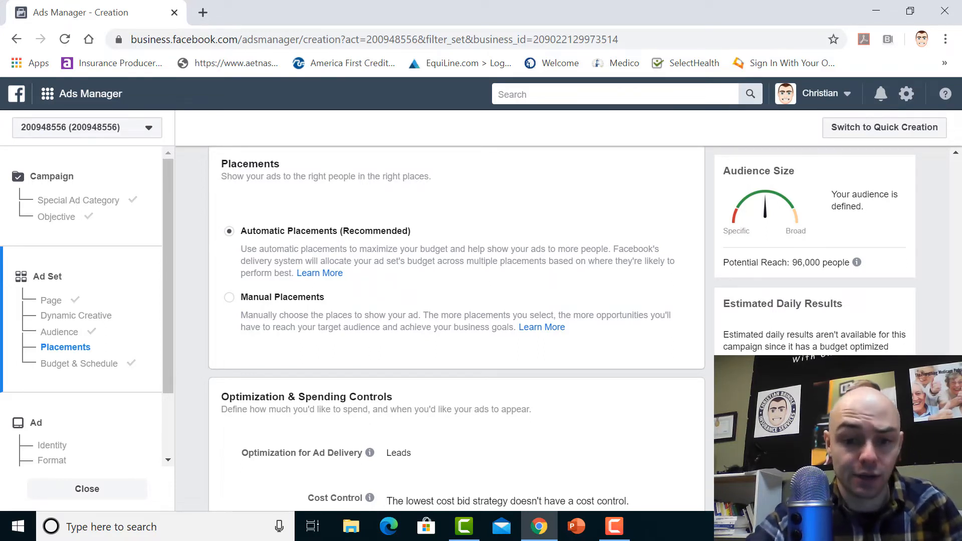
{"action": "scroll", "coordinate": [456, 328], "scroll_direction": "down", "scroll_amount": 5}
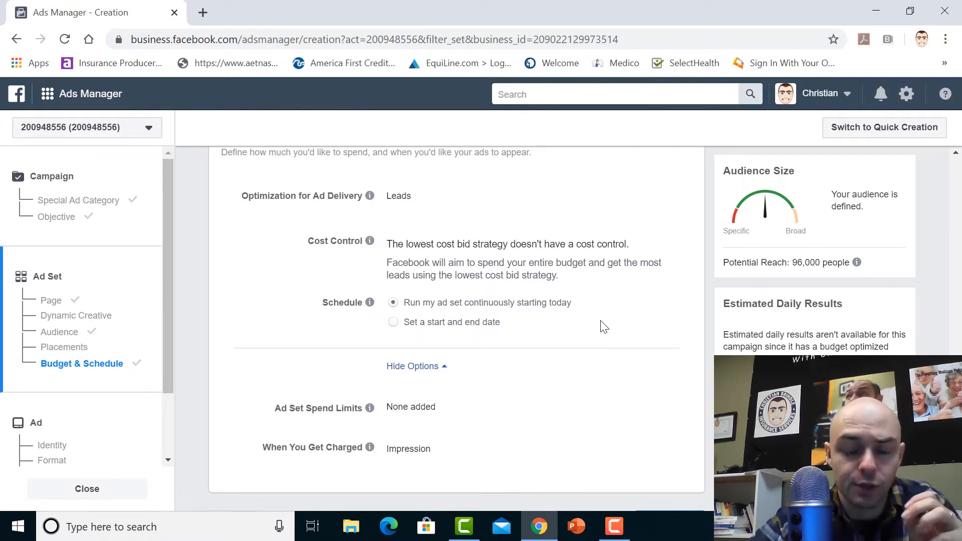
{"action": "left_click", "coordinate": [393, 322]}
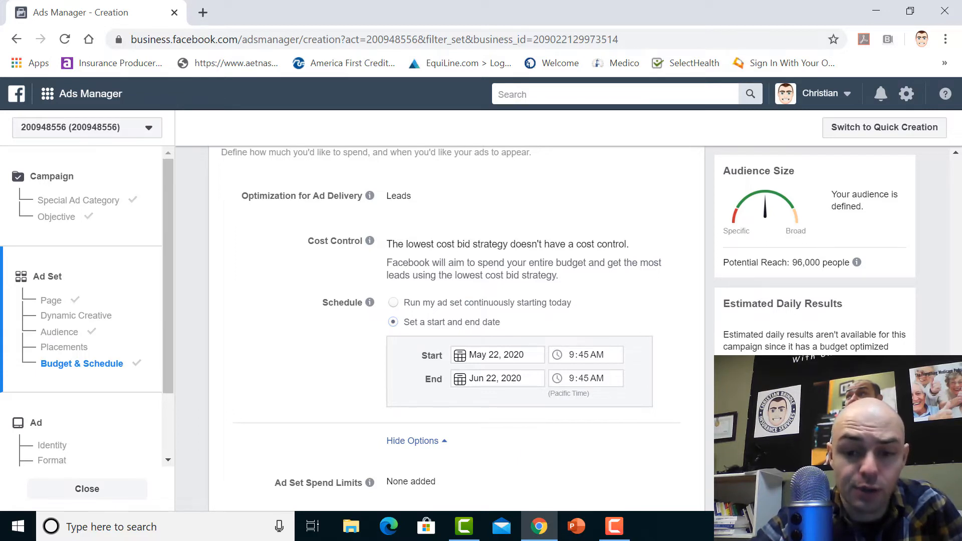
{"action": "scroll", "coordinate": [456, 325], "scroll_direction": "down", "scroll_amount": 2}
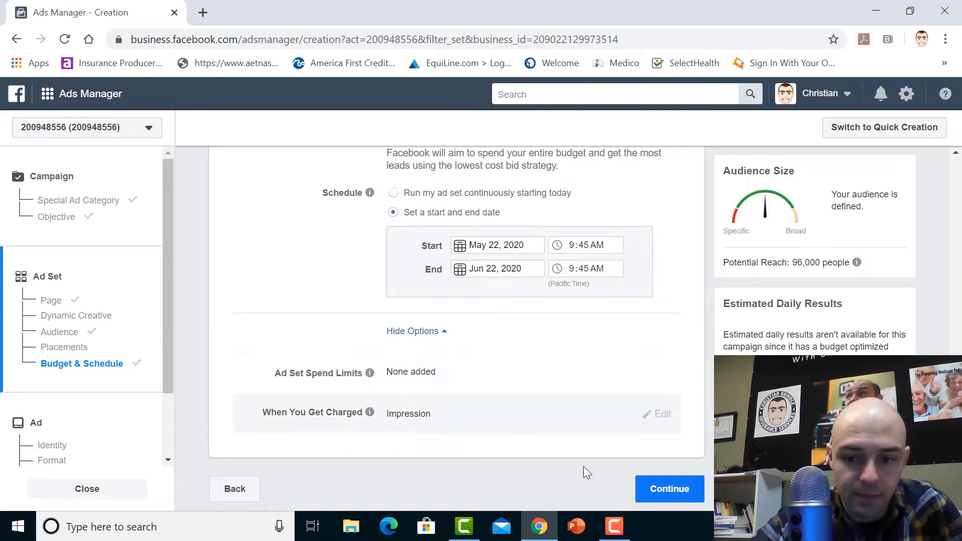
{"action": "left_click", "coordinate": [667, 489]}
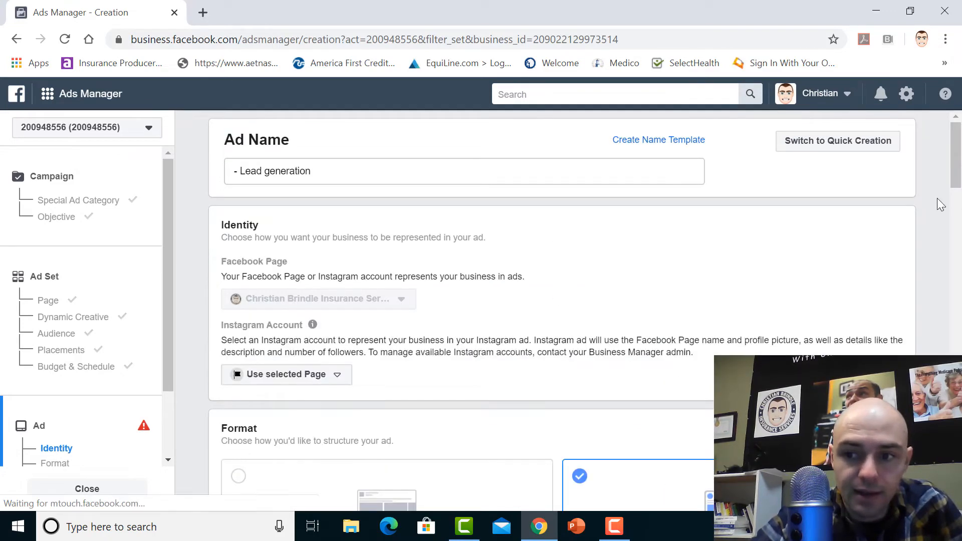
Remove the preselected untitled image from the ad's media
{"action": "scroll", "coordinate": [957, 175], "scroll_direction": "down", "scroll_amount": 1}
{"action": "scroll", "coordinate": [957, 175], "scroll_direction": "up", "scroll_amount": 1}
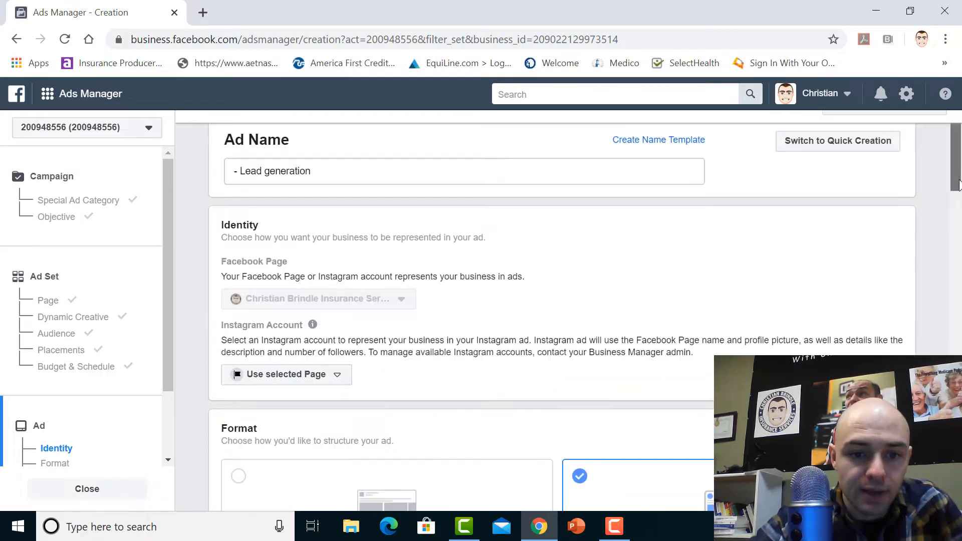
{"action": "scroll", "coordinate": [549, 275], "scroll_direction": "down", "scroll_amount": 3}
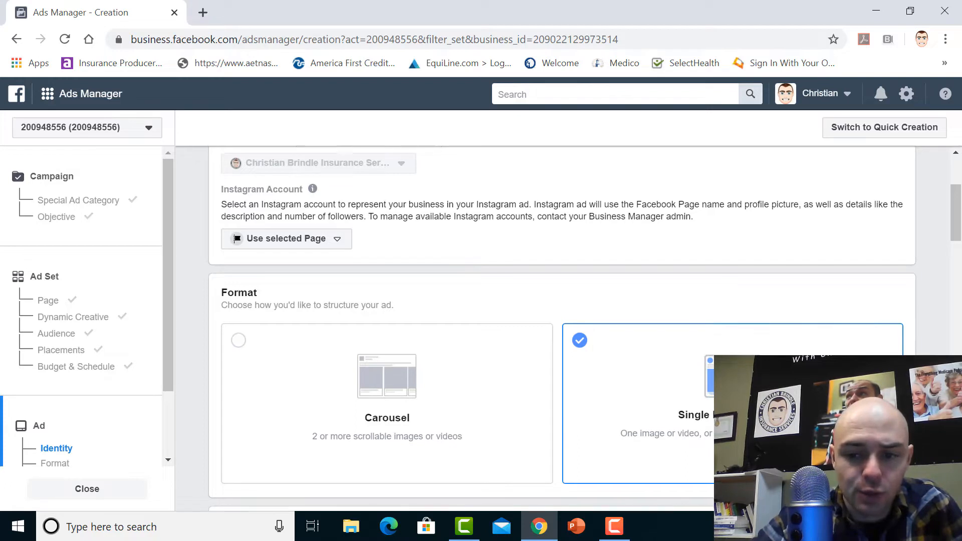
{"action": "scroll", "coordinate": [562, 331], "scroll_direction": "down", "scroll_amount": 3}
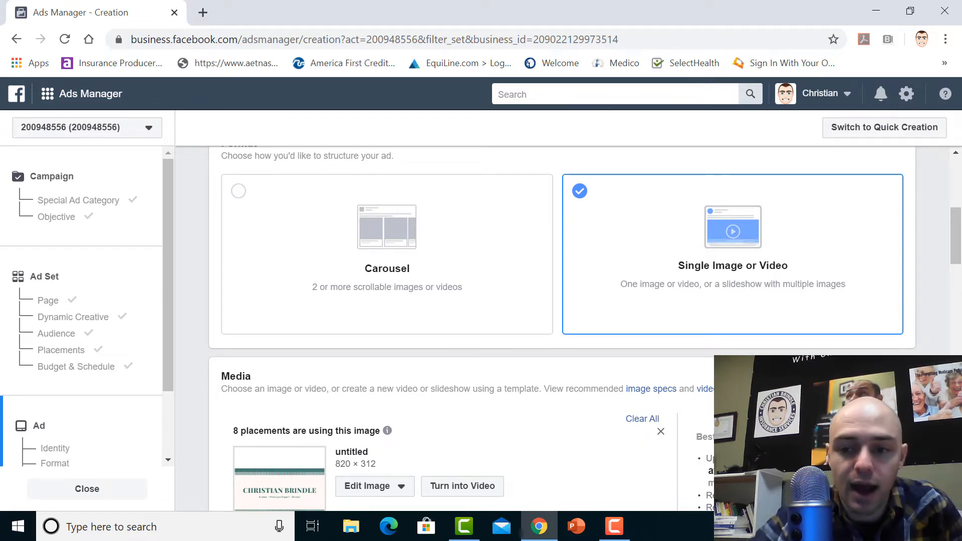
{"action": "scroll", "coordinate": [561, 328], "scroll_direction": "down", "scroll_amount": 5}
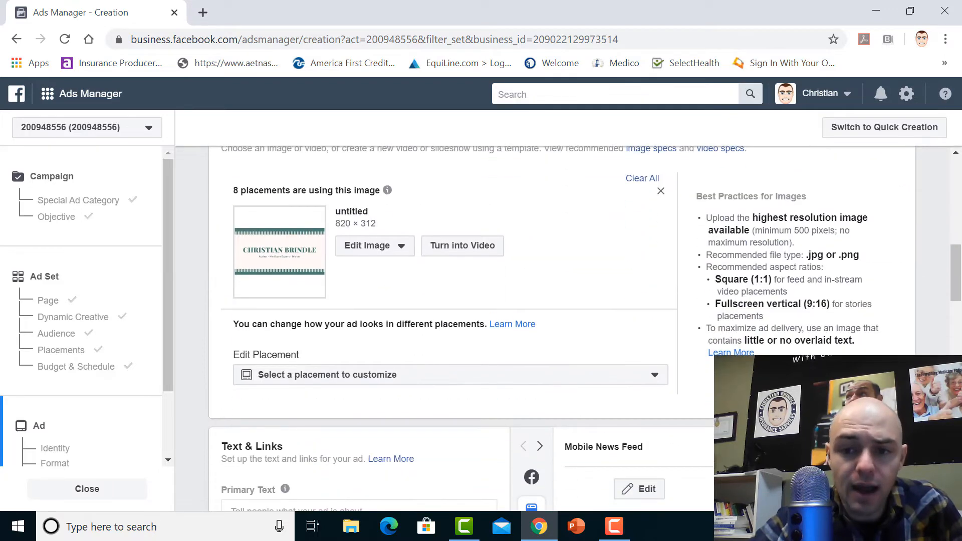
{"action": "left_click", "coordinate": [661, 193]}
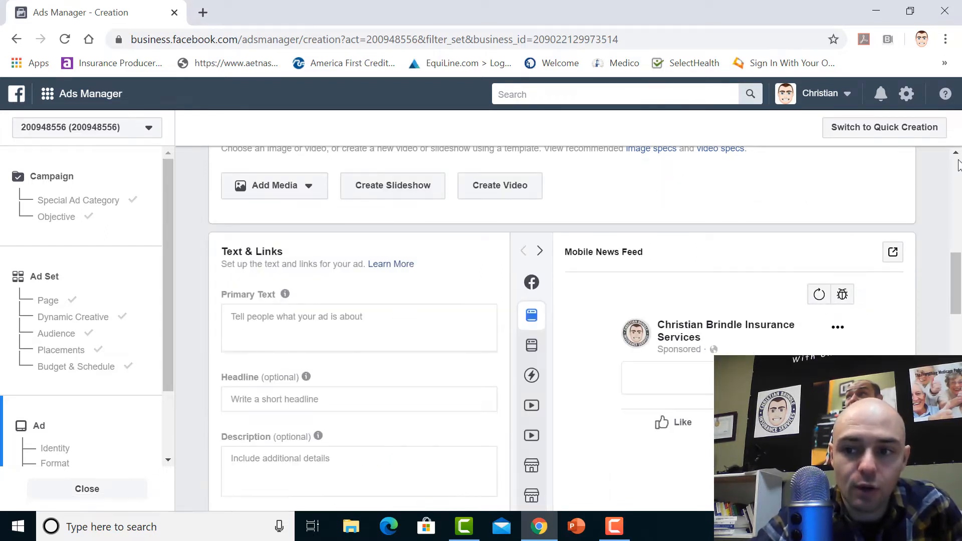
Add the account video UT Ad.mp4 as the ad's media and play it in the Mobile News Feed preview
{"action": "scroll", "coordinate": [871, 280], "scroll_direction": "up", "scroll_amount": 3}
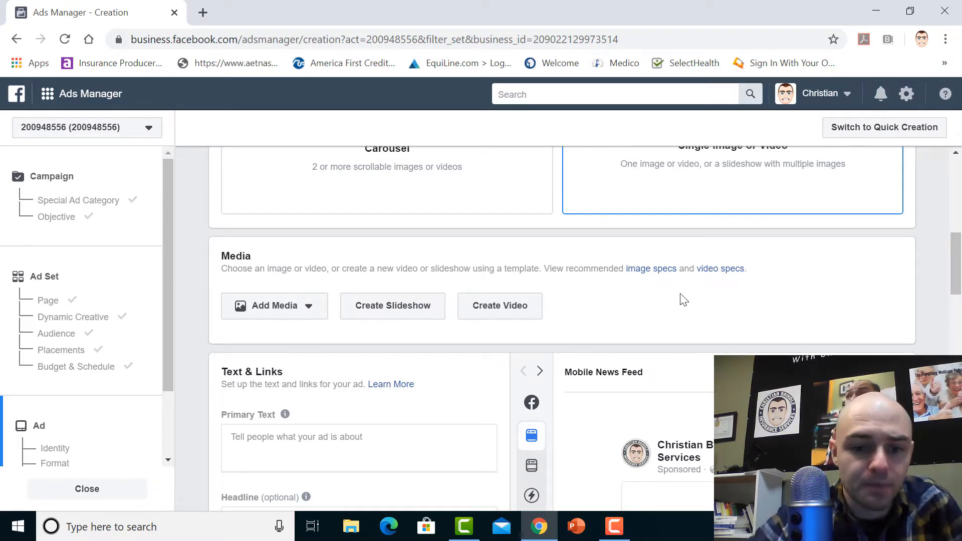
{"action": "left_click", "coordinate": [302, 309]}
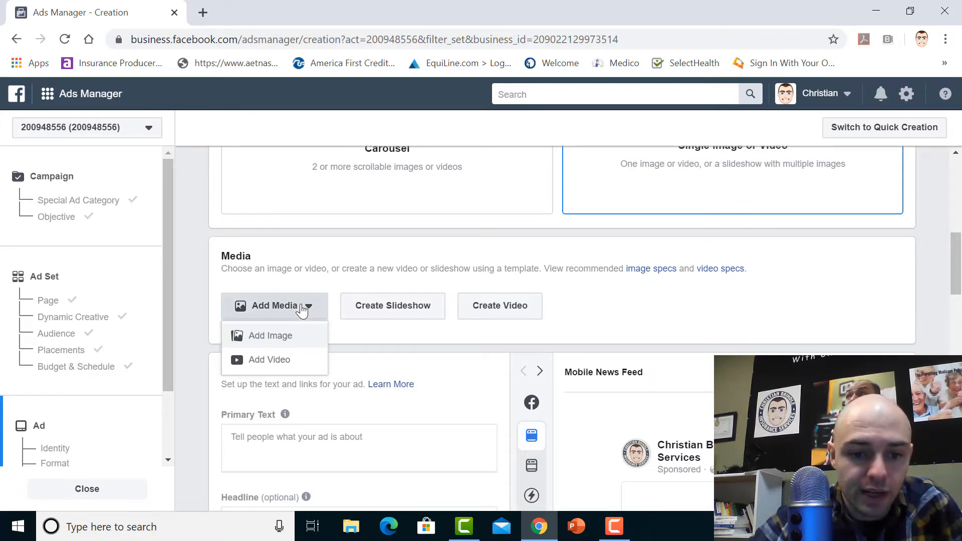
{"action": "left_click", "coordinate": [279, 363]}
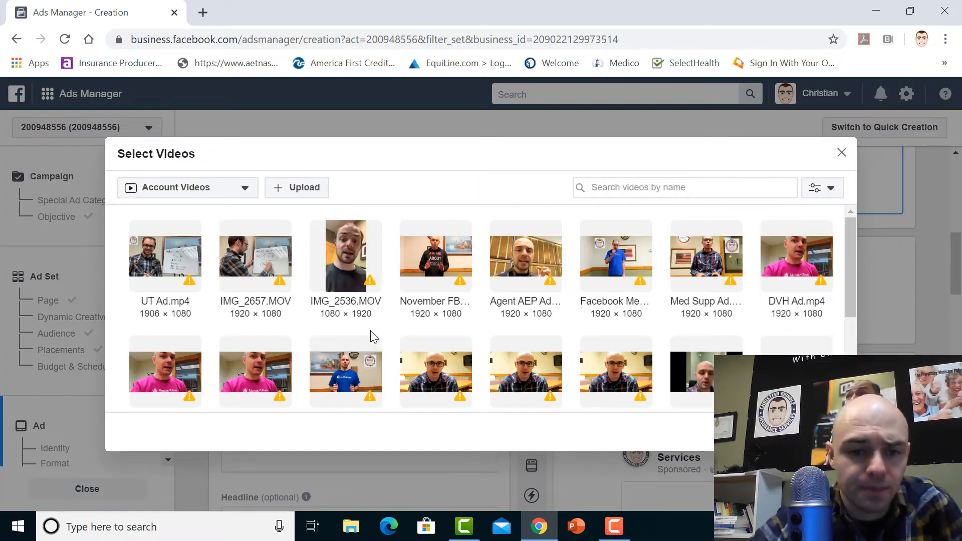
{"action": "left_click", "coordinate": [165, 263]}
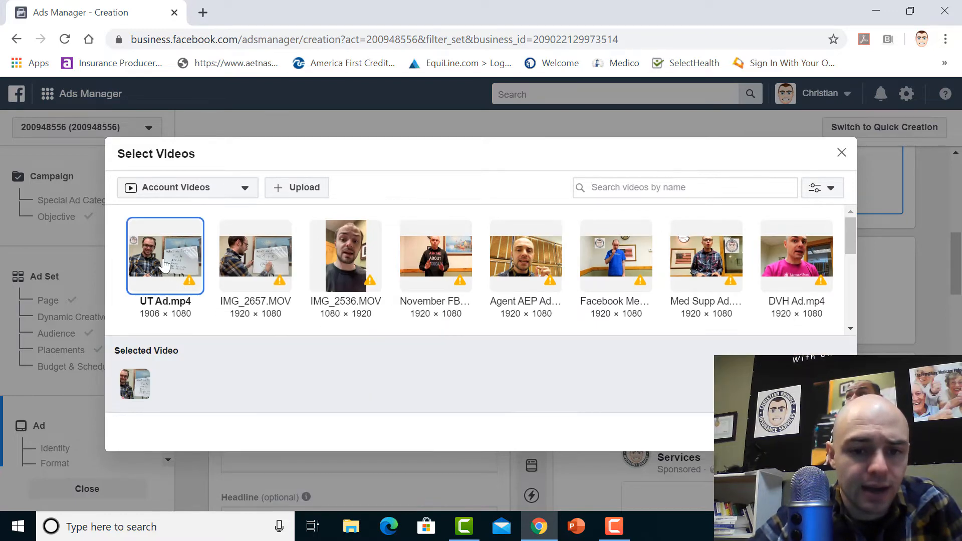
{"action": "left_click", "coordinate": [821, 433]}
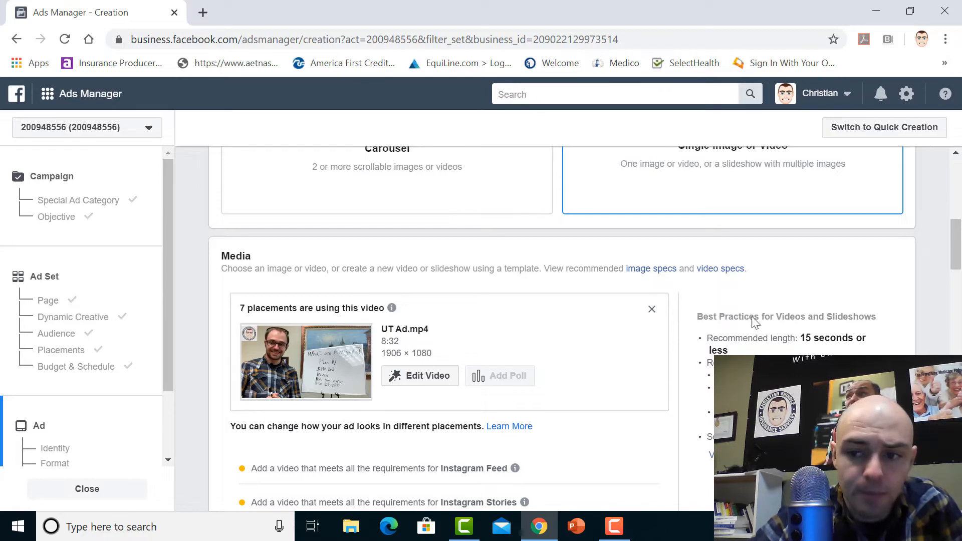
{"action": "left_click_drag", "start_coordinate": [961, 249], "coordinate": [961, 344]}
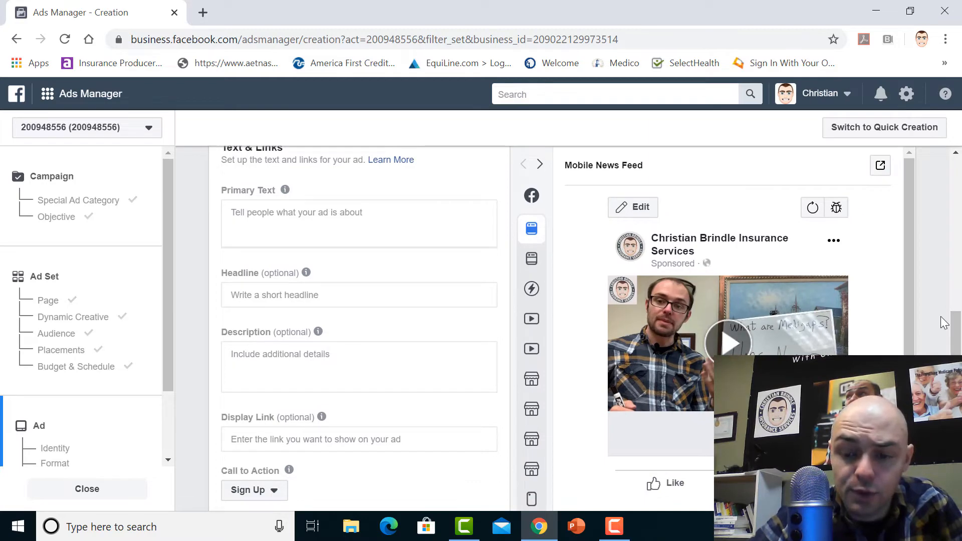
{"action": "left_click", "coordinate": [731, 342]}
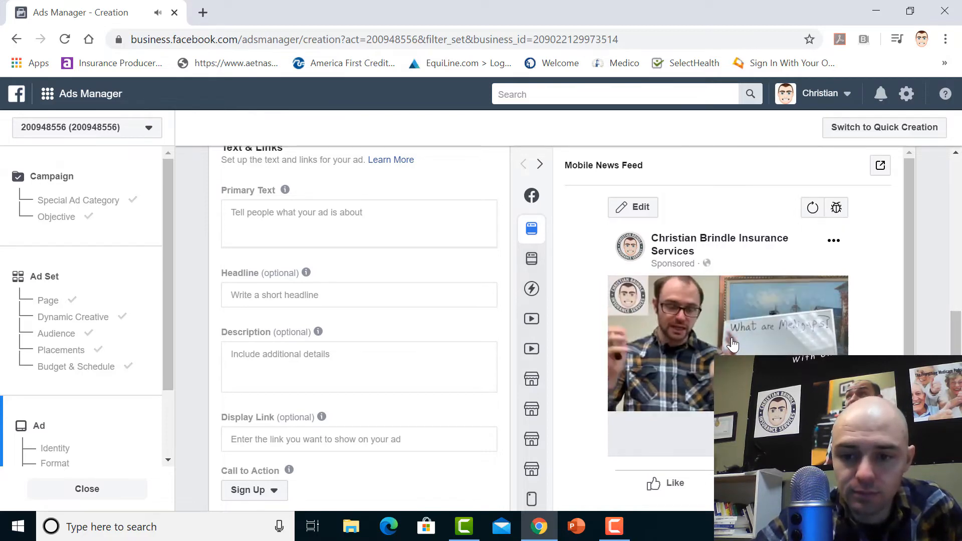
Pause the ad video in the Mobile News Feed preview and skip ahead through it to check its content
{"action": "mouse_move", "coordinate": [639, 407]}
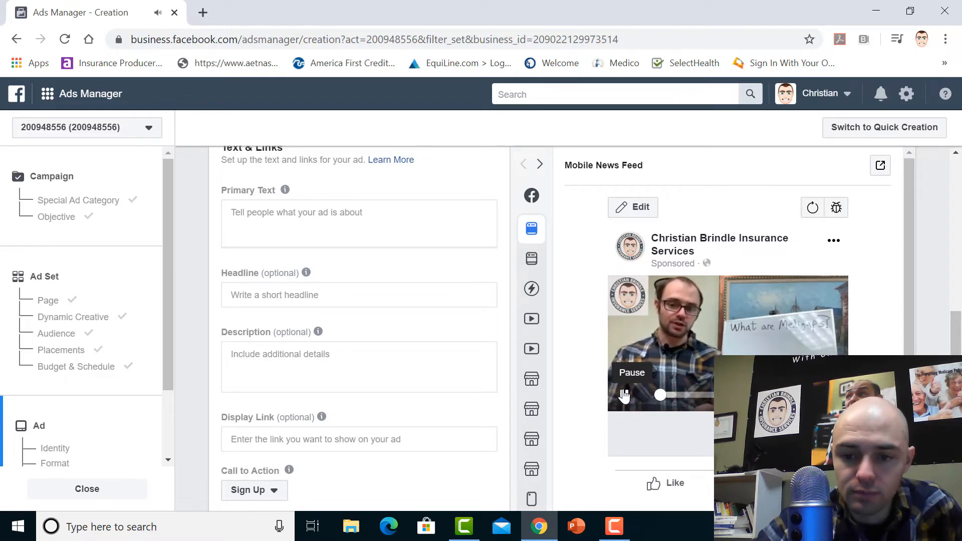
{"action": "left_click", "coordinate": [624, 396]}
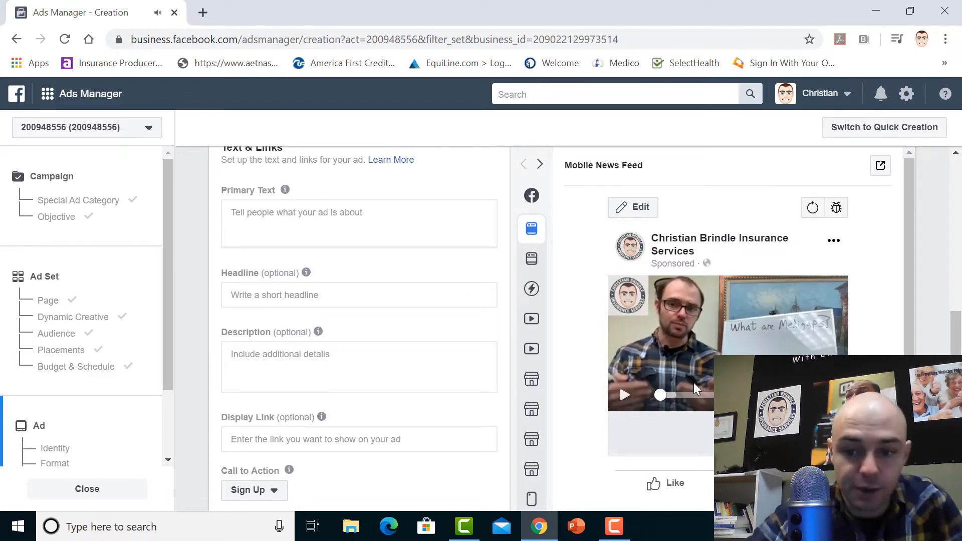
{"action": "left_click", "coordinate": [683, 395]}
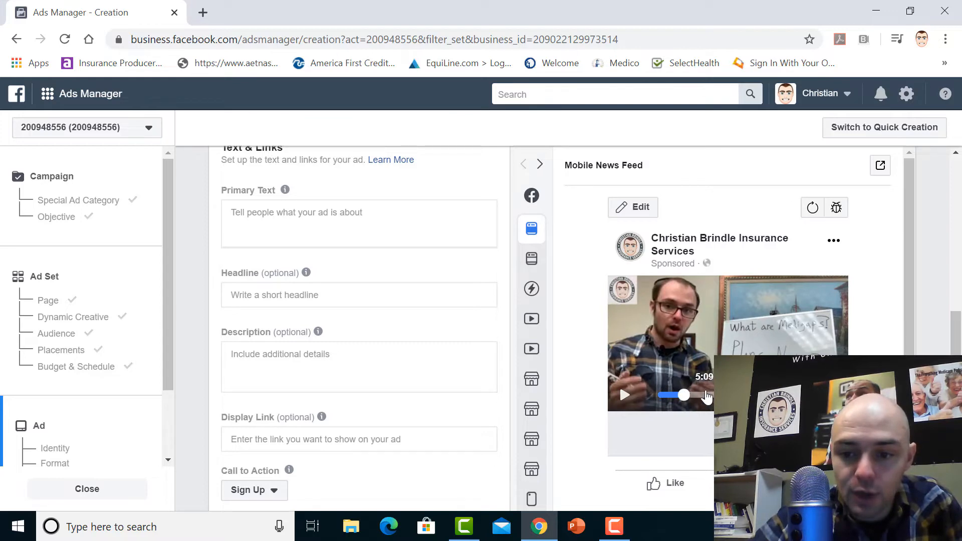
{"action": "left_click", "coordinate": [707, 396]}
{"action": "left_click", "coordinate": [725, 395]}
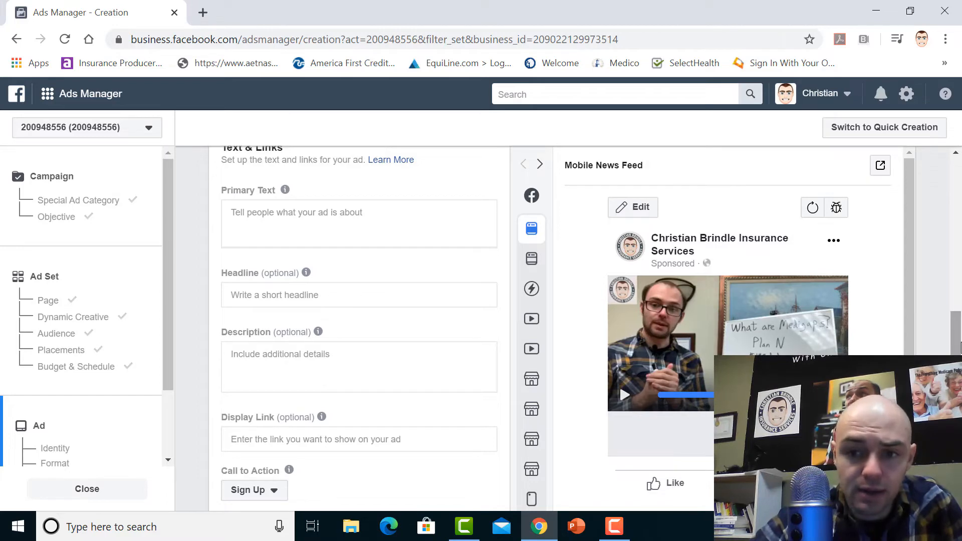
Try "Are you on Medicare? Call me now or else" as the ad's primary text, and clear it
{"action": "mouse_move", "coordinate": [961, 343]}
{"action": "left_mouse_down"}
{"action": "mouse_move", "coordinate": [961, 333]}
{"action": "mouse_move", "coordinate": [961, 342]}
{"action": "left_mouse_up"}
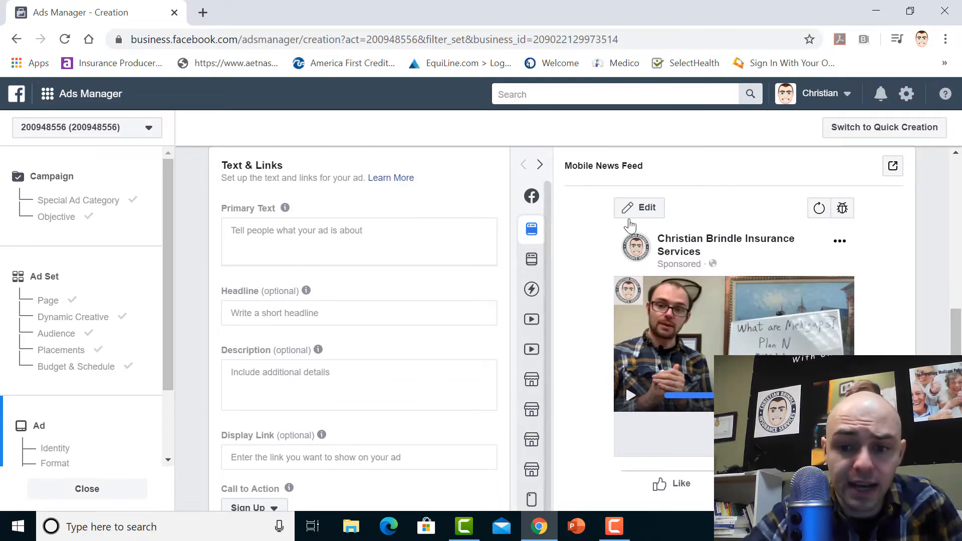
{"action": "left_click", "coordinate": [341, 241]}
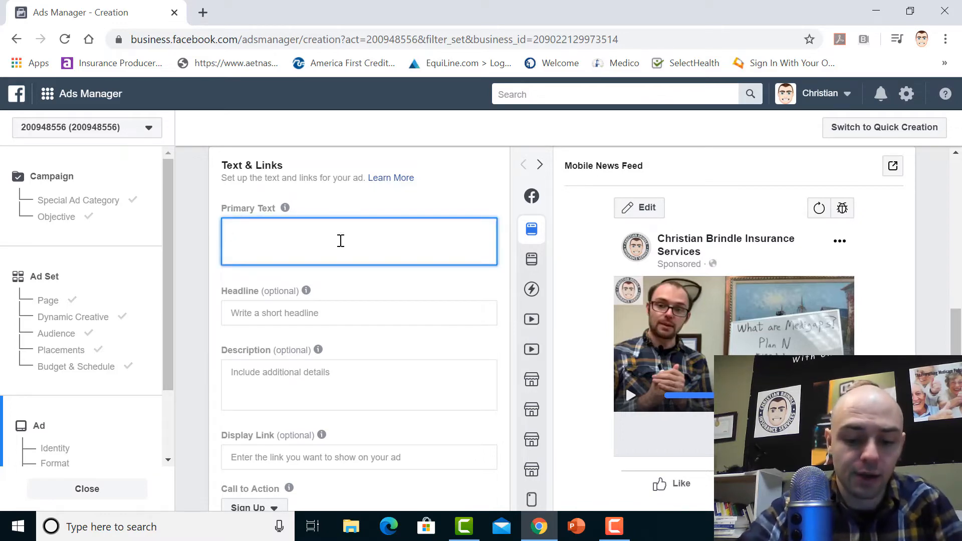
{"action": "type", "text": "Are y"}
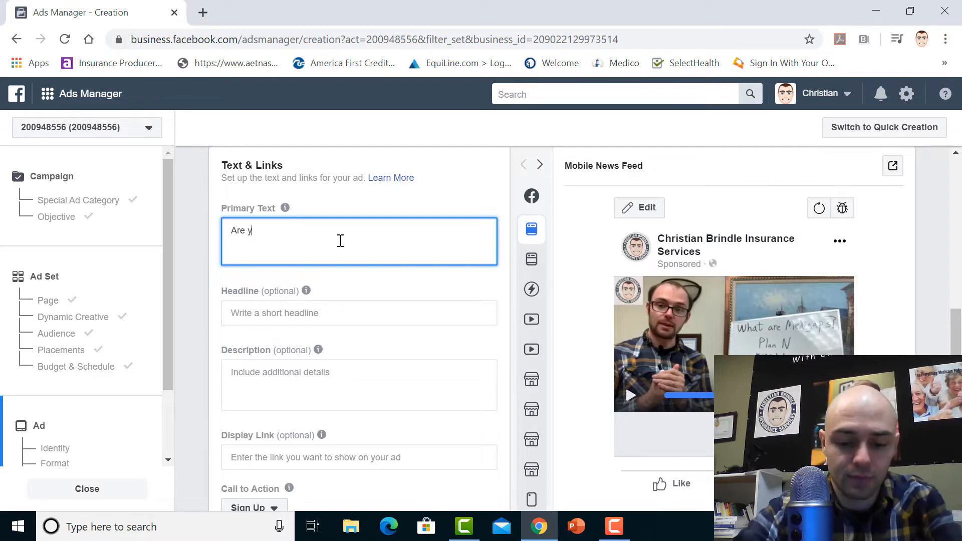
{"action": "type", "text": "ou on Medicar"}
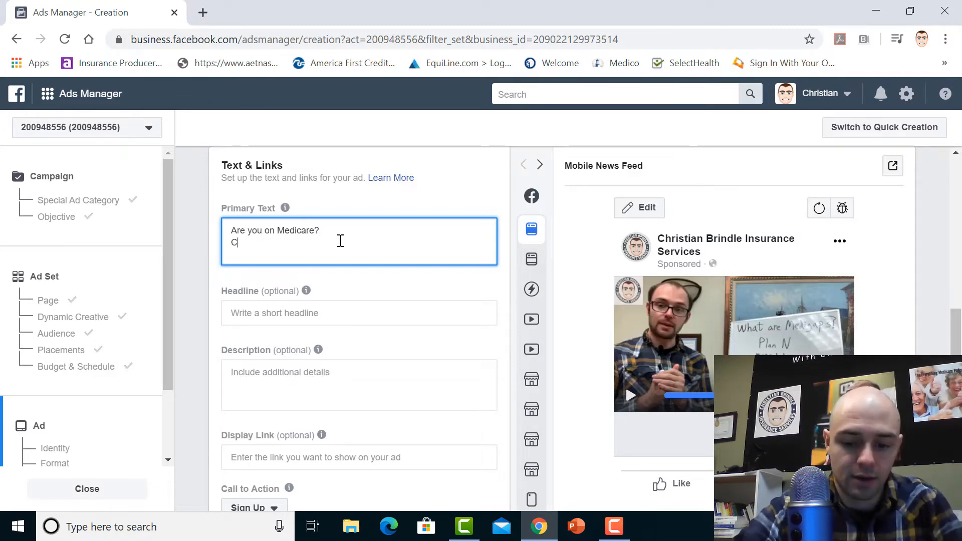
{"action": "type", "text": "e?"}
{"action": "key", "text": "Return"}
{"action": "type", "text": "Call me now"}
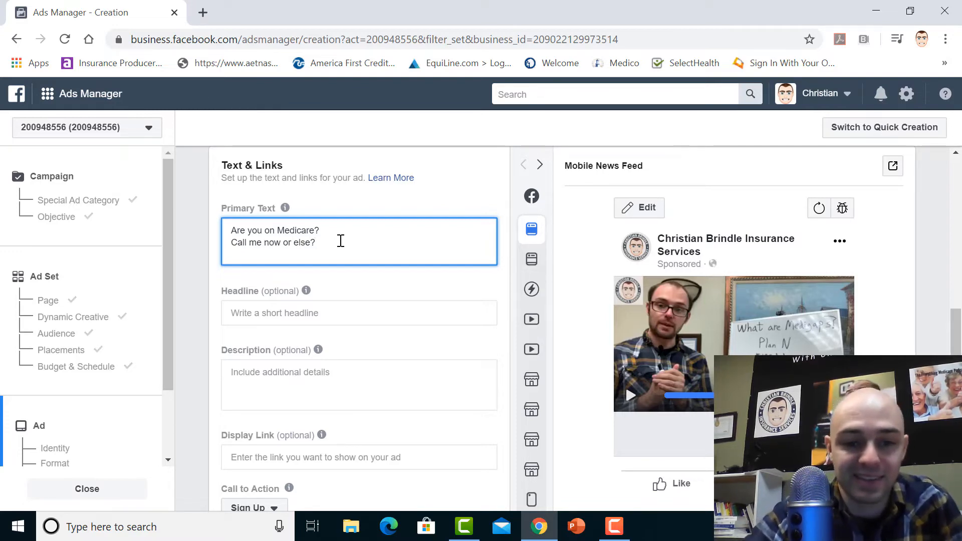
{"action": "key", "text": "BackSpace"}
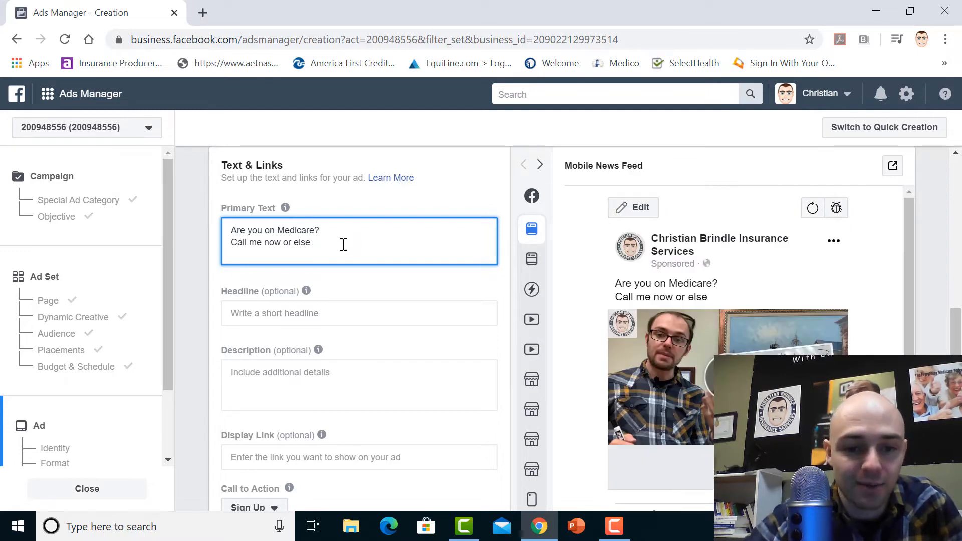
{"action": "left_click_drag", "start_coordinate": [316, 244], "coordinate": [229, 236]}
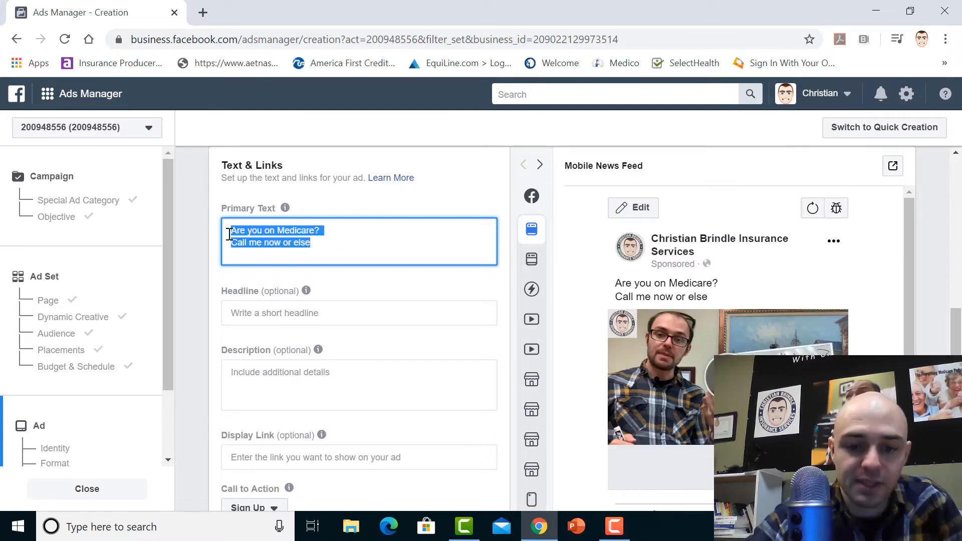
{"action": "key", "text": "BackSpace"}
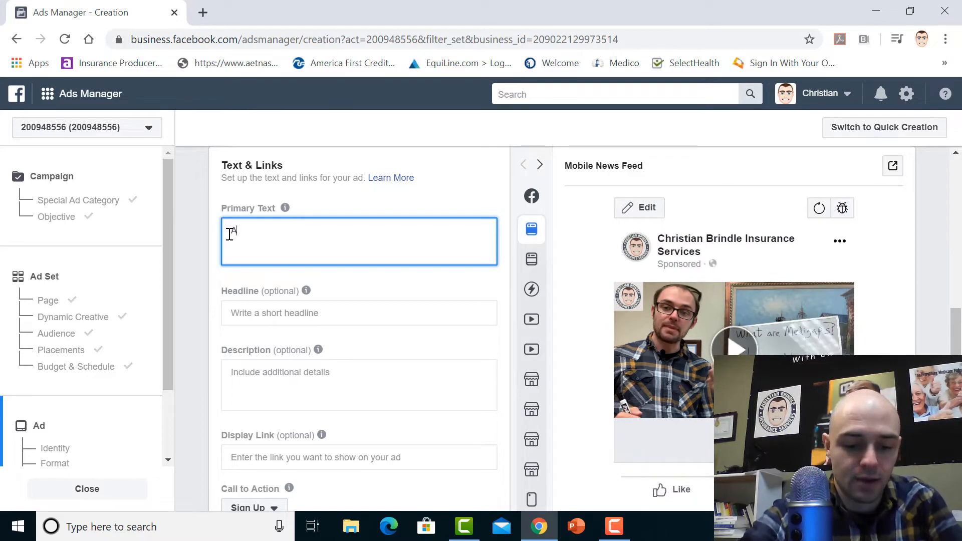
Enter the primary text "Are you on Medicare and confused?" followed by "We can help!" on a second line
{"action": "type", "text": "Are you on Me"}
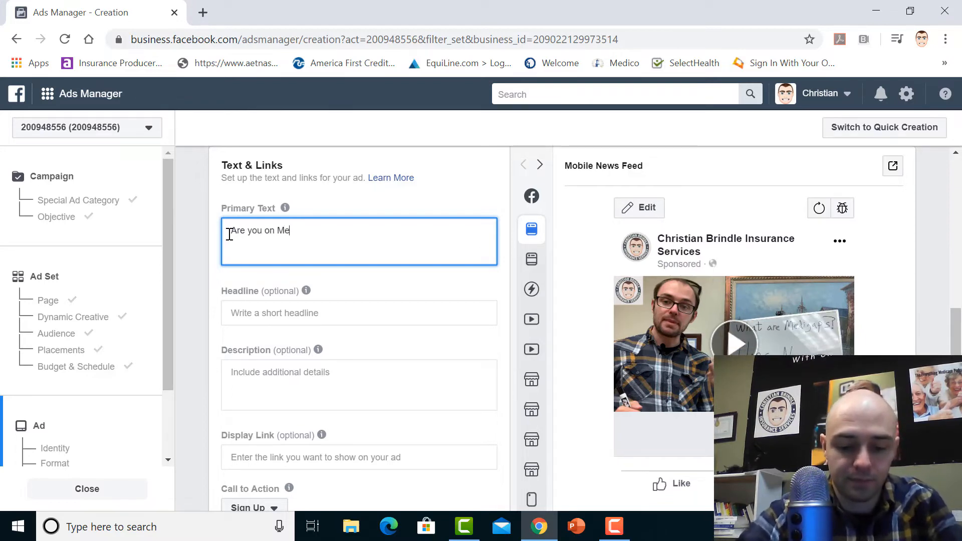
{"action": "type", "text": "dicare and con"}
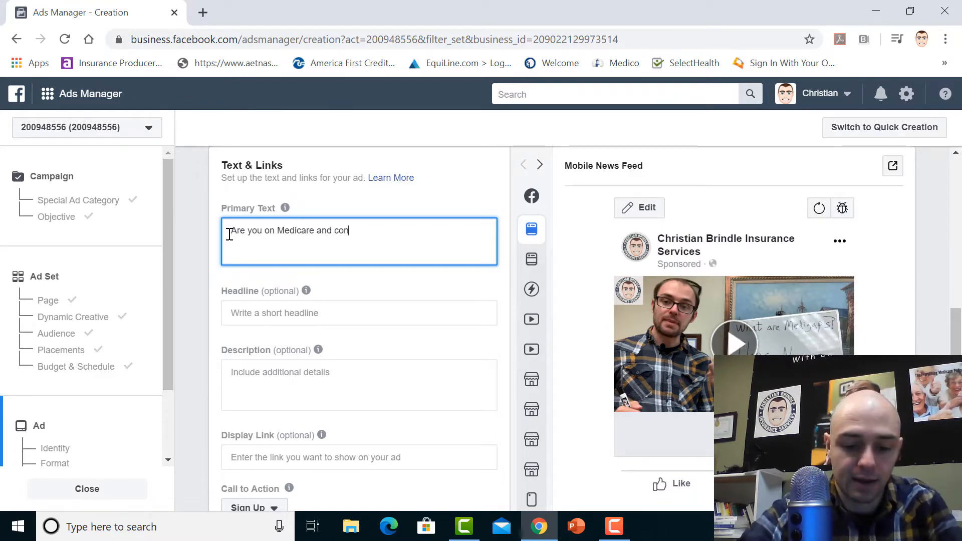
{"action": "type", "text": "fused?"}
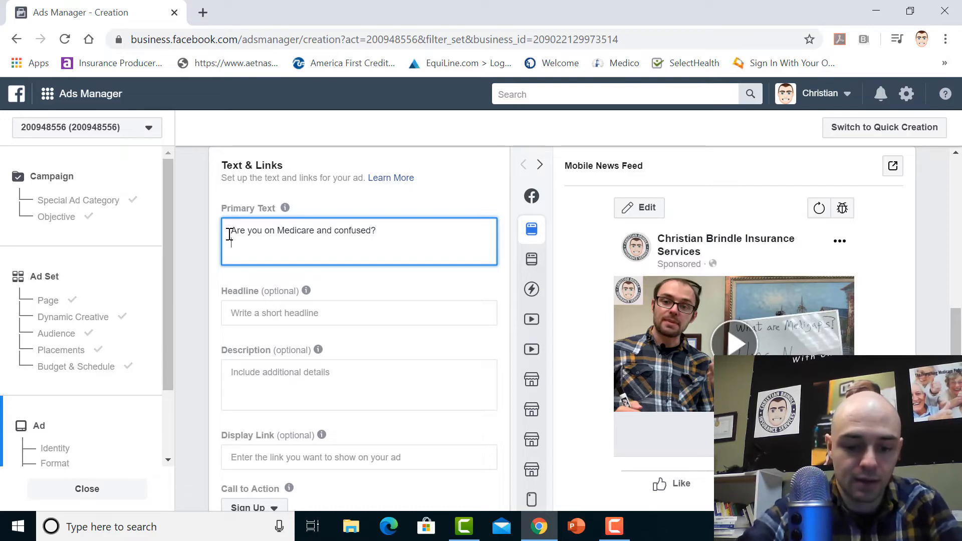
{"action": "key", "text": "Return"}
{"action": "type", "text": "We"}
{"action": "type", "text": "can help!"}
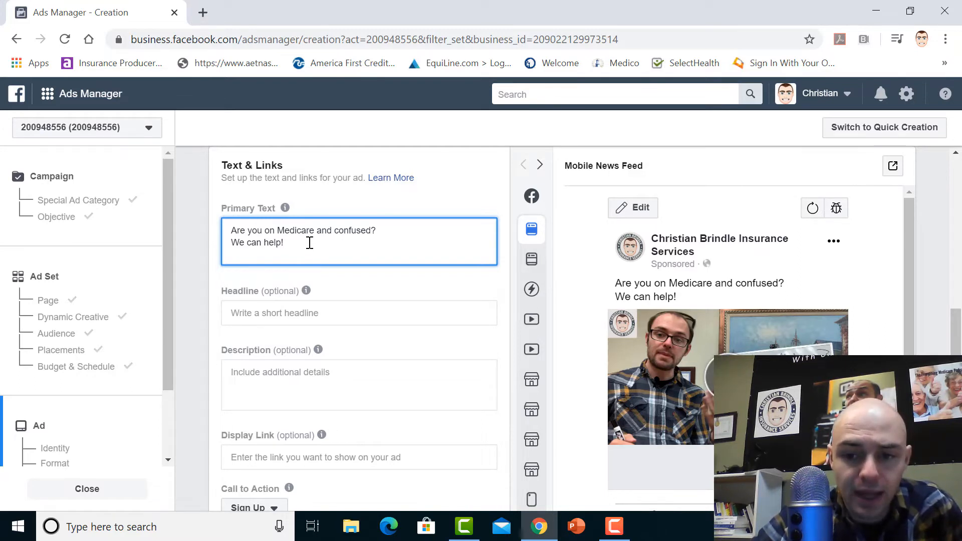
Add the agency's phone number as a third line of the primary text
{"action": "key", "text": "Tab"}
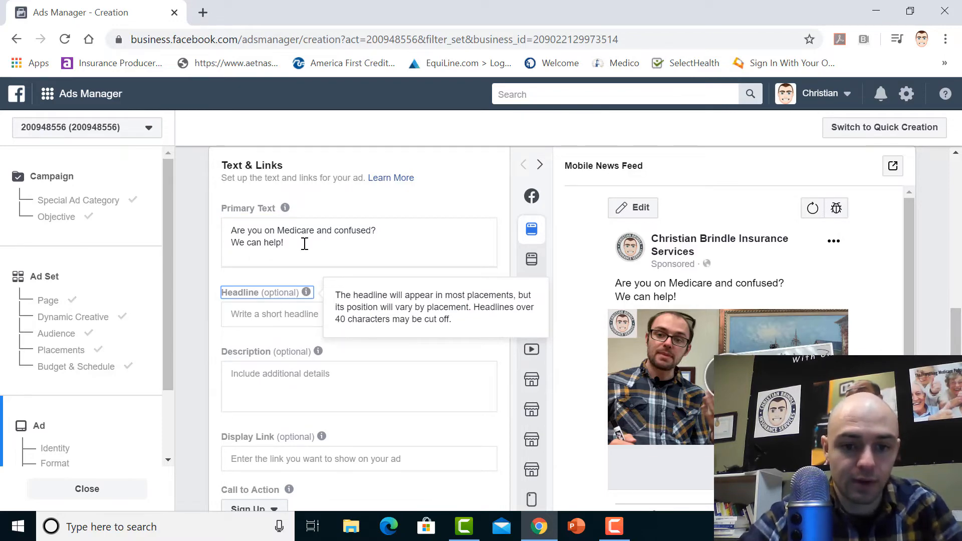
{"action": "left_click", "coordinate": [302, 247]}
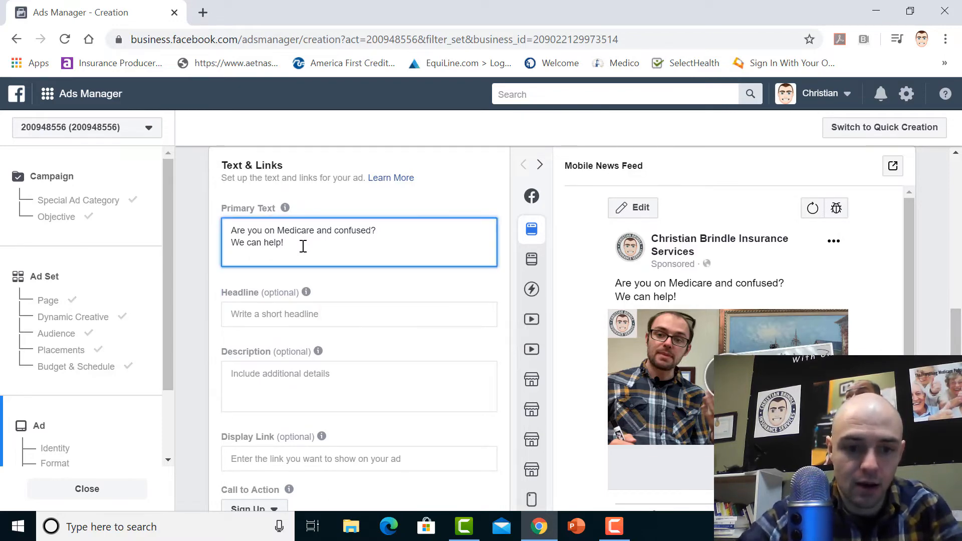
{"action": "key", "text": "Return"}
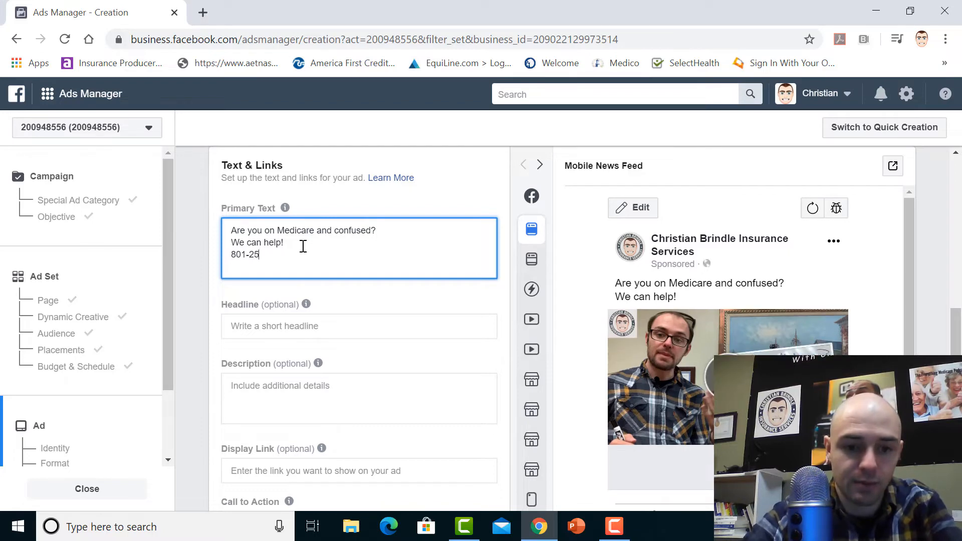
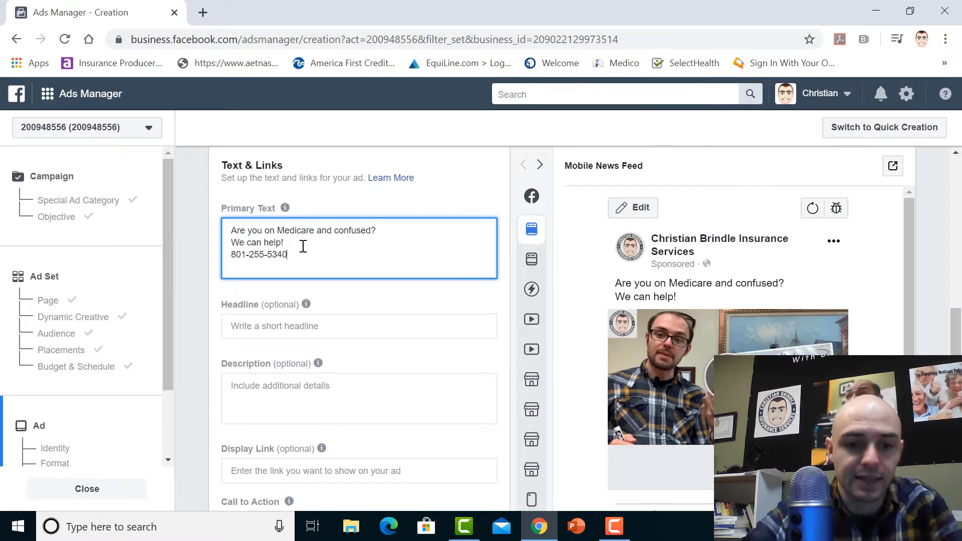
{"action": "left_click", "coordinate": [465, 194]}
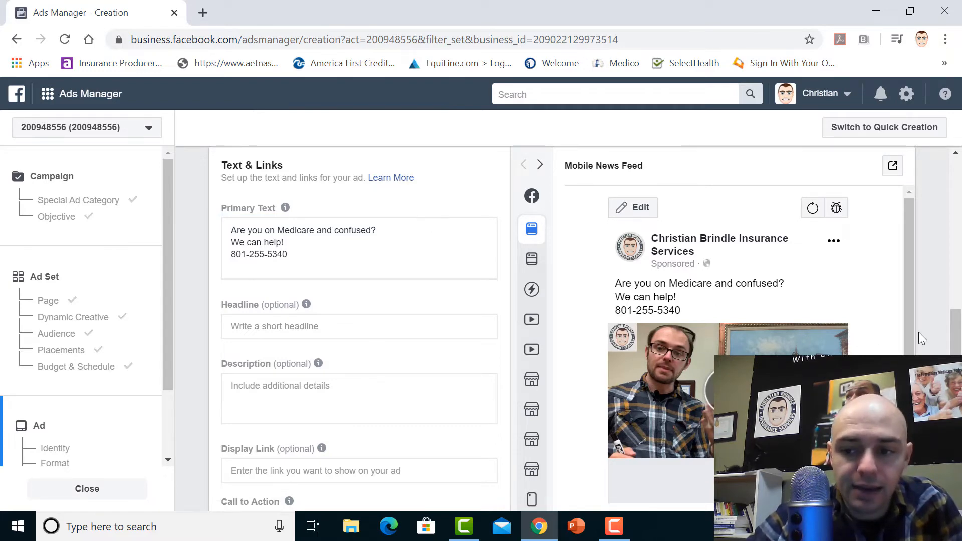
Enter "Don't Wait To Know Your Choices!" as the ad's headline
{"action": "scroll", "coordinate": [911, 340], "scroll_direction": "down", "scroll_amount": 1}
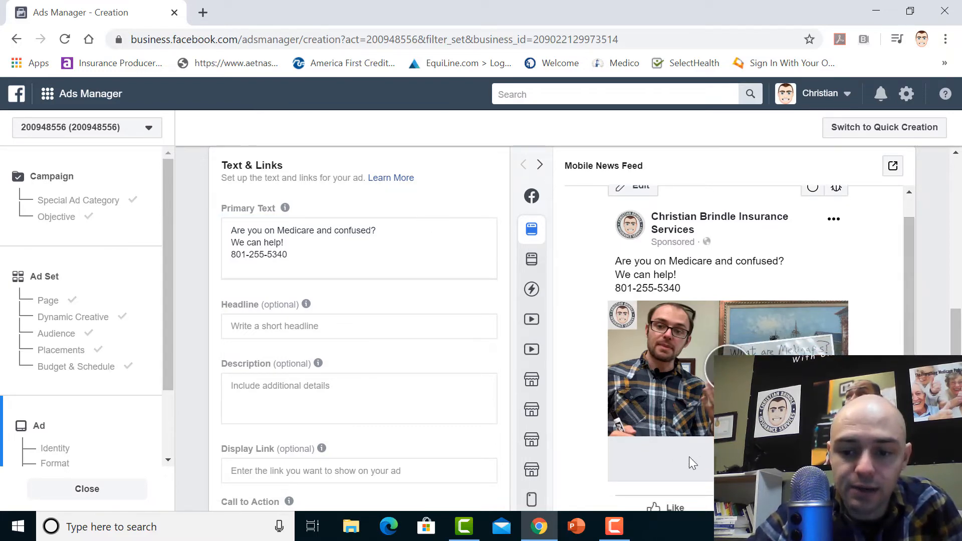
{"action": "left_click", "coordinate": [310, 328]}
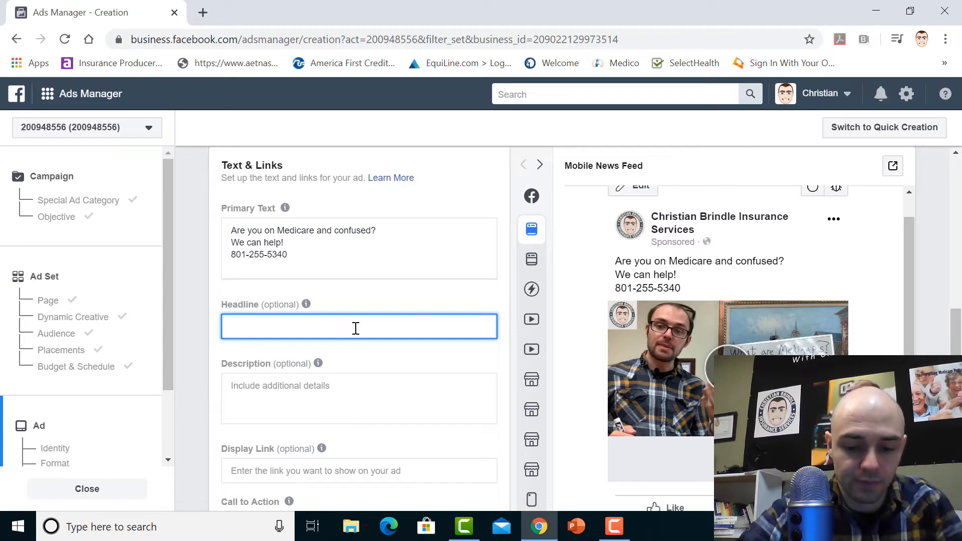
{"action": "type", "text": "Don't "}
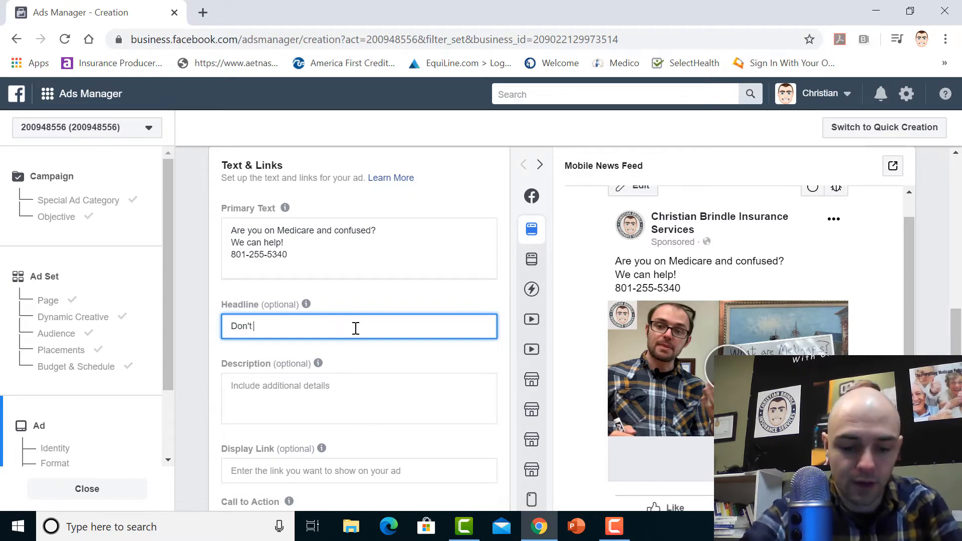
{"action": "type", "text": "Wait To Kn"}
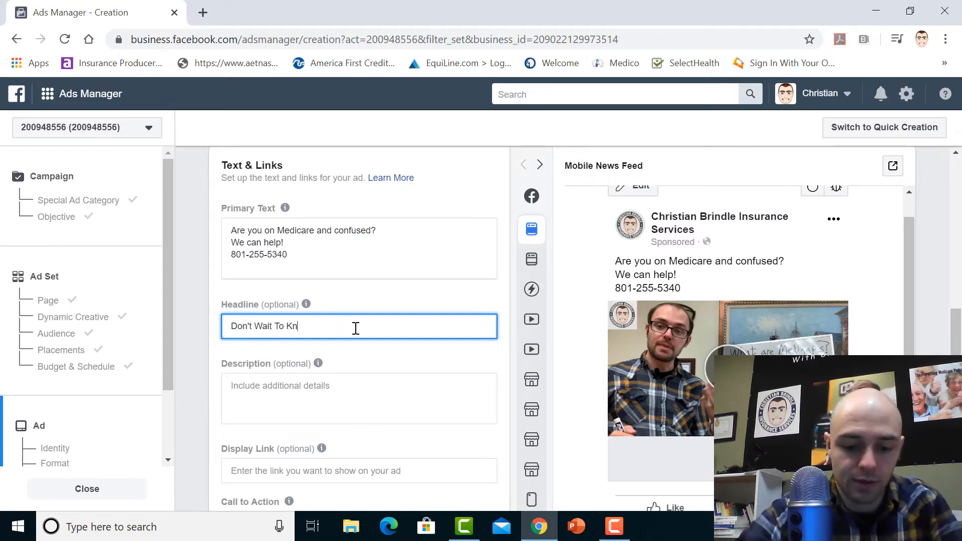
{"action": "type", "text": "ow Yo"}
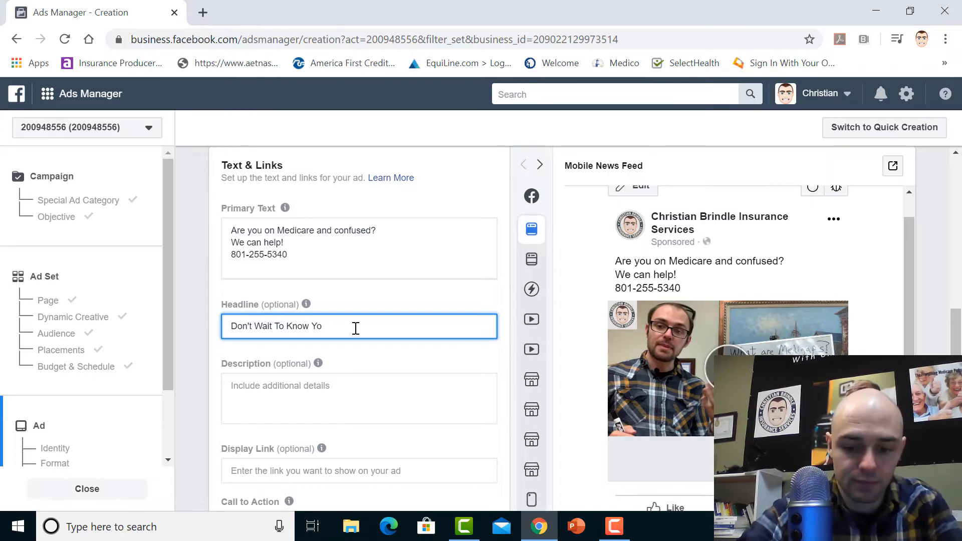
{"action": "type", "text": "ur"}
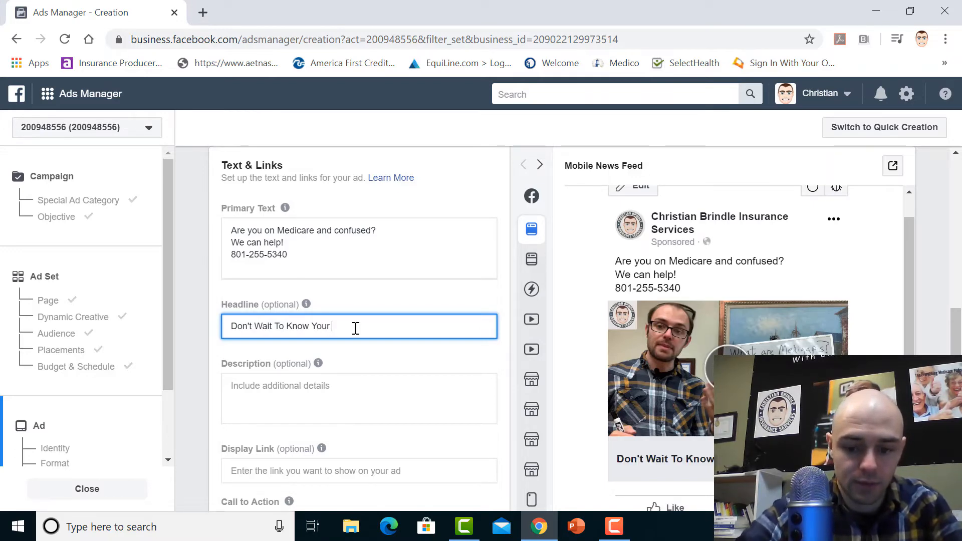
{"action": "type", "text": " Choices!"}
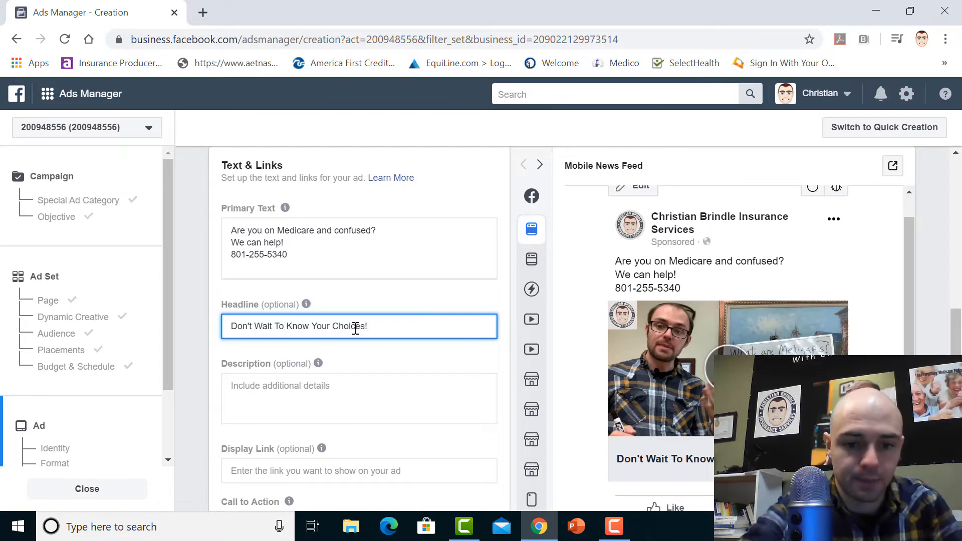
{"action": "left_click", "coordinate": [416, 302]}
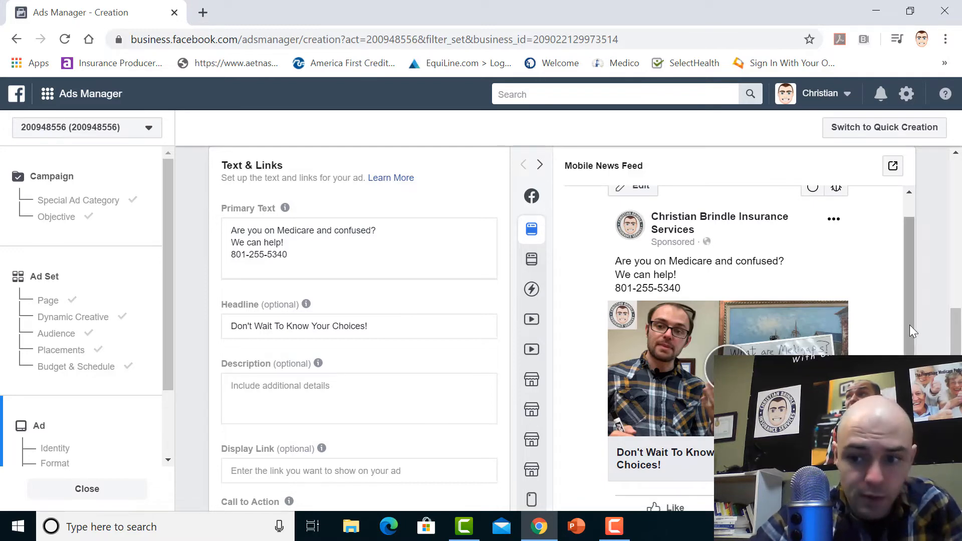
Set the ad's call to action to Learn More and go on to the Instant Form section
{"action": "scroll", "coordinate": [956, 334], "scroll_direction": "down", "scroll_amount": 3}
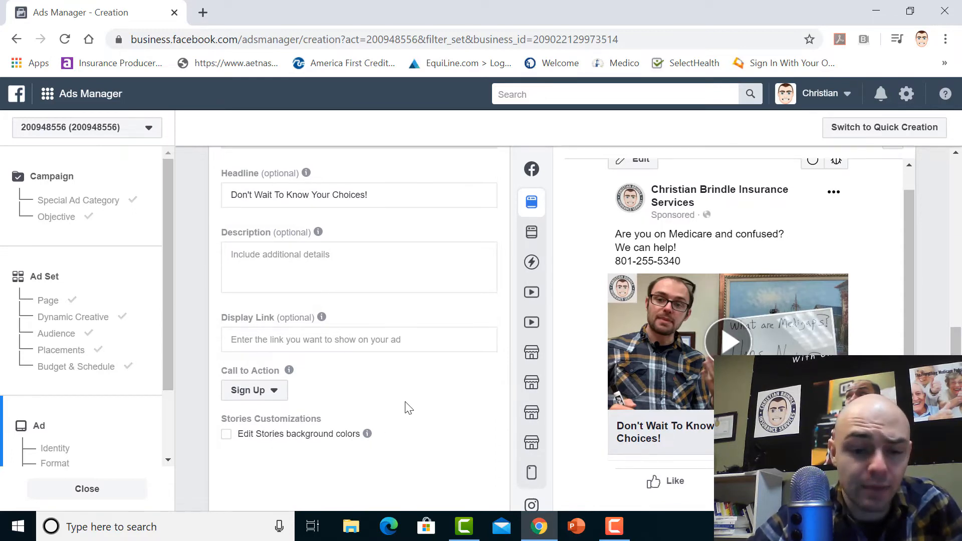
{"action": "left_click", "coordinate": [271, 396]}
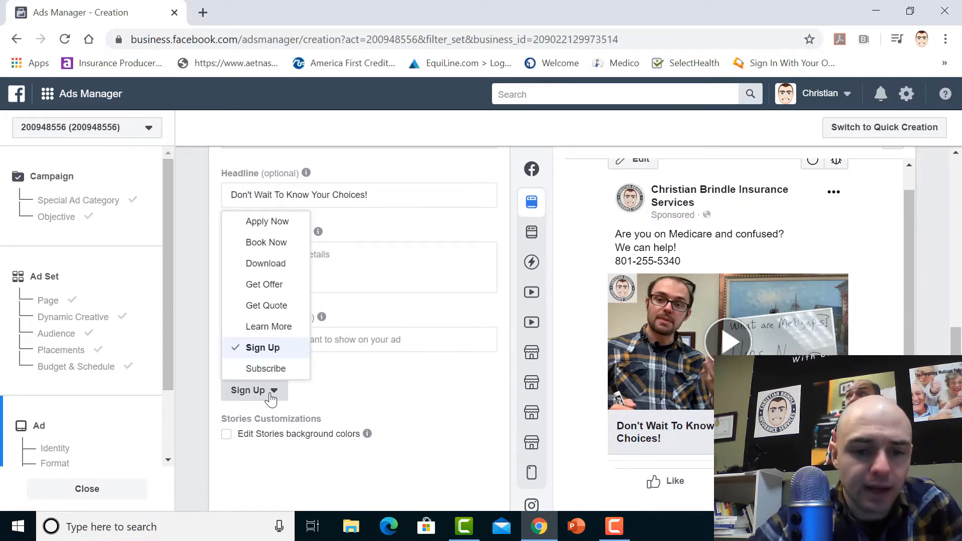
{"action": "left_click", "coordinate": [280, 328]}
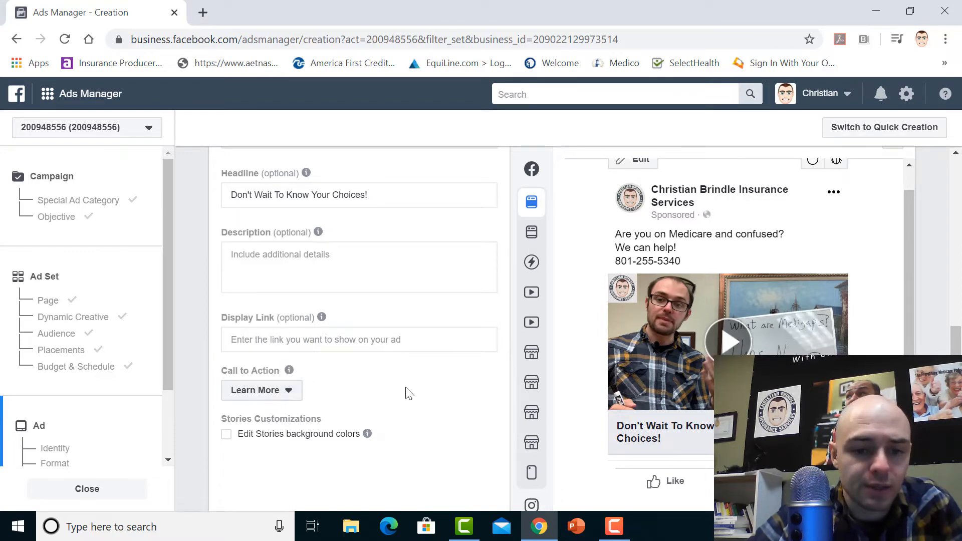
{"action": "left_click", "coordinate": [290, 399]}
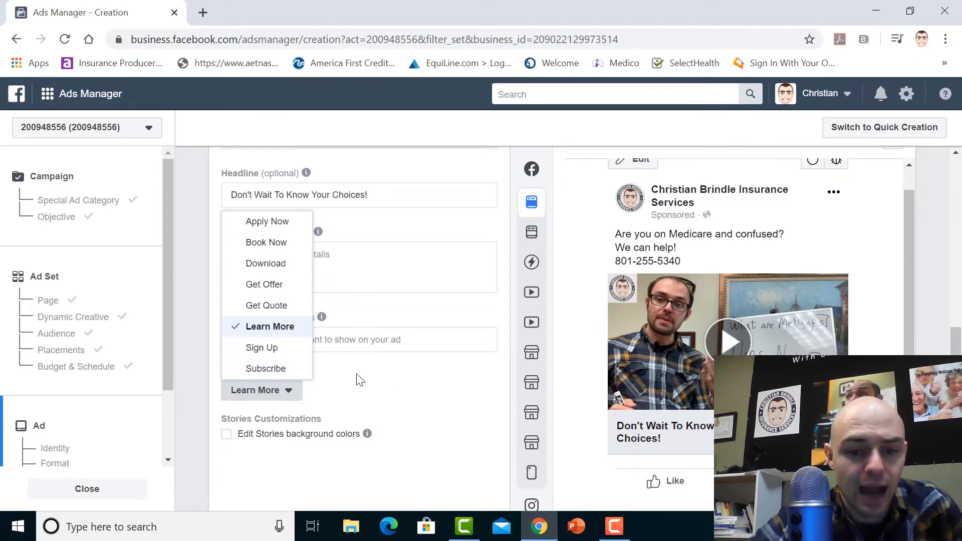
{"action": "left_click", "coordinate": [459, 412]}
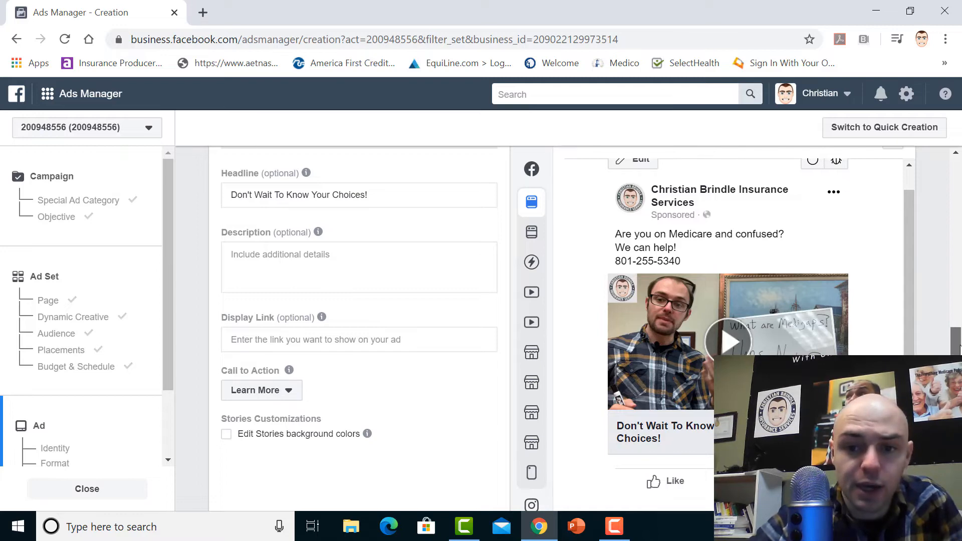
{"action": "scroll", "coordinate": [958, 348], "scroll_direction": "down", "scroll_amount": 5}
{"action": "scroll", "coordinate": [566, 457], "scroll_direction": "down", "scroll_amount": 3}
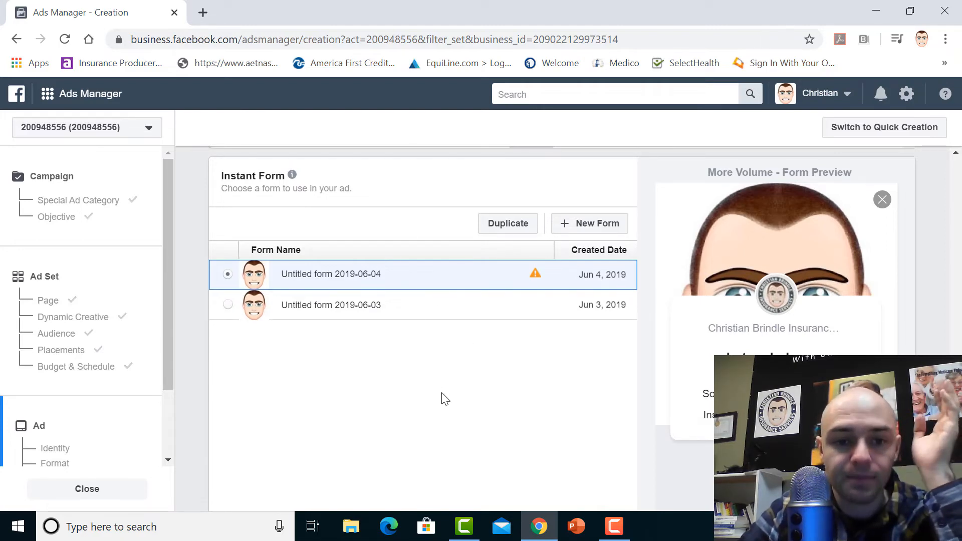
Create a new instant form and upload the CBI picture from the Desktop as its intro image
{"action": "left_click", "coordinate": [598, 224]}
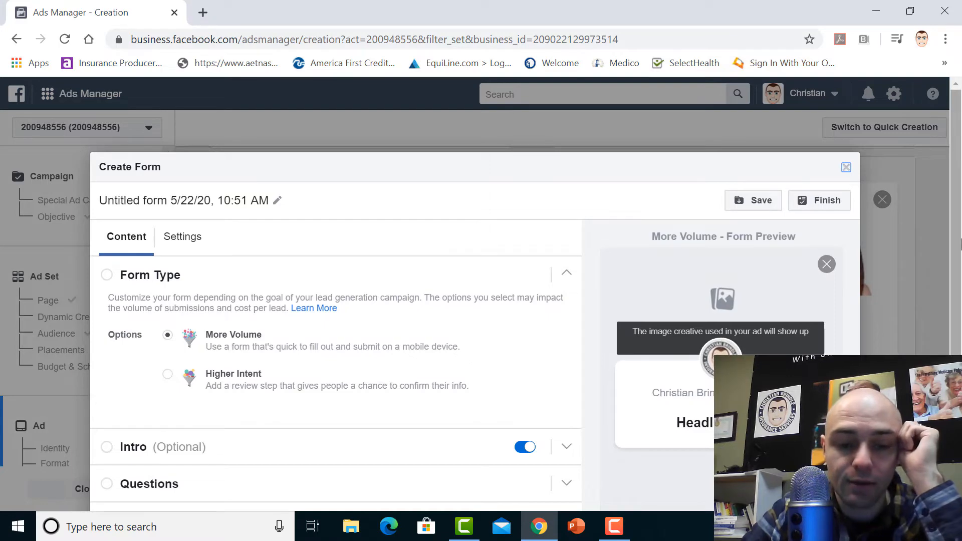
{"action": "left_click_drag", "start_coordinate": [961, 228], "coordinate": [961, 306]}
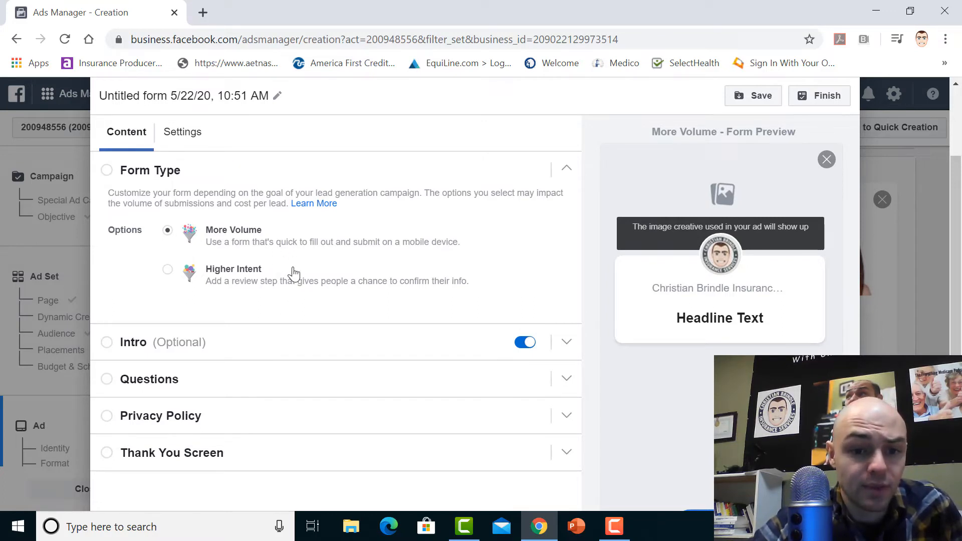
{"action": "left_click", "coordinate": [161, 346]}
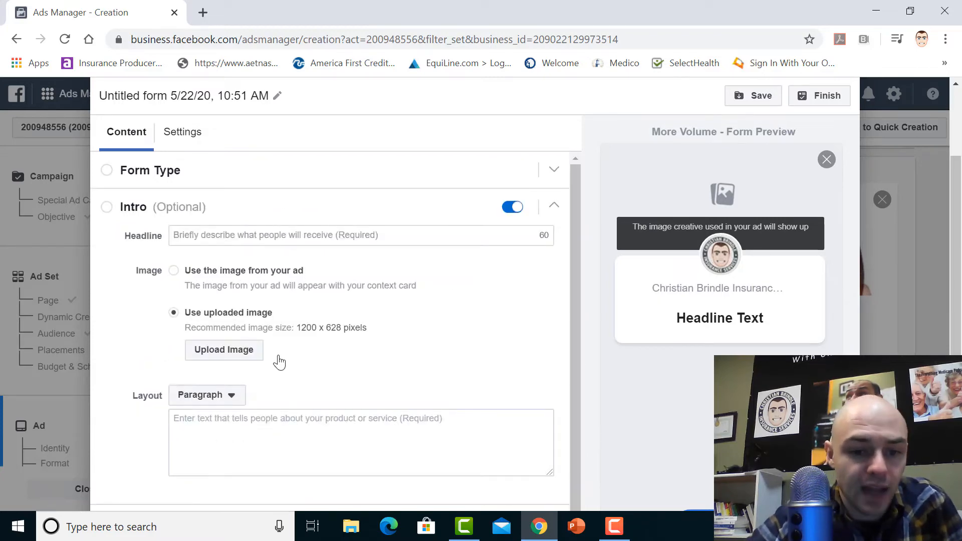
{"action": "left_click", "coordinate": [245, 357]}
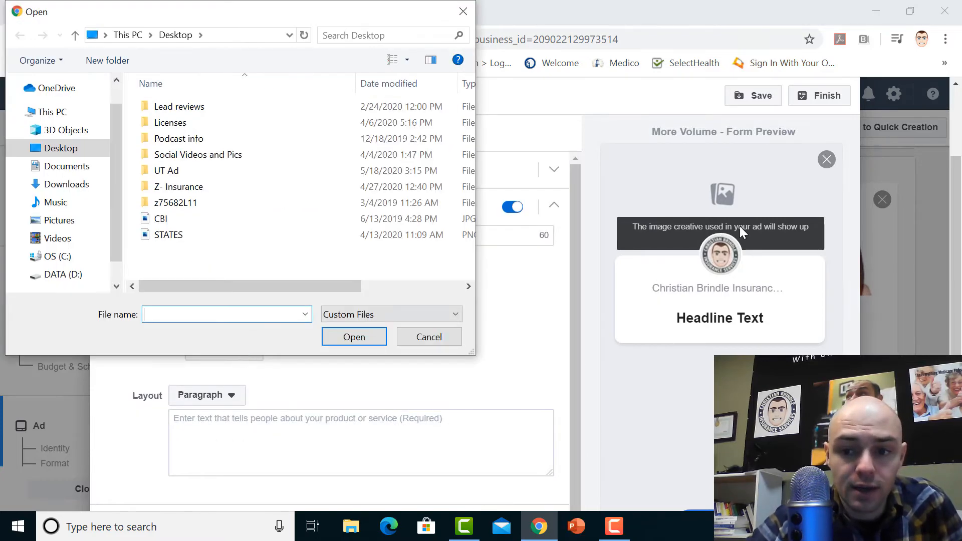
{"action": "left_click", "coordinate": [178, 222]}
{"action": "double_click", "coordinate": [180, 223]}
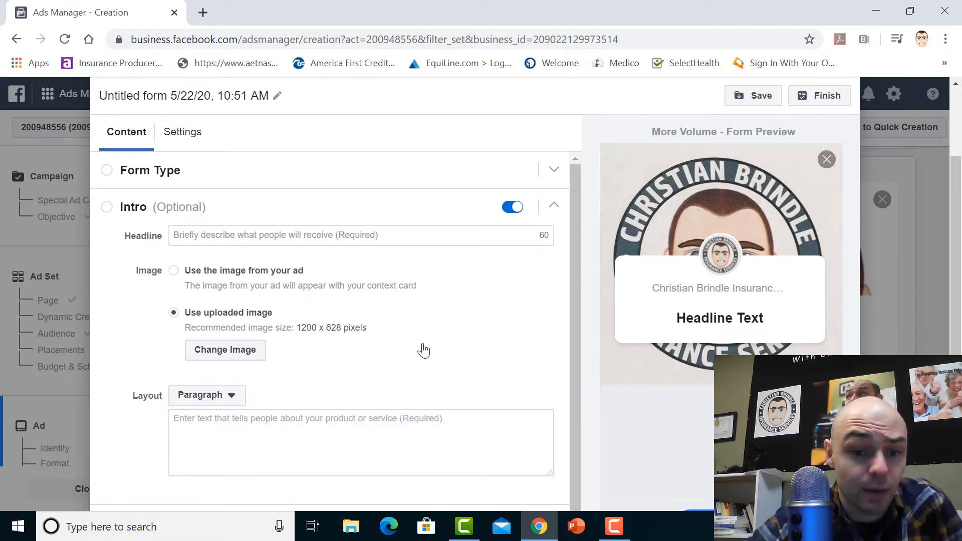
Enter "Why Wait To Know Your Options?" as the headline of the form's intro
{"action": "mouse_move", "coordinate": [572, 326]}
{"action": "left_mouse_down"}
{"action": "mouse_move", "coordinate": [573, 357]}
{"action": "mouse_move", "coordinate": [572, 321]}
{"action": "left_mouse_up"}
{"action": "left_click", "coordinate": [240, 236]}
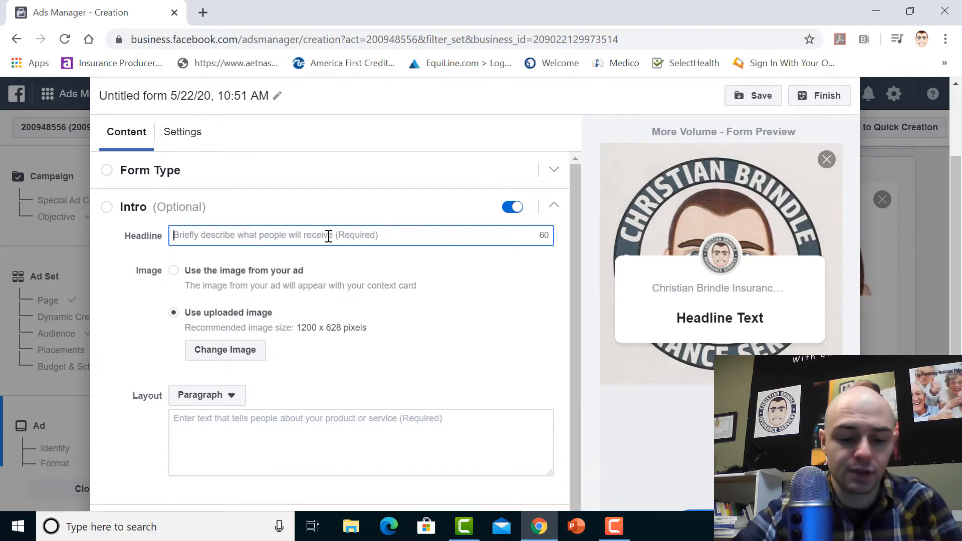
{"action": "type", "text": "Don;t"}
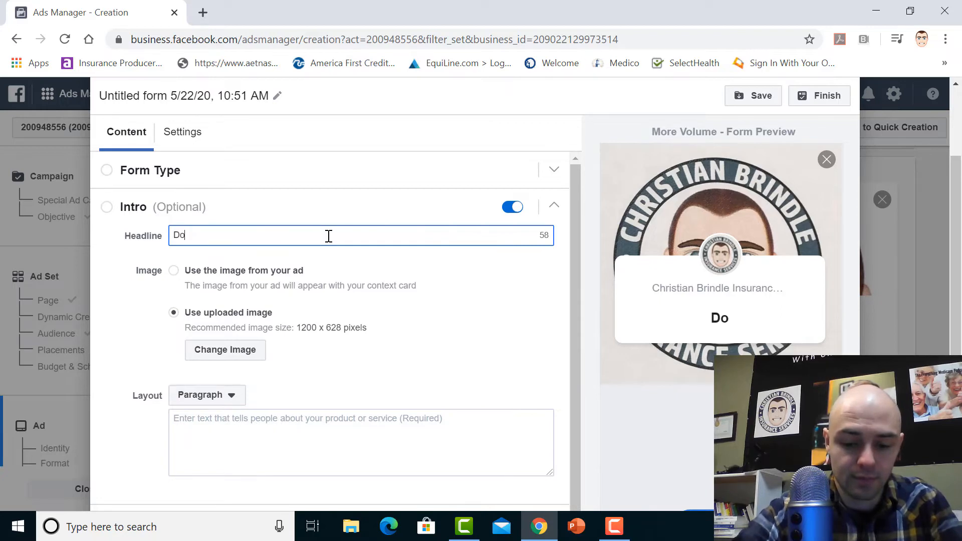
{"action": "key", "text": "BackSpace"}
{"action": "key", "text": "BackSpace"}
{"action": "key", "text": "BackSpace"}
{"action": "key", "text": "BackSpace"}
{"action": "key", "text": "BackSpace"}
{"action": "key", "text": "BackSpace"}
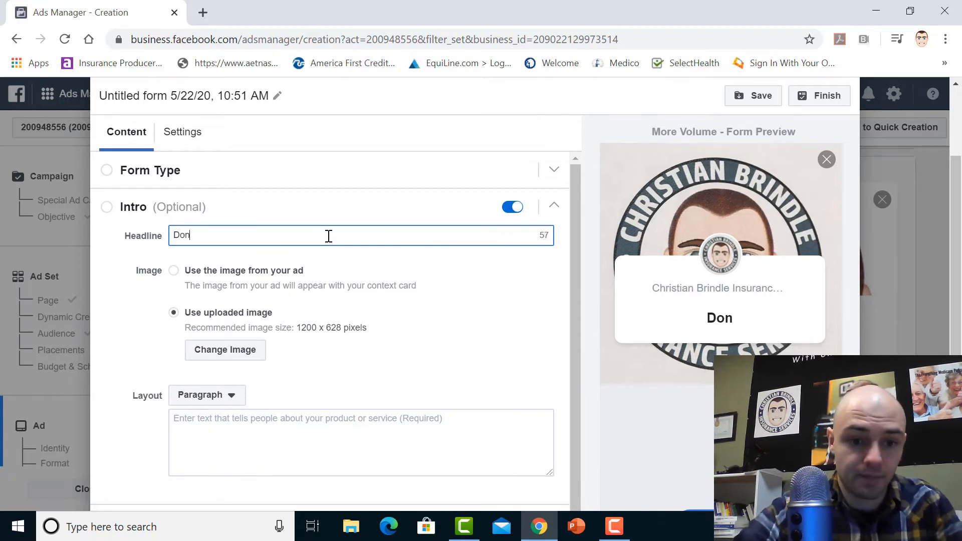
{"action": "type", "text": "Why"}
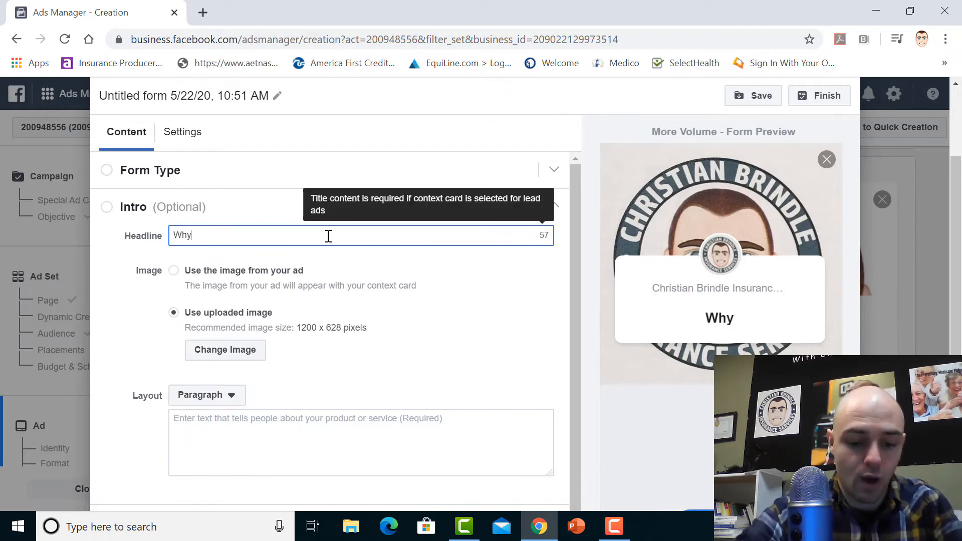
{"action": "type", "text": " Wait T"}
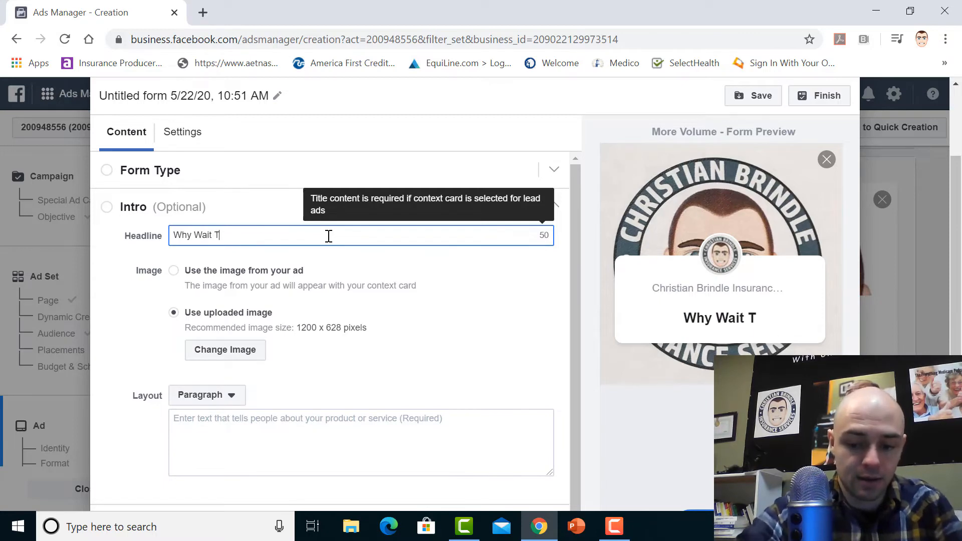
{"action": "type", "text": "o Know Y"}
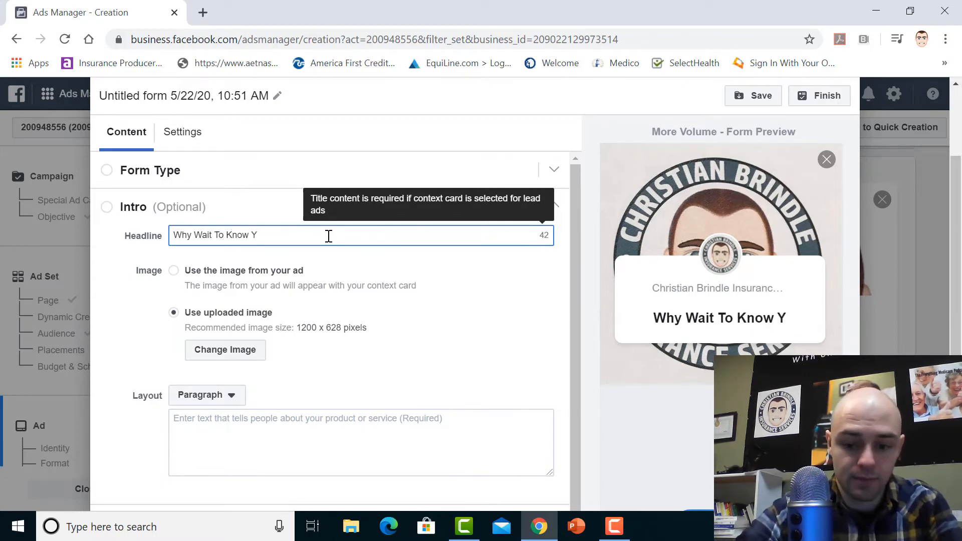
{"action": "type", "text": "our Opt"}
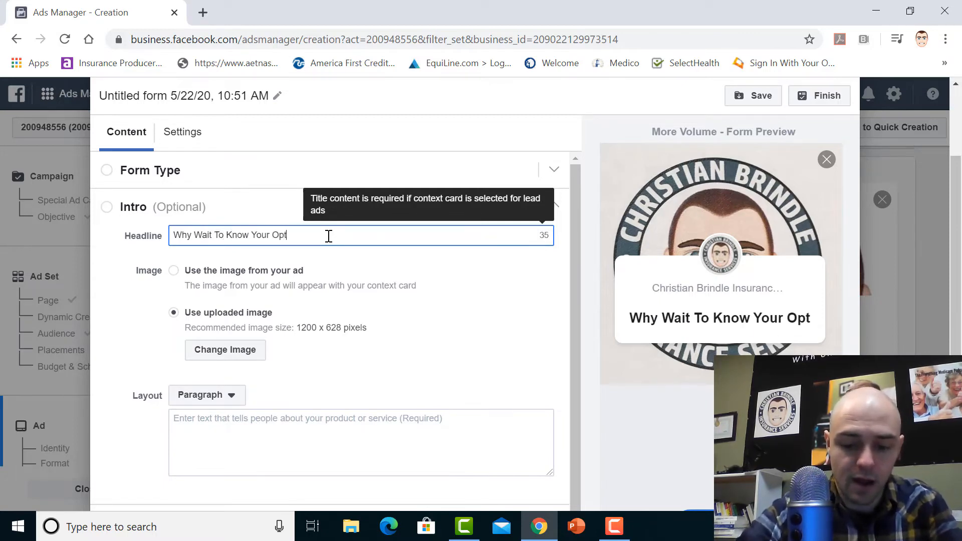
{"action": "type", "text": "ions"}
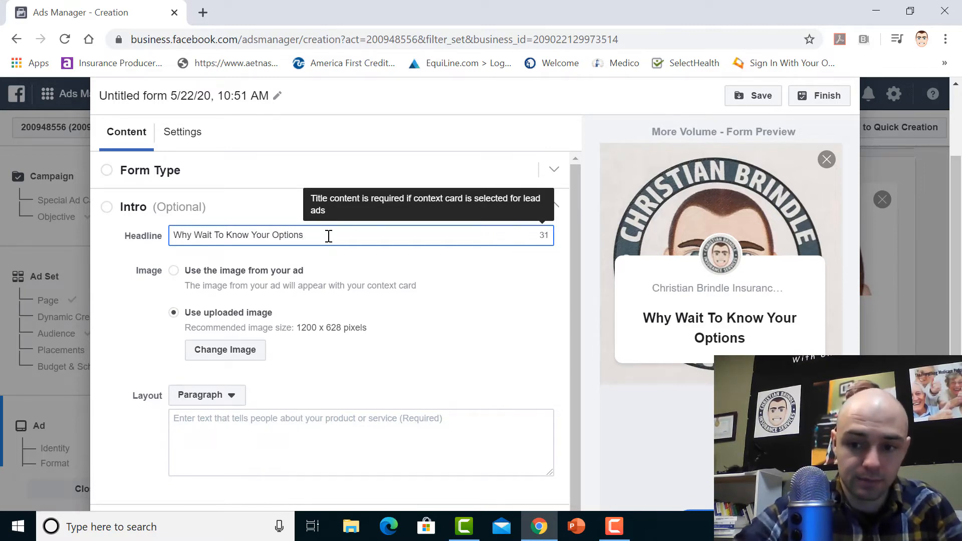
{"action": "type", "text": "?"}
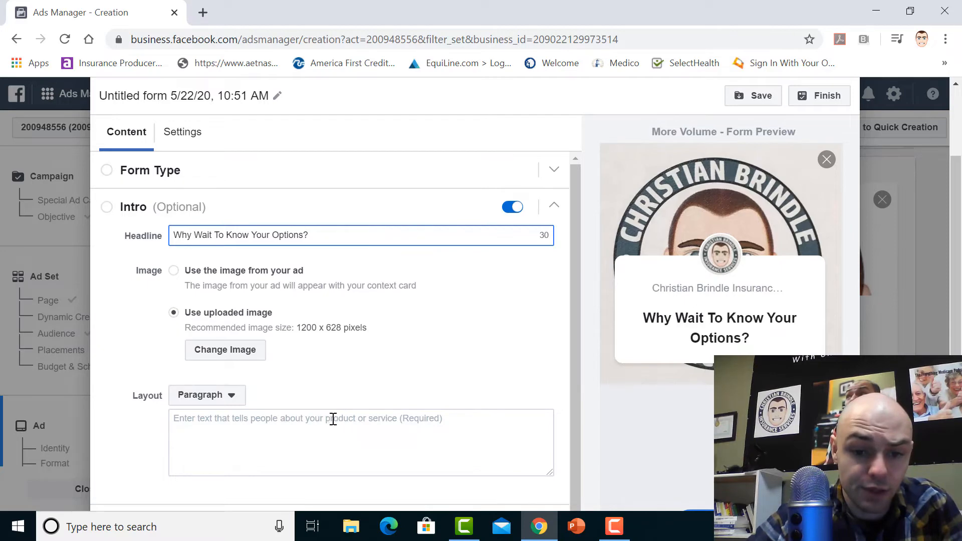
Enter the intro paragraph "We have helped many people in the area and we would love to help you too!"
{"action": "left_click", "coordinate": [312, 419]}
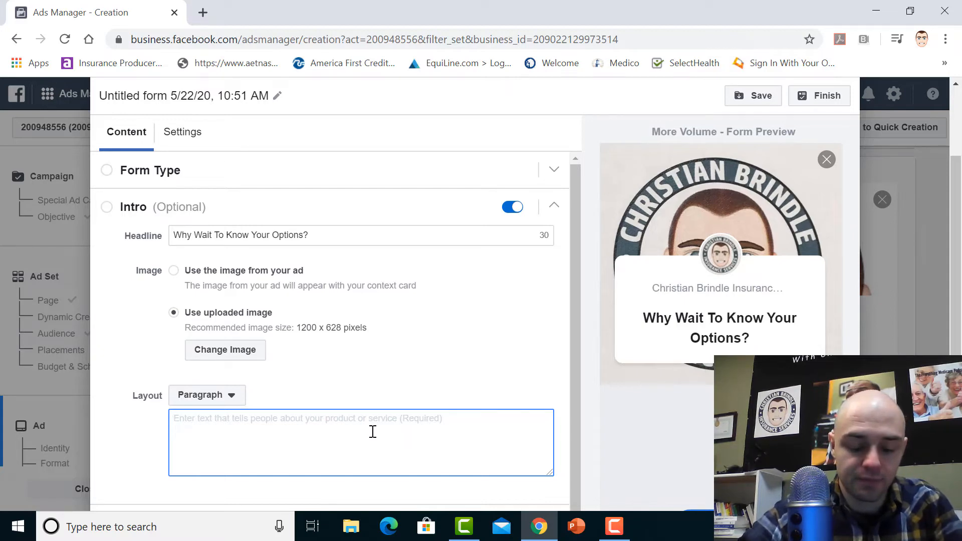
{"action": "type", "text": "We hav"}
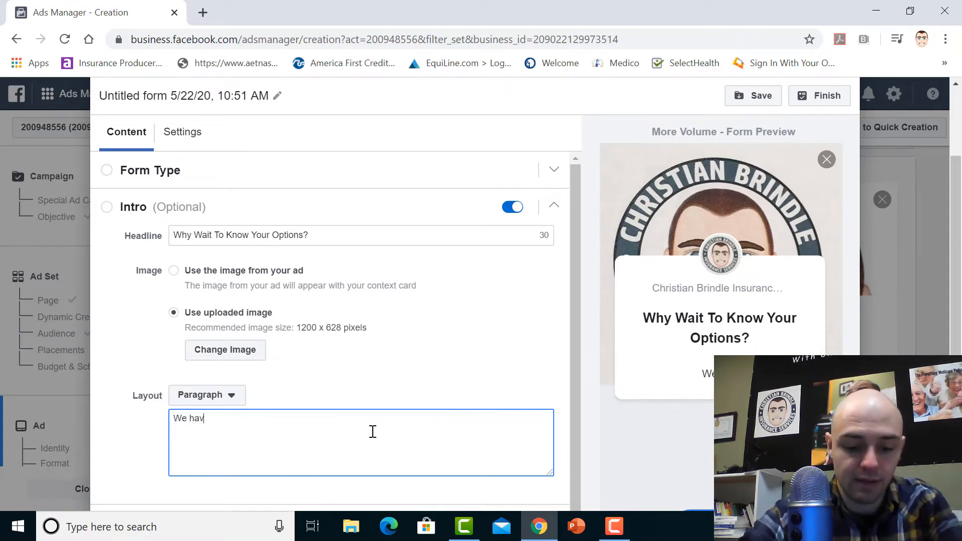
{"action": "type", "text": "e helped many "}
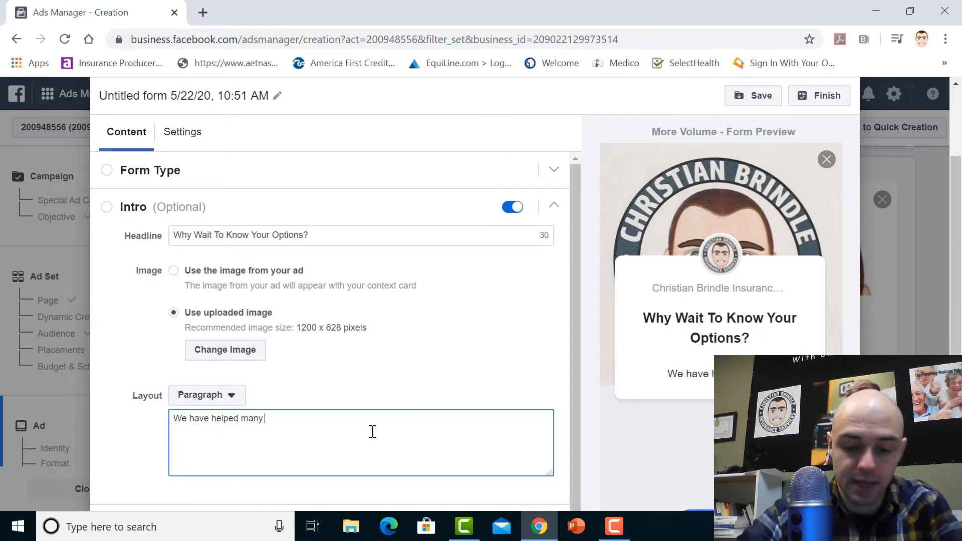
{"action": "type", "text": "people in "}
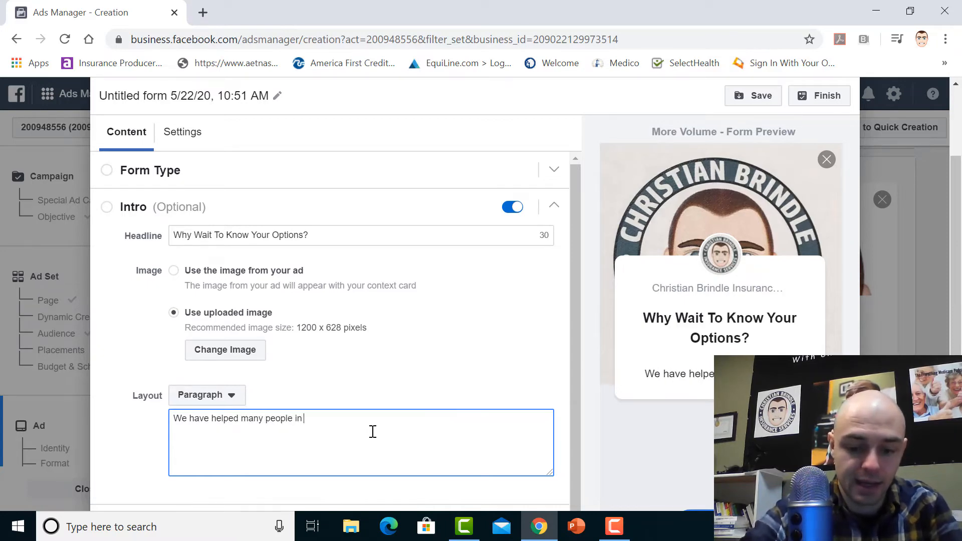
{"action": "type", "text": "th"}
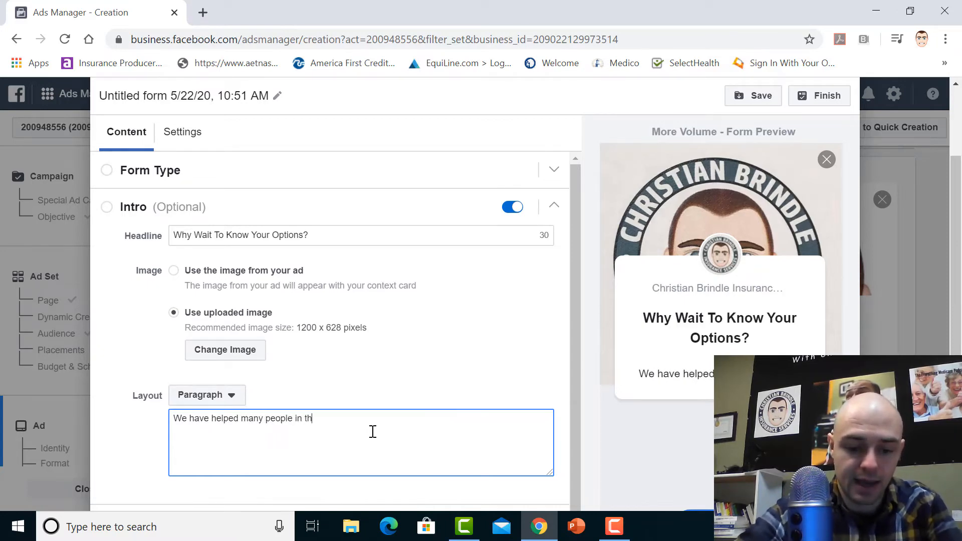
{"action": "type", "text": "e area and we wo"}
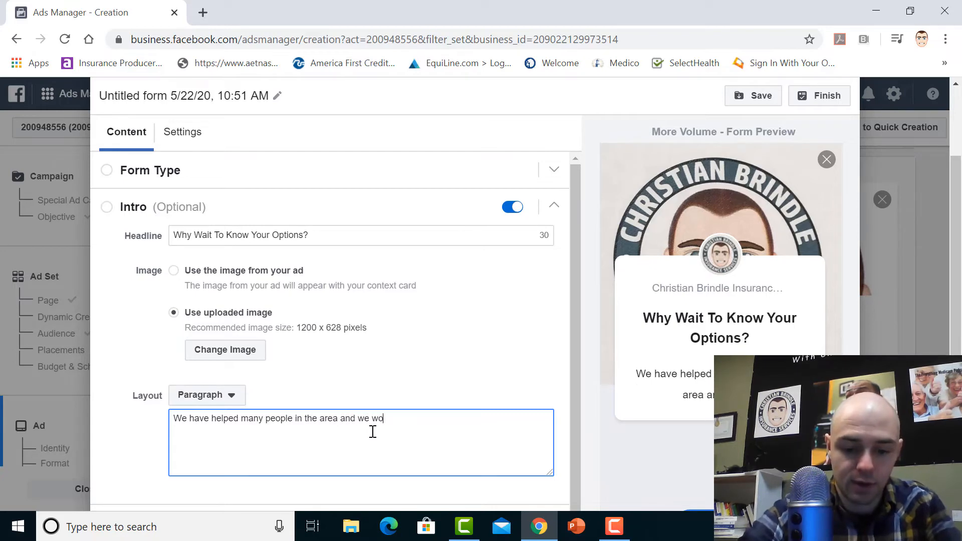
{"action": "type", "text": "uld love to hel"}
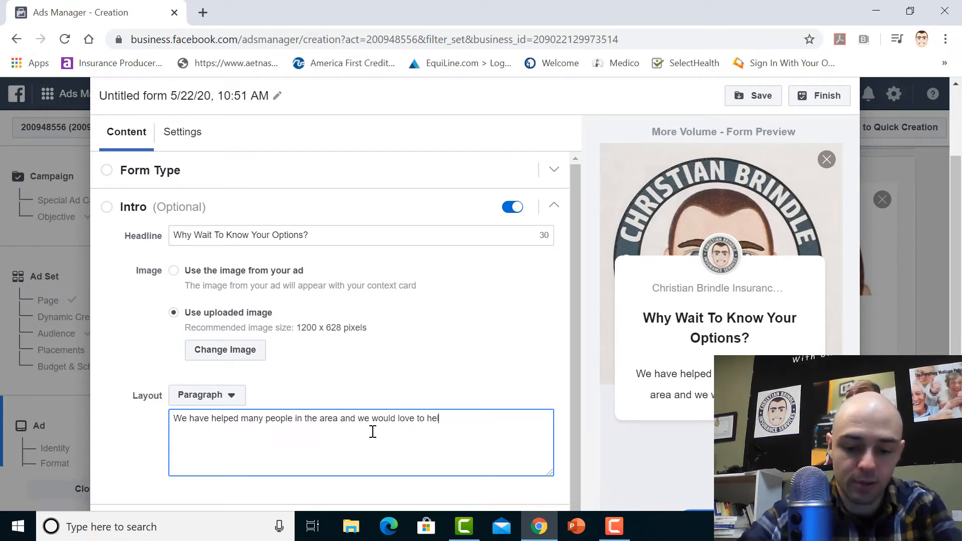
{"action": "type", "text": "p you too!"}
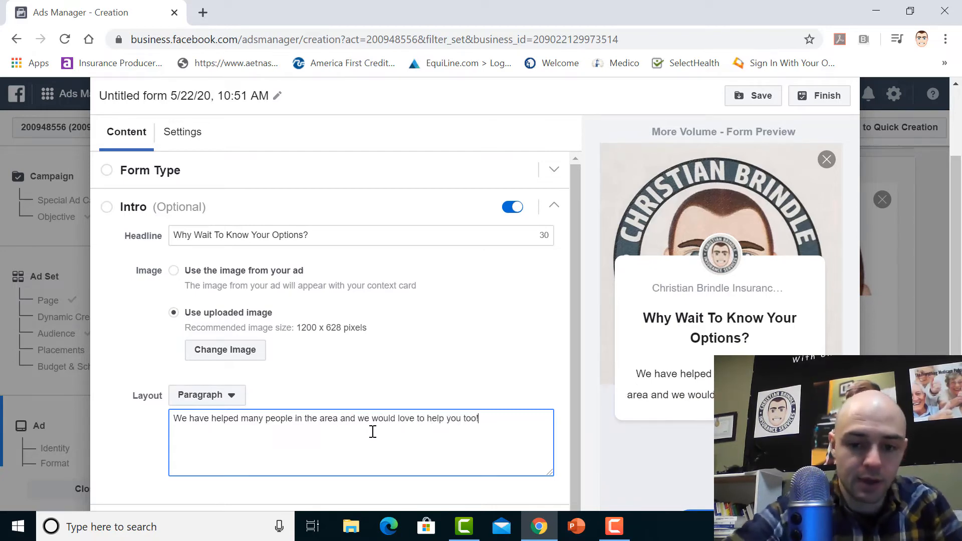
Add a multiple choice custom question titled "Gender" to the form's Questions section
{"action": "scroll", "coordinate": [572, 386], "scroll_direction": "down", "scroll_amount": 1}
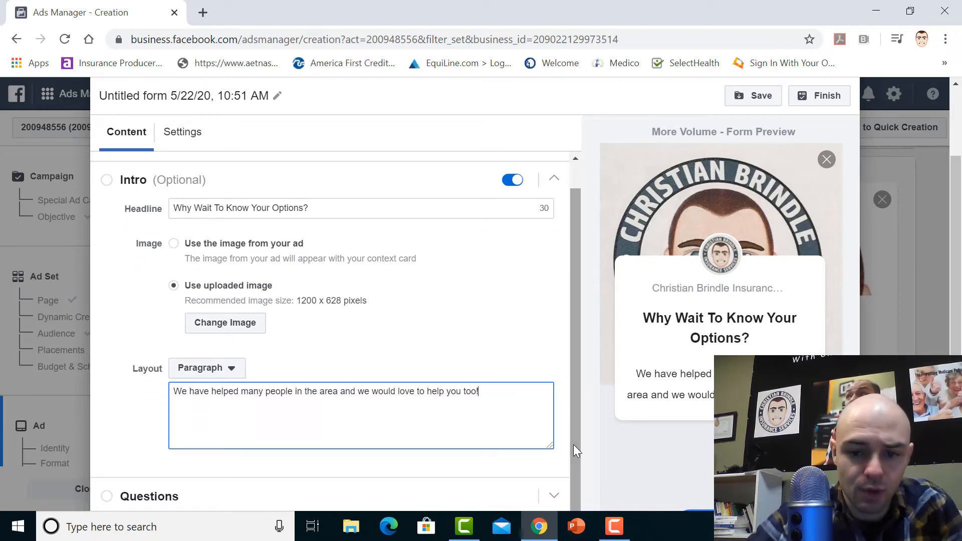
{"action": "scroll", "coordinate": [955, 313], "scroll_direction": "down", "scroll_amount": 2}
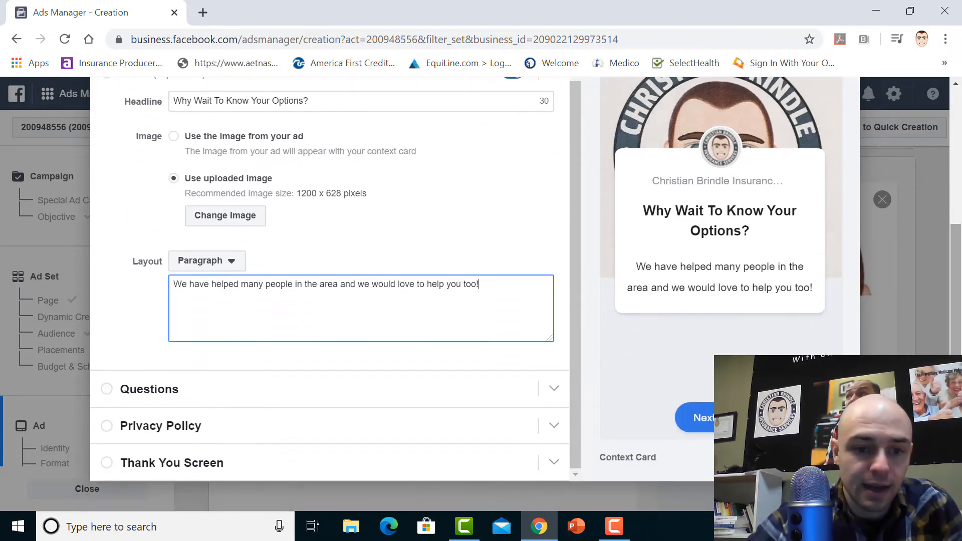
{"action": "left_click", "coordinate": [163, 393]}
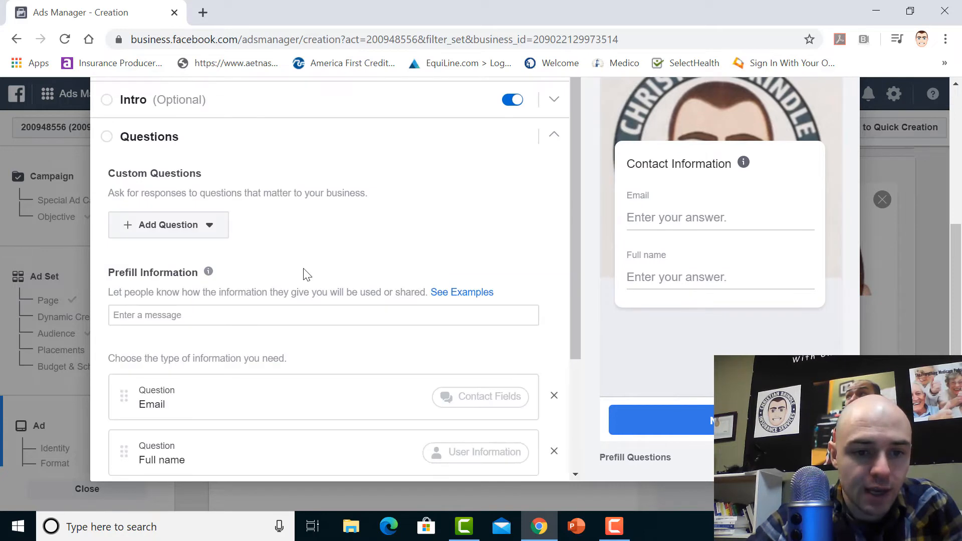
{"action": "left_click", "coordinate": [208, 225]}
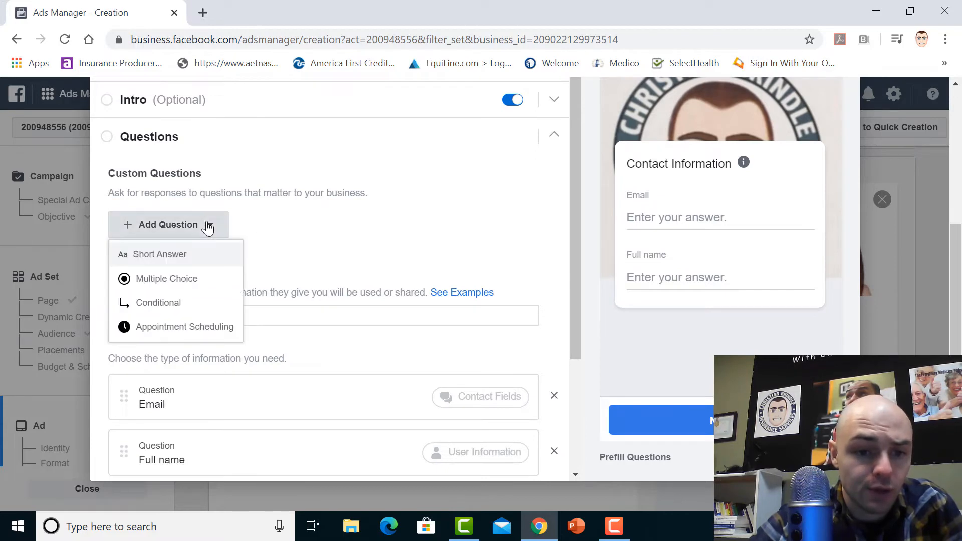
{"action": "left_click", "coordinate": [187, 283]}
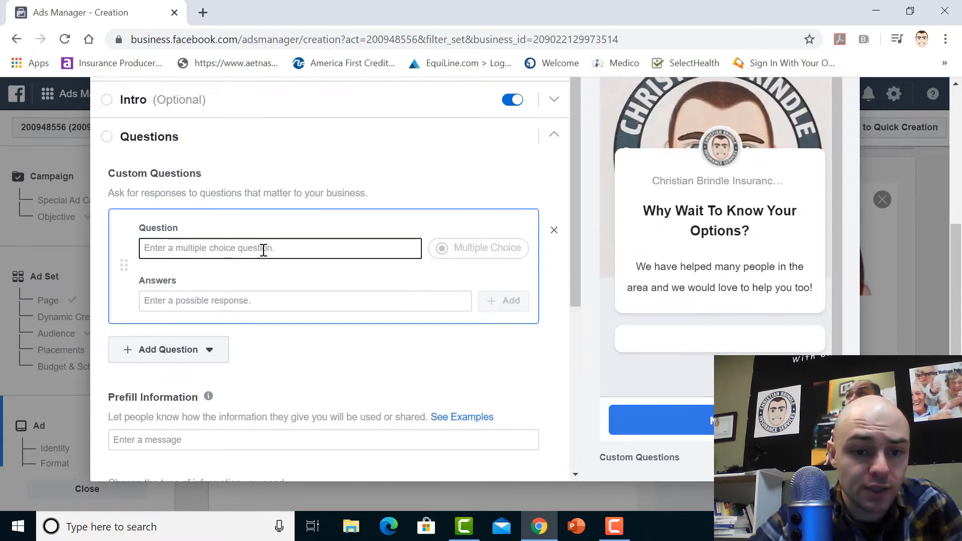
{"action": "type", "text": "Gender"}
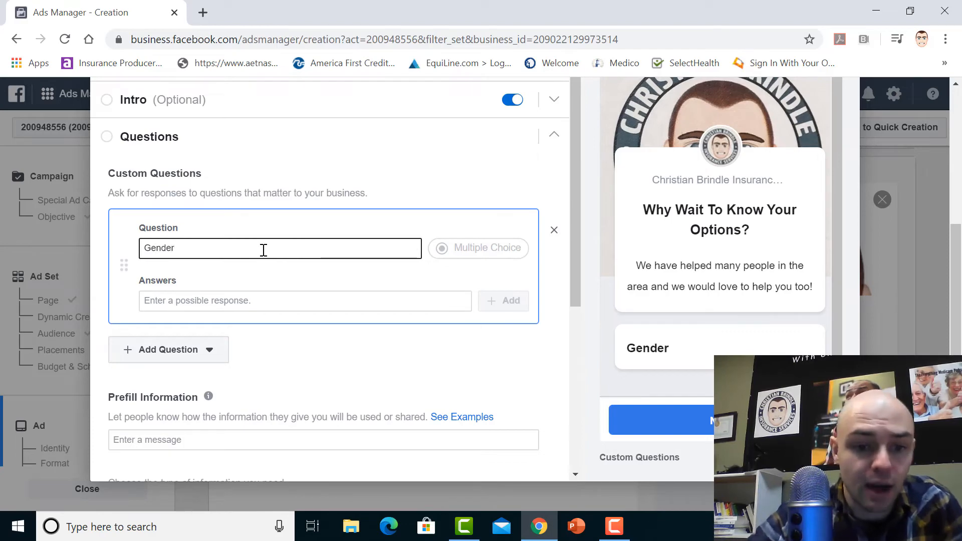
Add the answers "Male", "Female" and "Prefer Not To Say" to the Gender question
{"action": "left_click", "coordinate": [279, 301]}
{"action": "type", "text": "Male"}
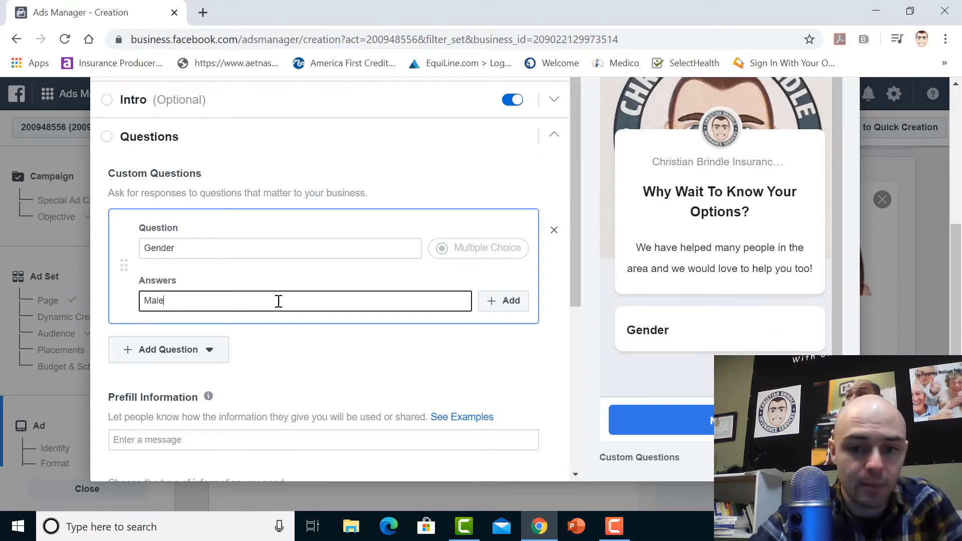
{"action": "left_click", "coordinate": [496, 301]}
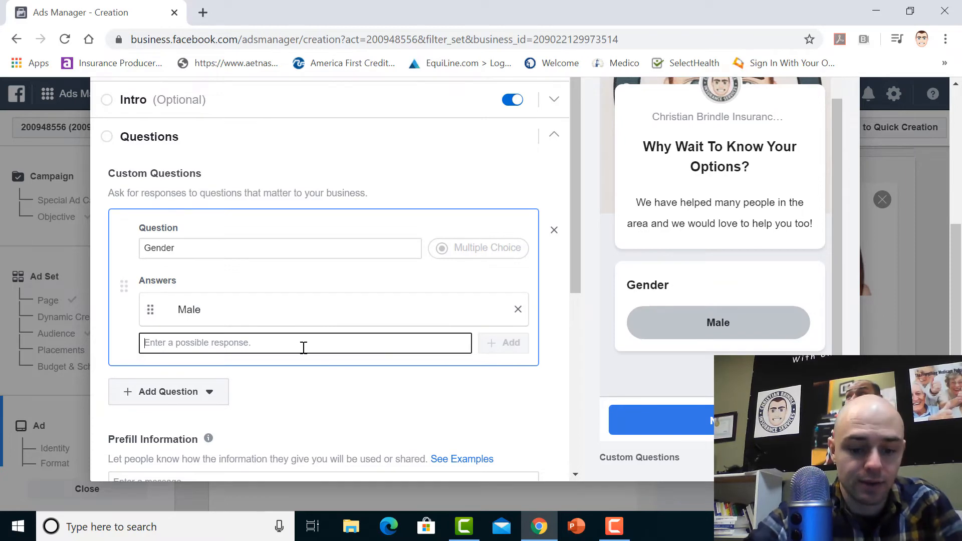
{"action": "type", "text": "Female"}
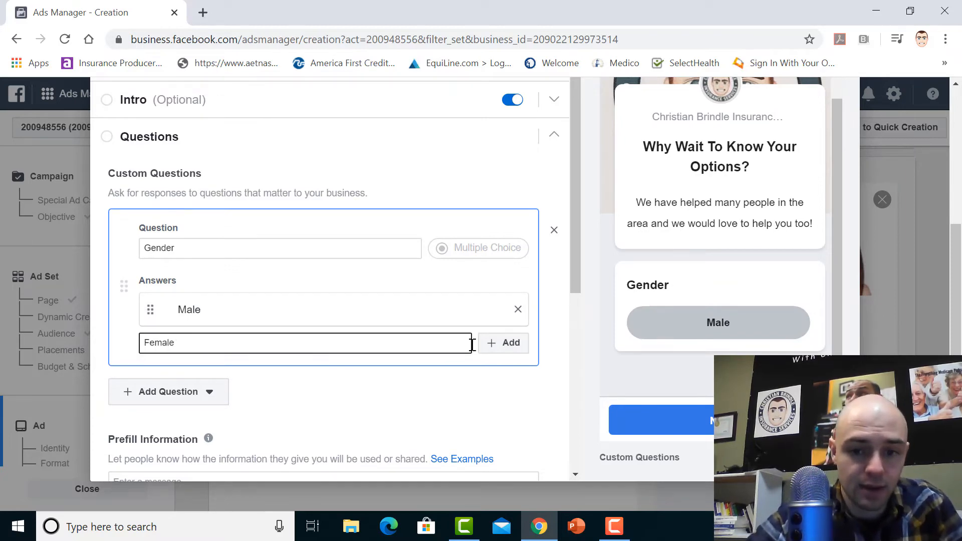
{"action": "left_click", "coordinate": [503, 343]}
{"action": "type", "text": "P"}
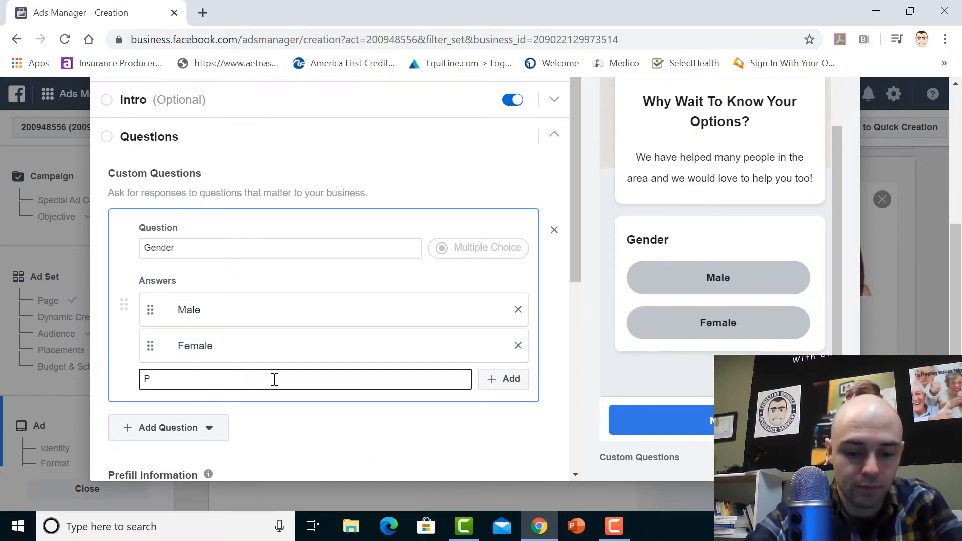
{"action": "type", "text": "refer Not"}
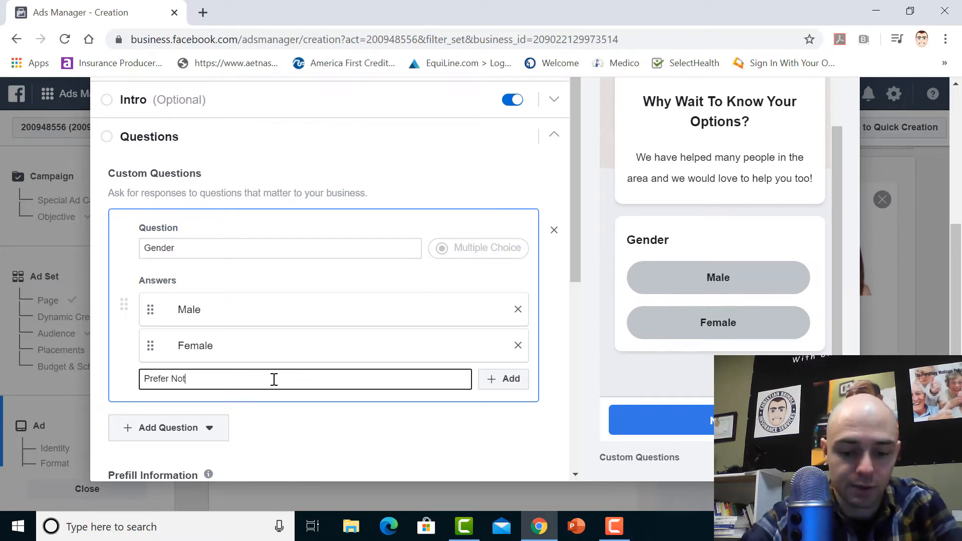
{"action": "type", "text": " To Say"}
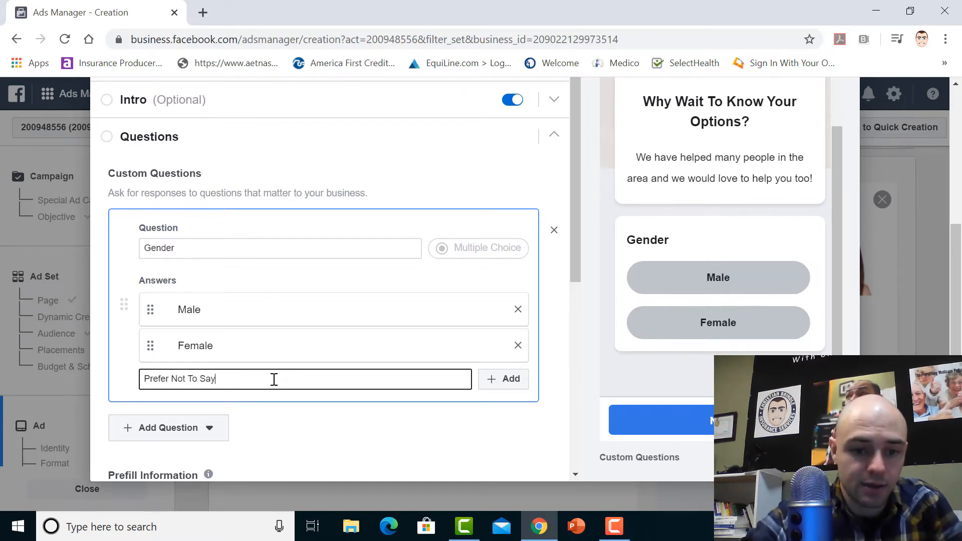
{"action": "left_click", "coordinate": [500, 379]}
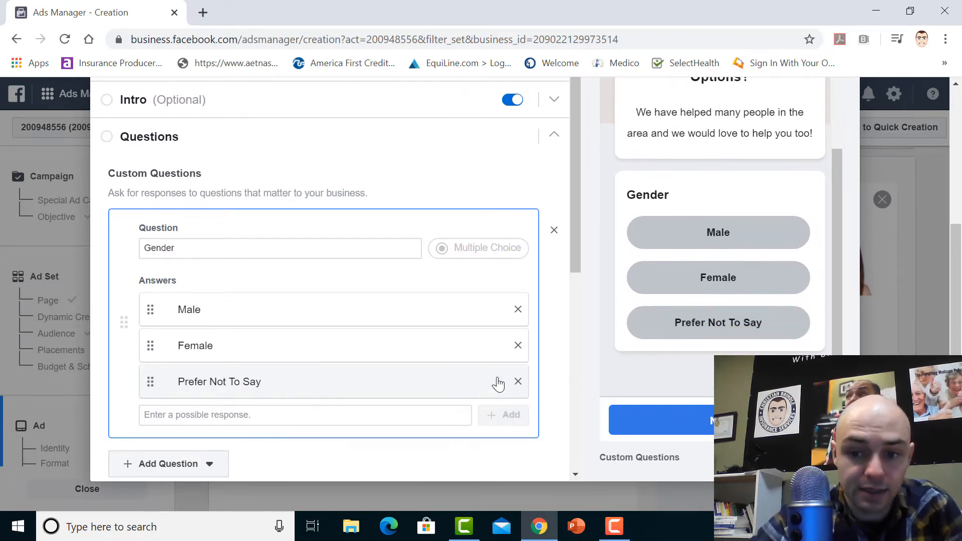
Remove the Gender custom question from the form and review the prefill information fields
{"action": "left_click", "coordinate": [554, 231]}
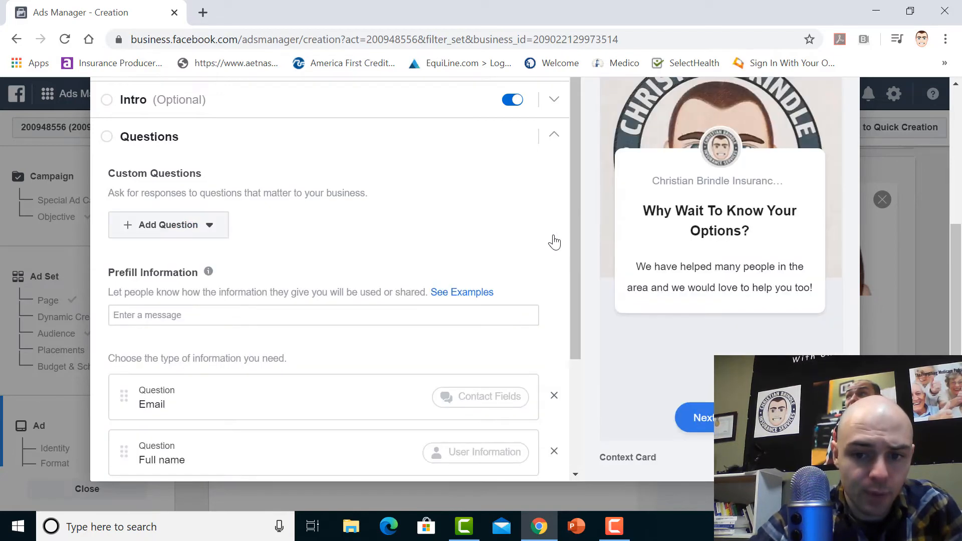
{"action": "left_click_drag", "start_coordinate": [575, 277], "coordinate": [579, 354]}
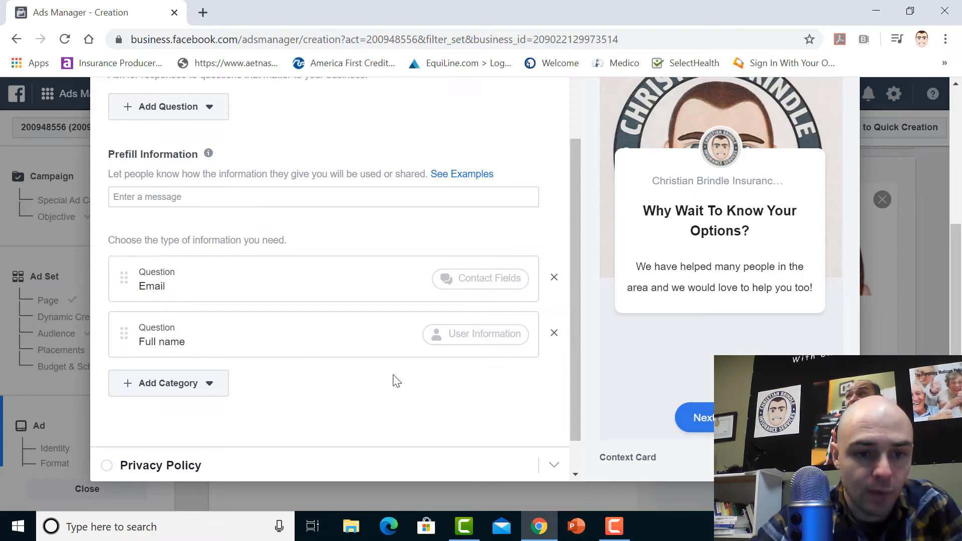
{"action": "left_click_drag", "start_coordinate": [579, 263], "coordinate": [578, 325]}
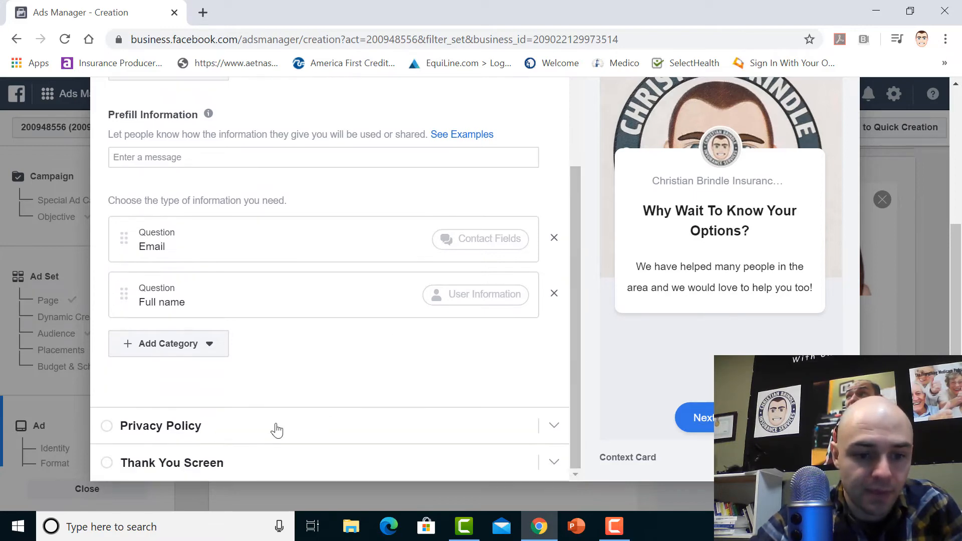
Examine the form's Privacy Policy link and disclaimer options and its Thank You Screen settings
{"action": "left_click", "coordinate": [183, 426]}
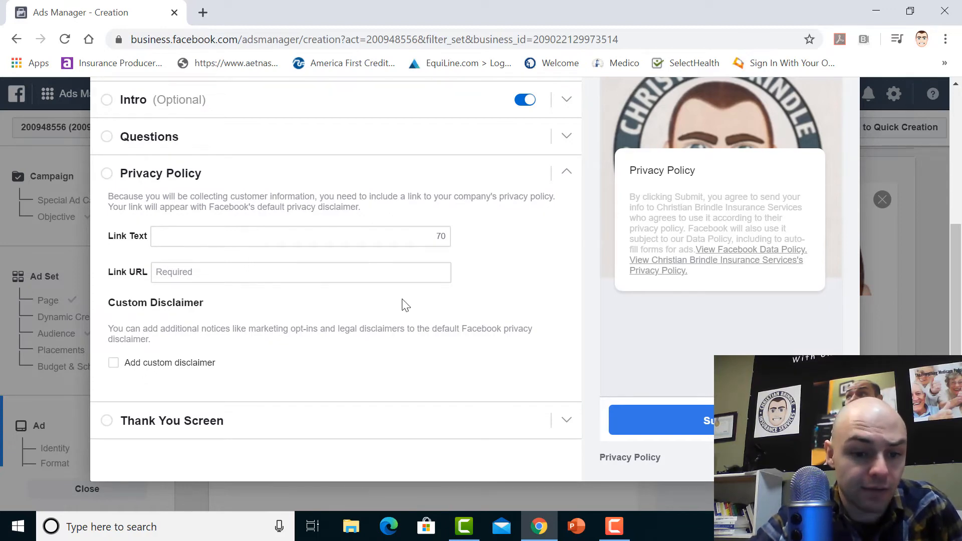
{"action": "left_click", "coordinate": [197, 424]}
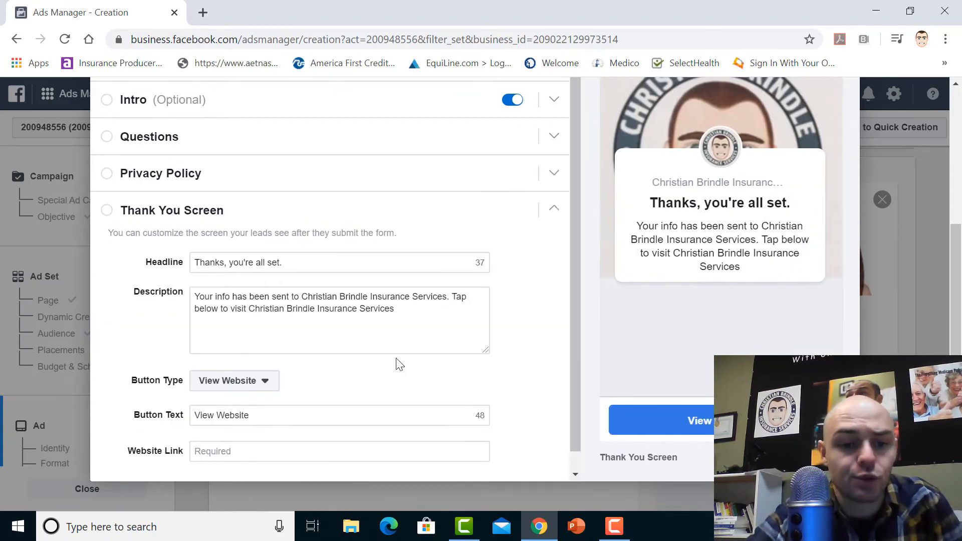
{"action": "left_click_drag", "start_coordinate": [578, 302], "coordinate": [576, 342]}
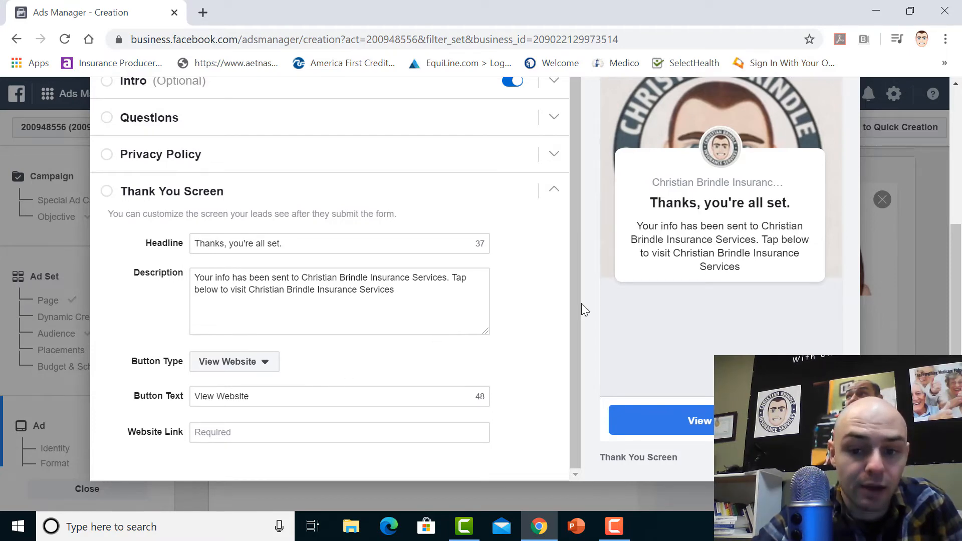
Close the new lead form without saving and discard the work in progress
{"action": "left_click_drag", "start_coordinate": [579, 350], "coordinate": [575, 258]}
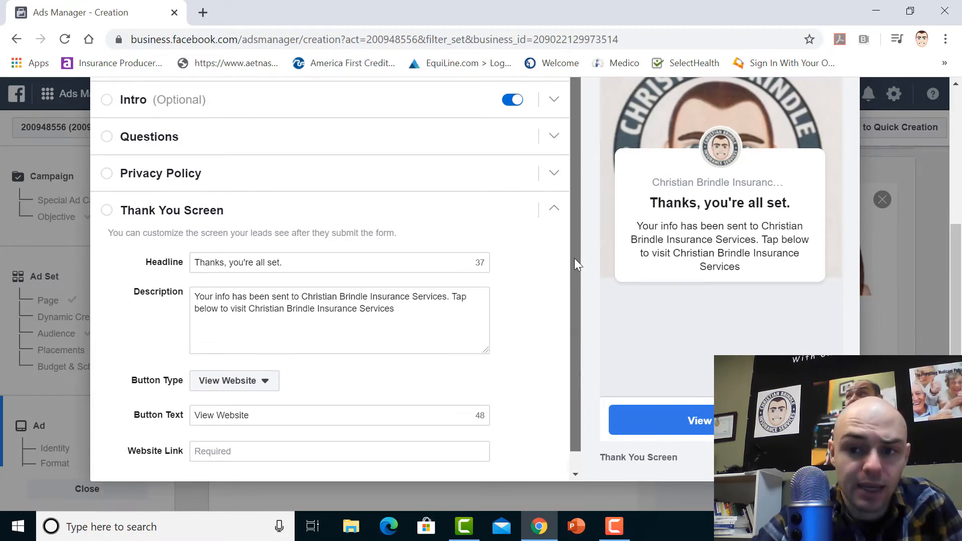
{"action": "scroll", "coordinate": [870, 187], "scroll_direction": "up", "scroll_amount": 4}
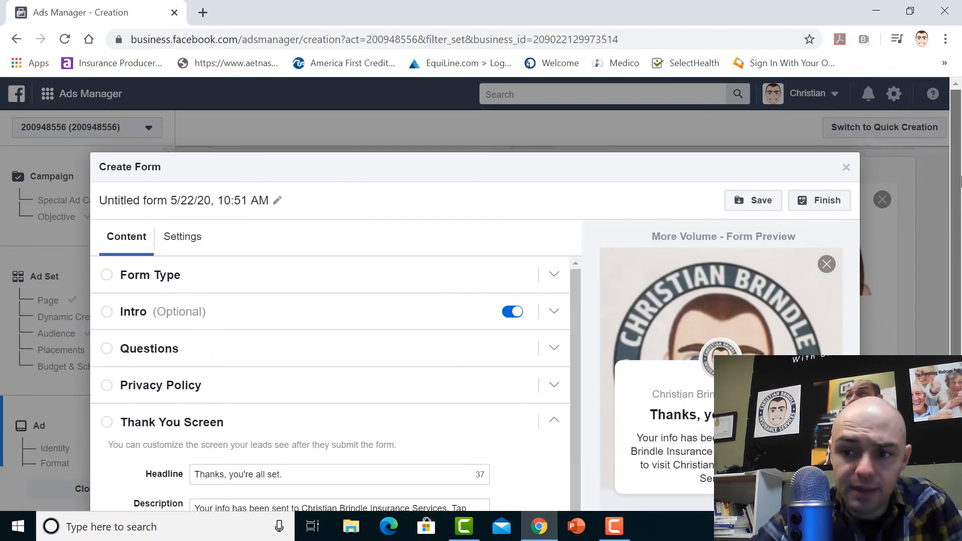
{"action": "left_click", "coordinate": [847, 169]}
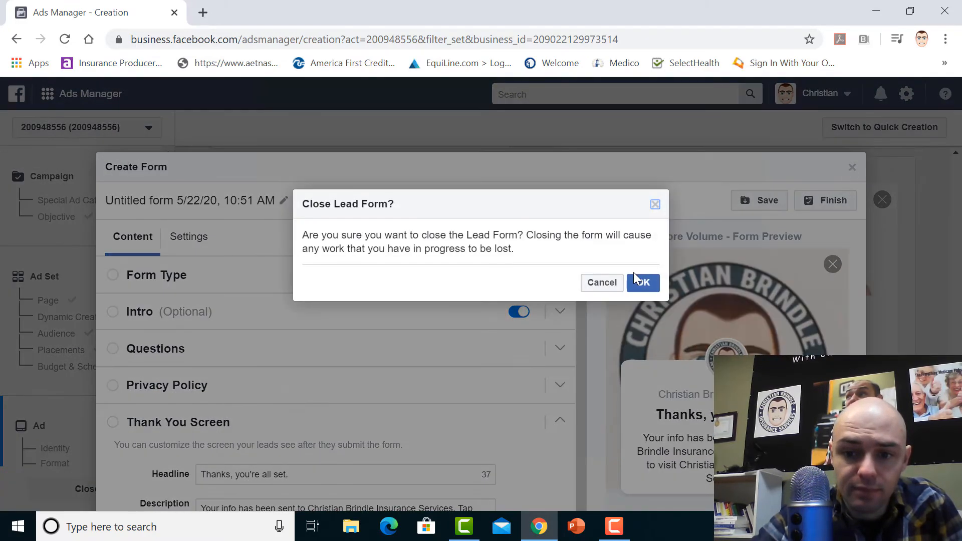
{"action": "left_click", "coordinate": [642, 282]}
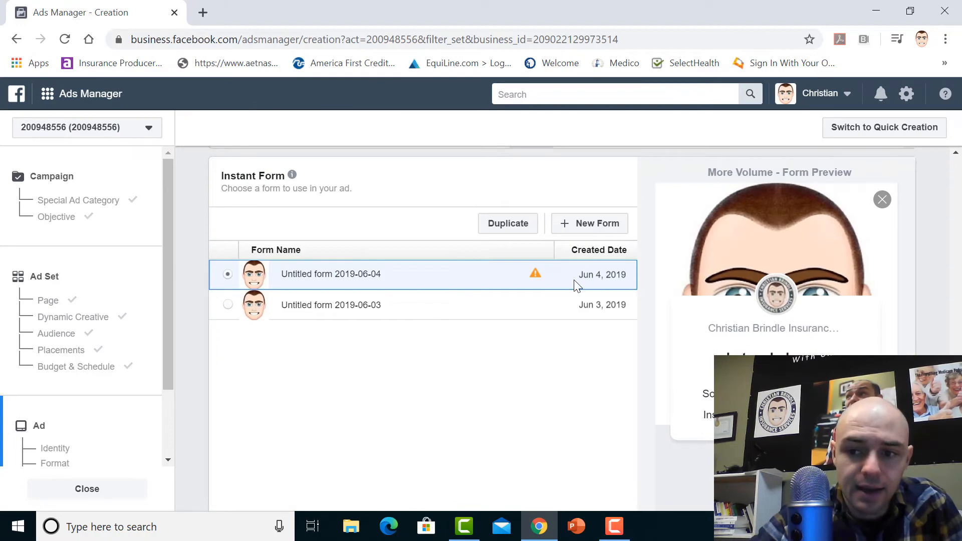
Review the ad's tracking options and the word "Medicare" in the primary text of the ad preview
{"action": "scroll", "coordinate": [423, 326], "scroll_direction": "down", "scroll_amount": 10}
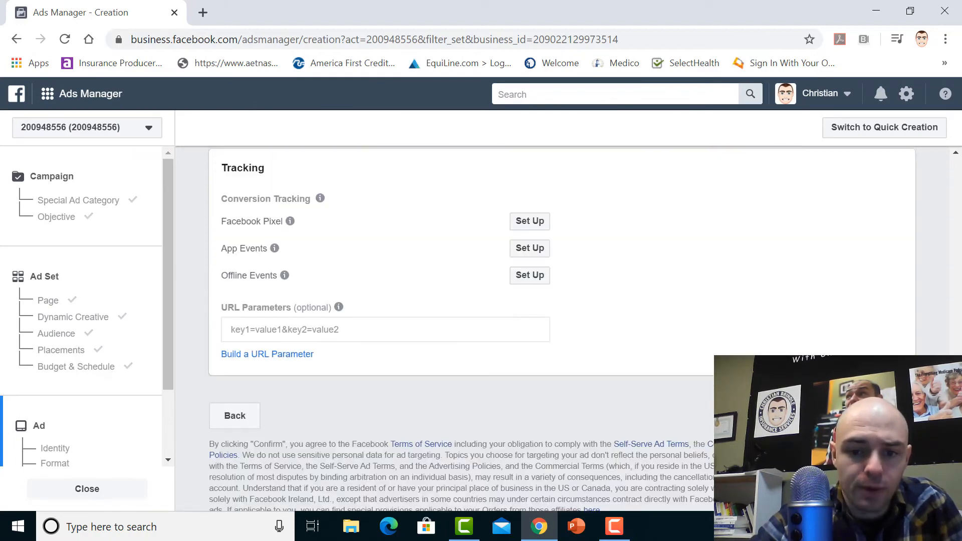
{"action": "scroll", "coordinate": [424, 326], "scroll_direction": "up", "scroll_amount": 5}
{"action": "scroll", "coordinate": [958, 345], "scroll_direction": "up", "scroll_amount": 10}
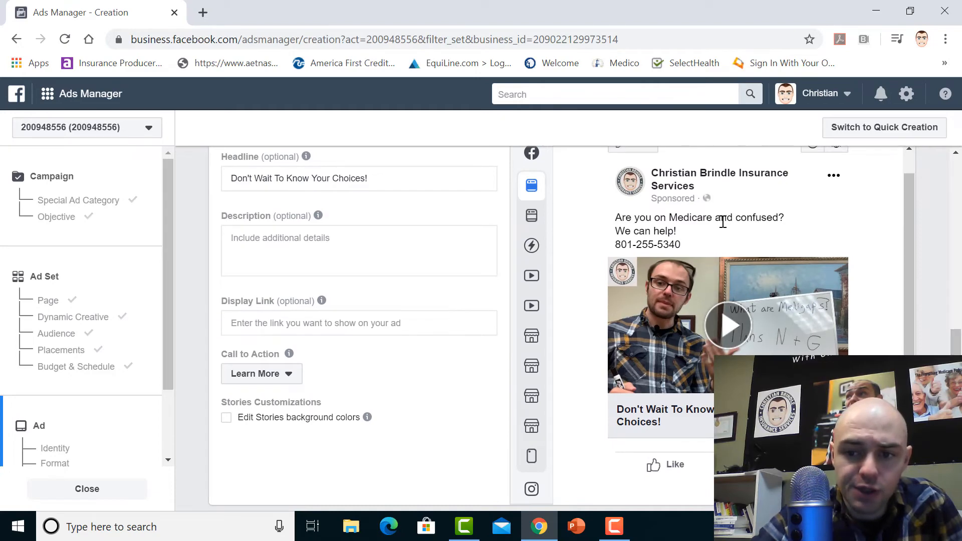
{"action": "left_click_drag", "start_coordinate": [711, 217], "coordinate": [678, 222]}
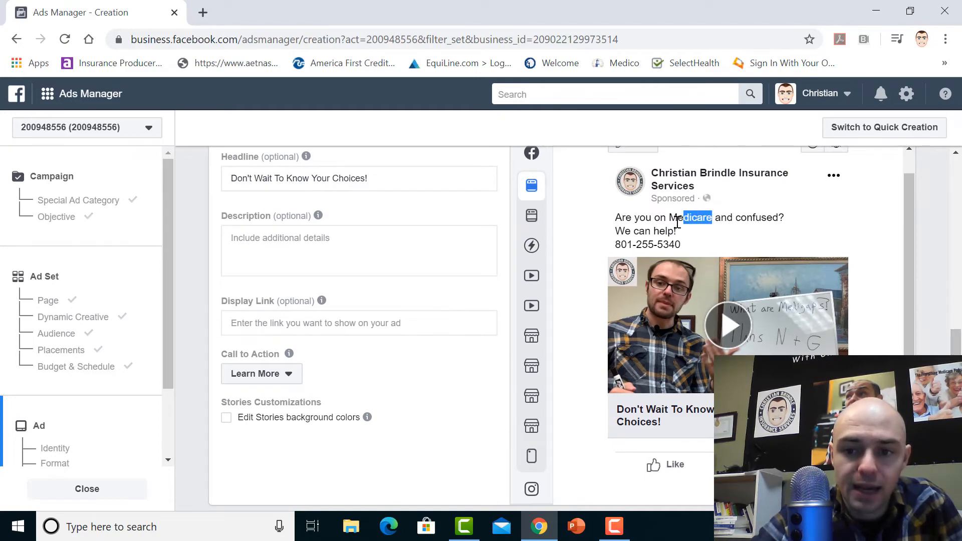
{"action": "left_click", "coordinate": [836, 229]}
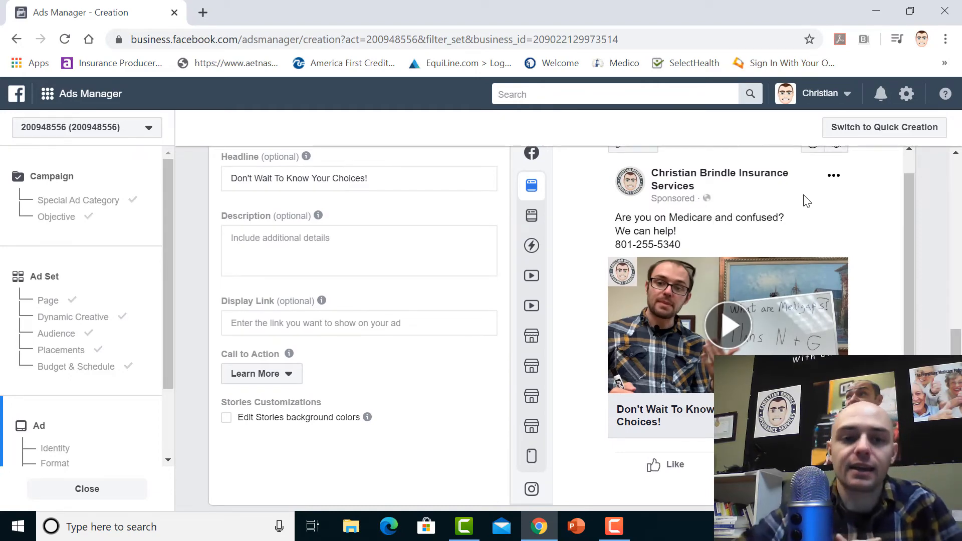
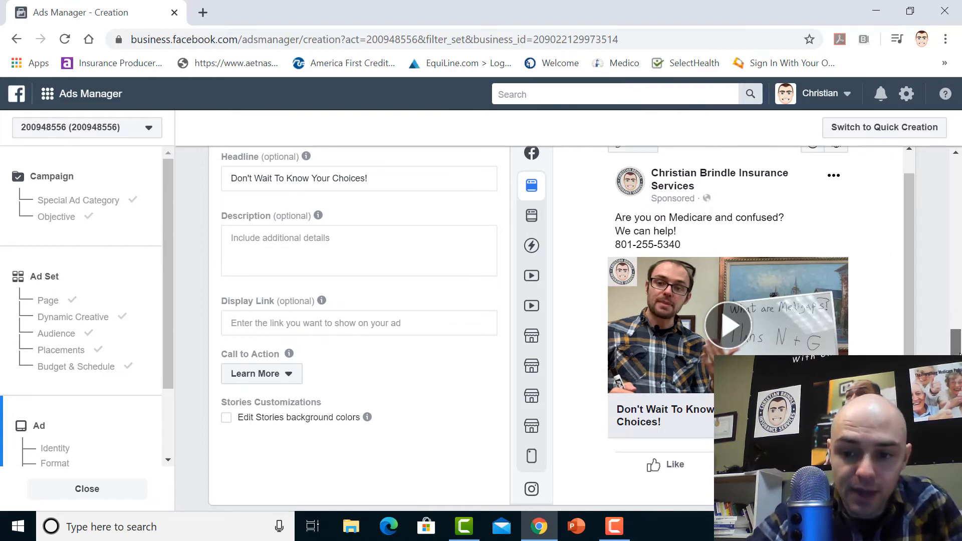
Leave the unfinished lead generation campaign without saving its changes and go to the Ads Manager campaign list
{"action": "scroll", "coordinate": [956, 344], "scroll_direction": "down", "scroll_amount": 15}
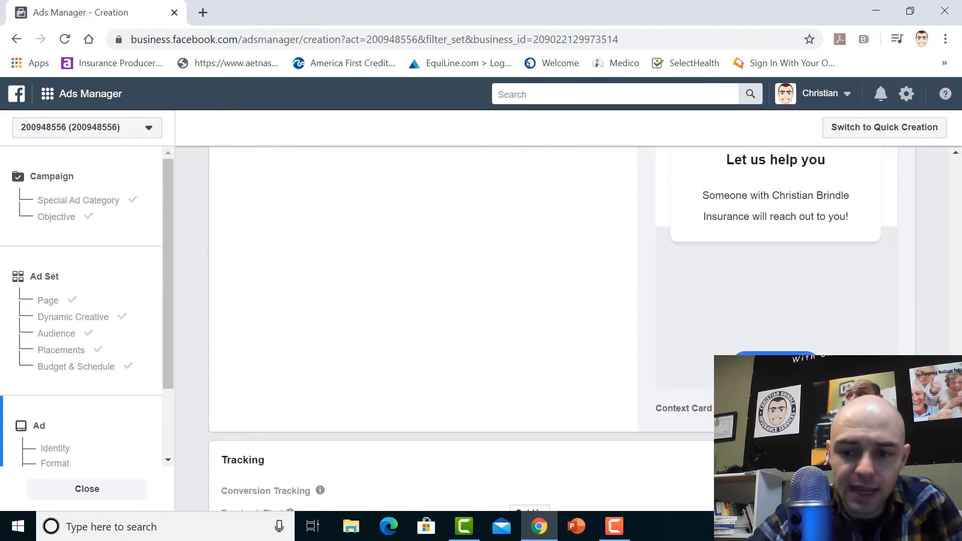
{"action": "scroll", "coordinate": [562, 328], "scroll_direction": "up", "scroll_amount": 10}
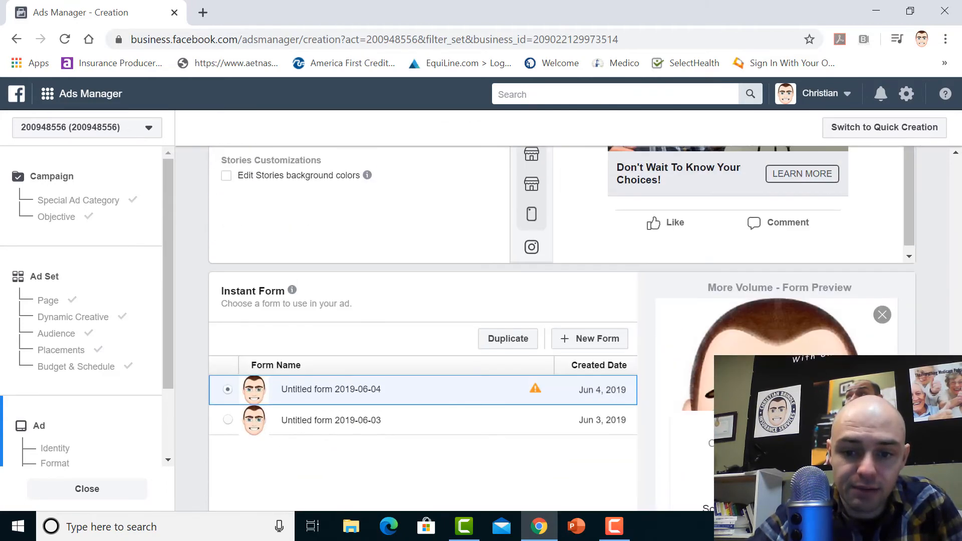
{"action": "scroll", "coordinate": [563, 327], "scroll_direction": "up", "scroll_amount": 1}
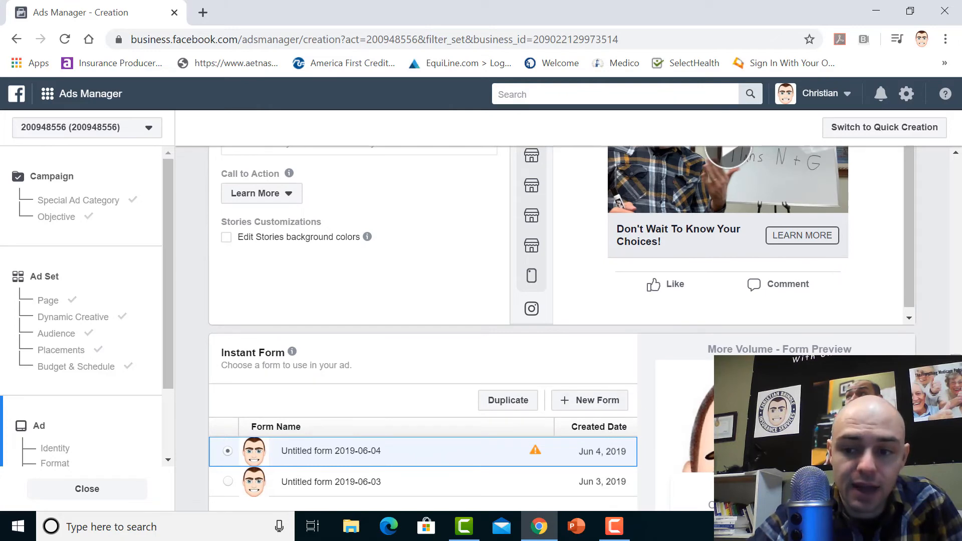
{"action": "scroll", "coordinate": [826, 309], "scroll_direction": "up", "scroll_amount": 3}
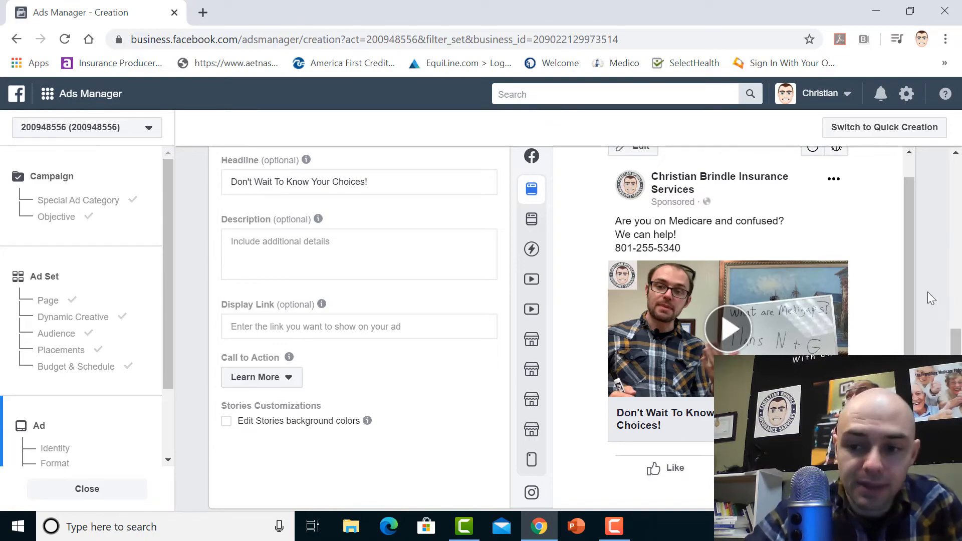
{"action": "left_click_drag", "start_coordinate": [956, 368], "coordinate": [956, 161]}
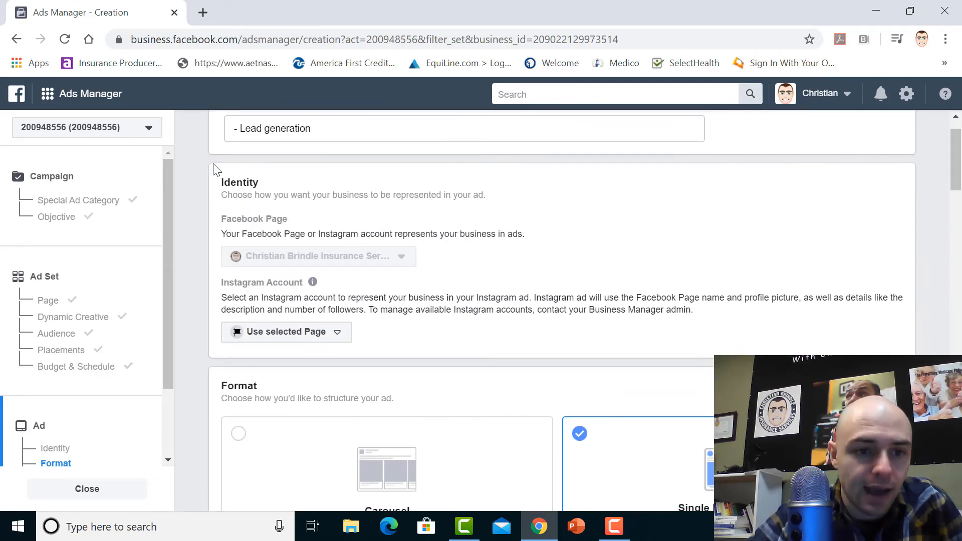
{"action": "left_click", "coordinate": [47, 98]}
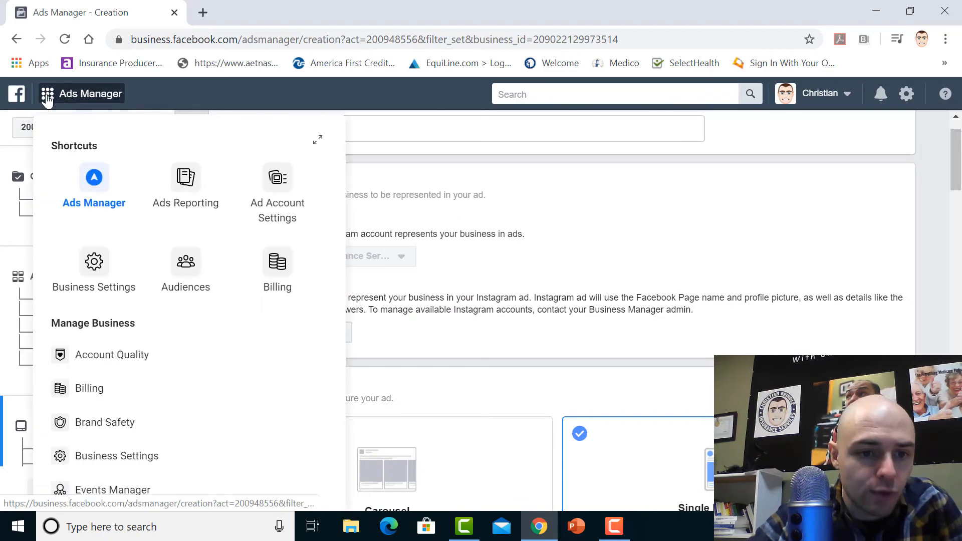
{"action": "left_click", "coordinate": [94, 180]}
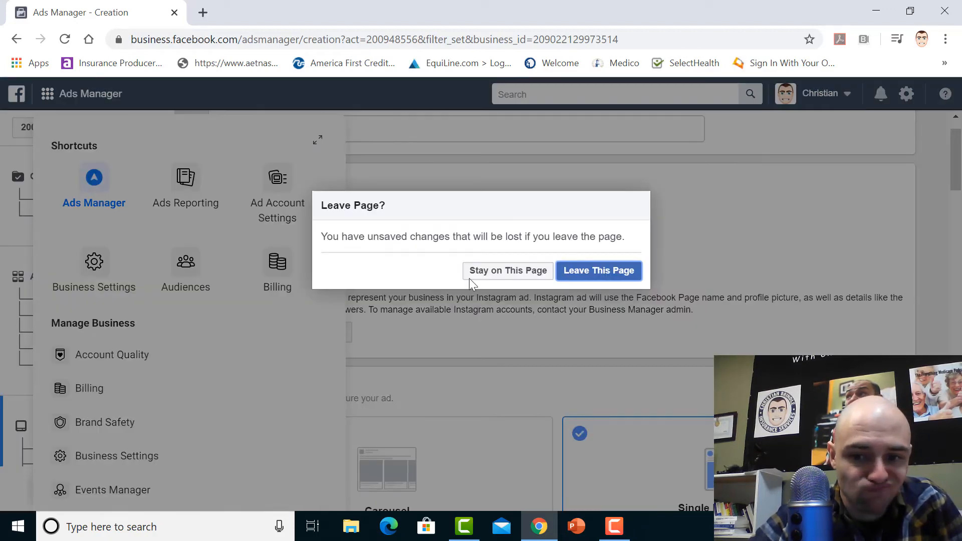
{"action": "left_click", "coordinate": [606, 274]}
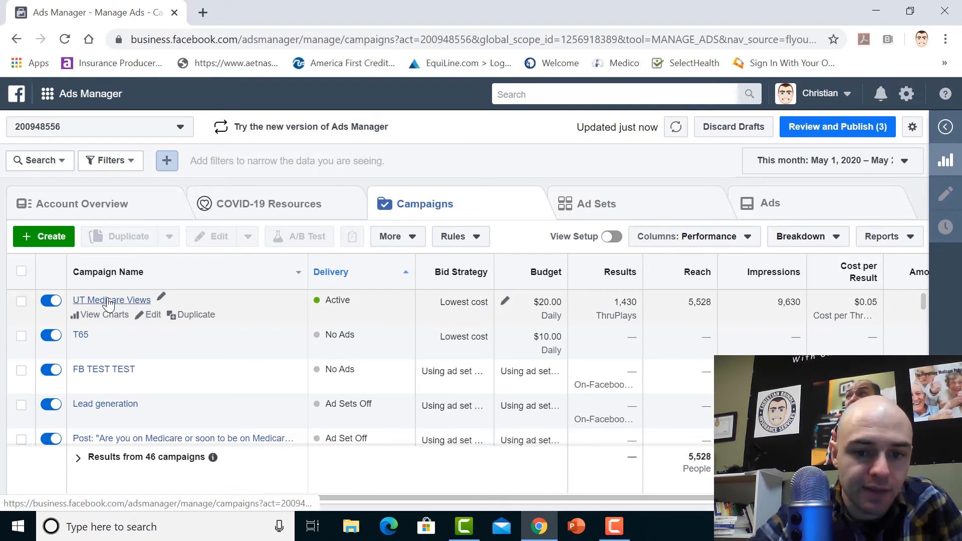
Open the UT Medicare Views campaign and look over its US - 18+ ad set settings, closing the editor when done
{"action": "left_click", "coordinate": [108, 301]}
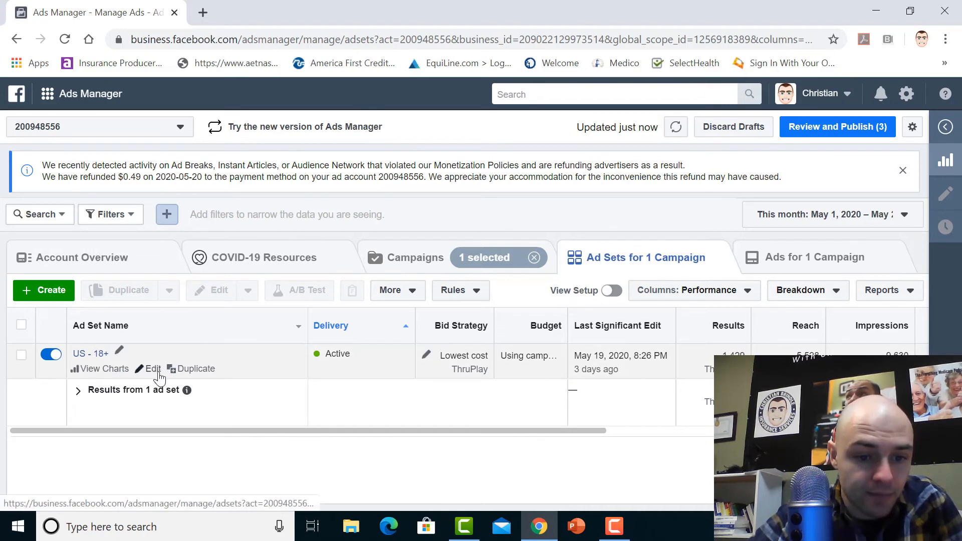
{"action": "left_click", "coordinate": [152, 369]}
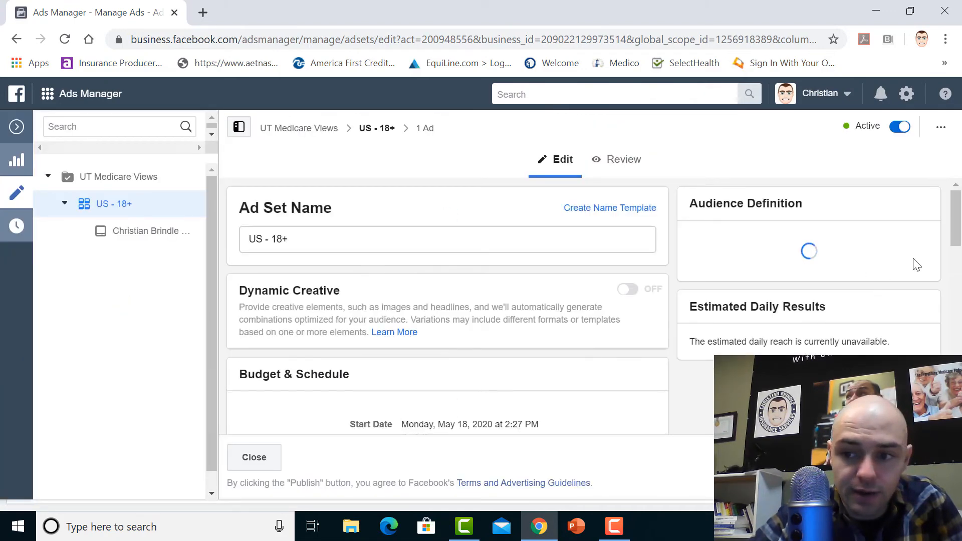
{"action": "left_click_drag", "start_coordinate": [958, 213], "coordinate": [960, 191]}
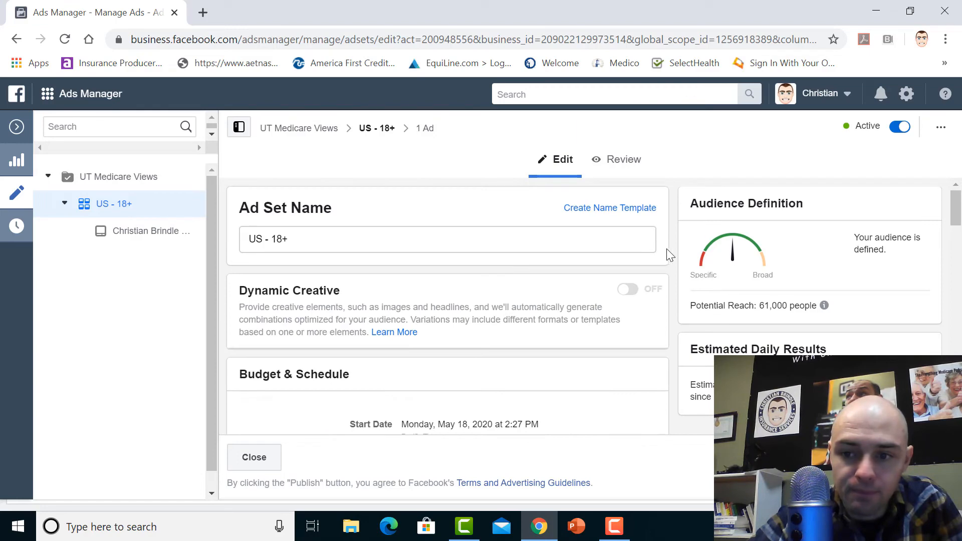
{"action": "left_click", "coordinate": [256, 457]}
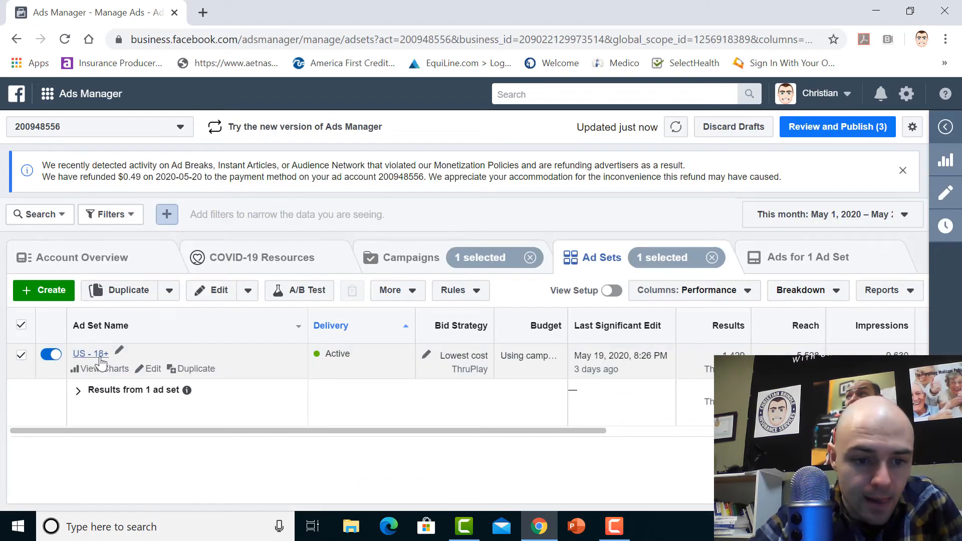
Reopen the US - 18+ ad set, examine its detailed targeting section, and close the editor without changes
{"action": "left_click", "coordinate": [152, 371]}
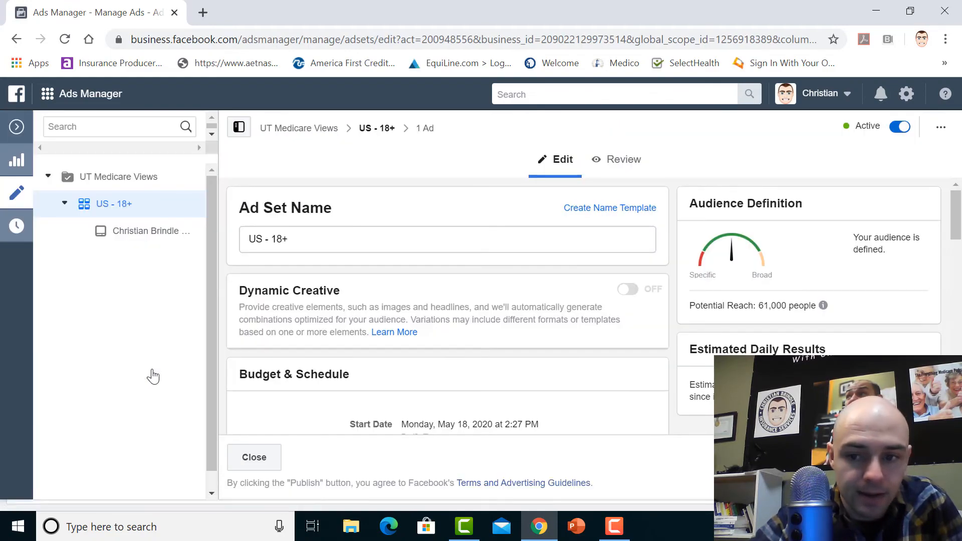
{"action": "left_click_drag", "start_coordinate": [956, 212], "coordinate": [956, 407]}
{"action": "scroll", "coordinate": [662, 257], "scroll_direction": "up", "scroll_amount": 15}
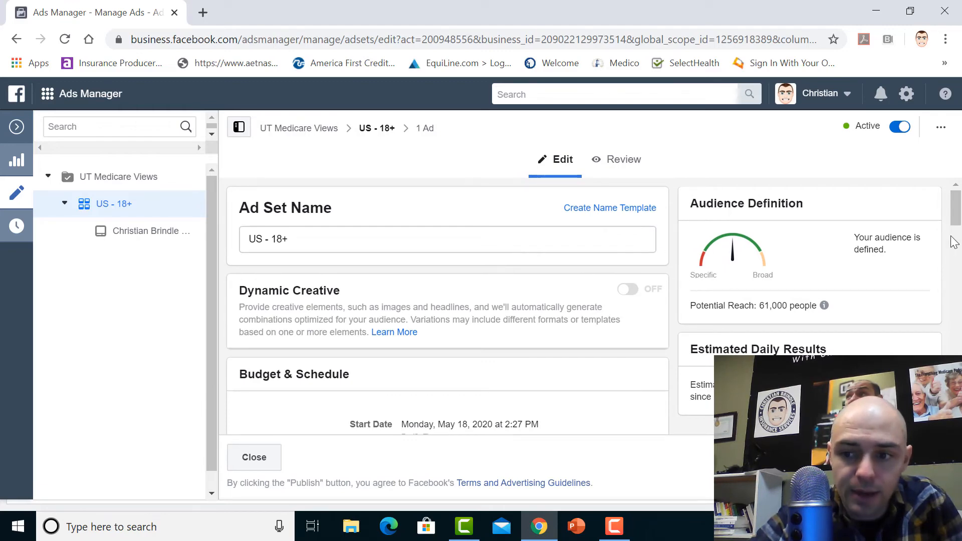
{"action": "left_click_drag", "start_coordinate": [961, 215], "coordinate": [961, 333]}
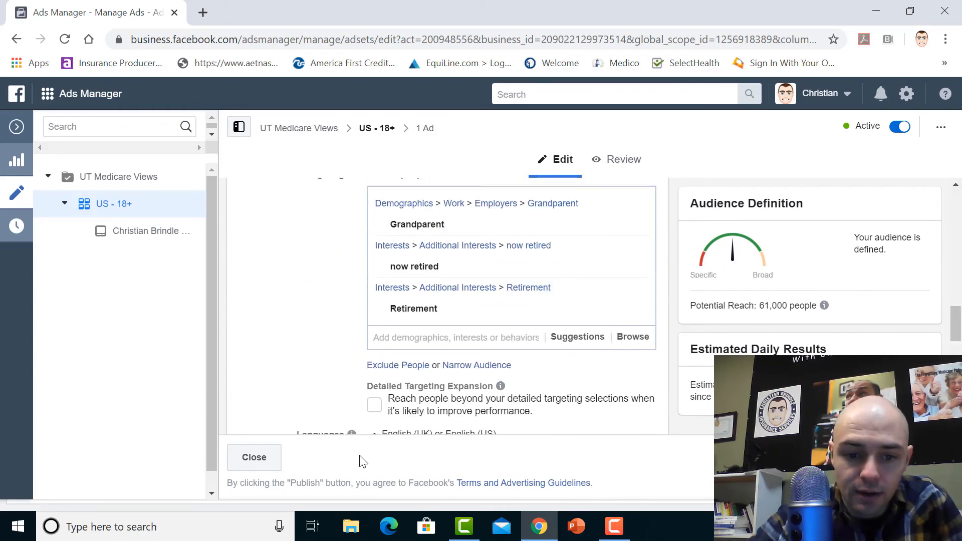
{"action": "left_click", "coordinate": [257, 467]}
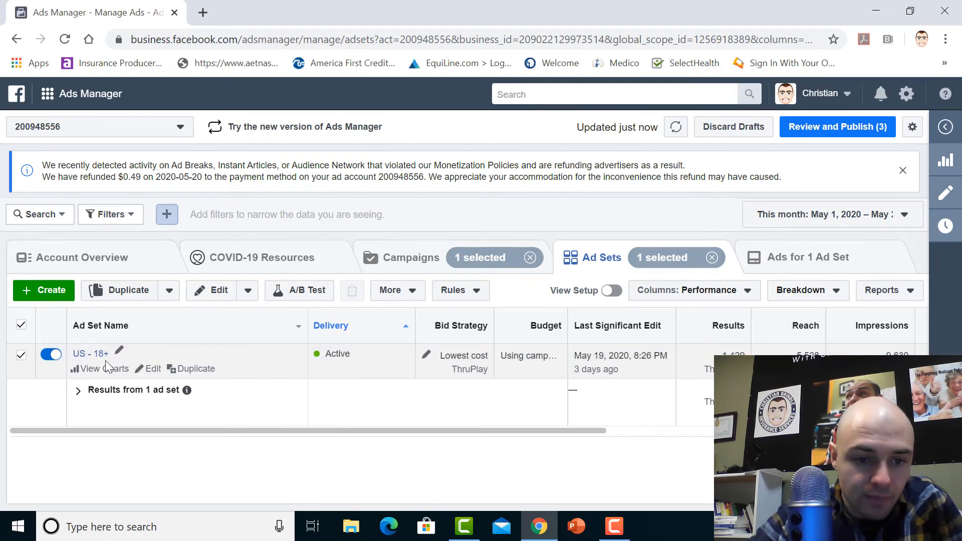
Examine the US - 18+ ad set's budget and schedule section and its review summary of dates, location and age
{"action": "left_click", "coordinate": [153, 369]}
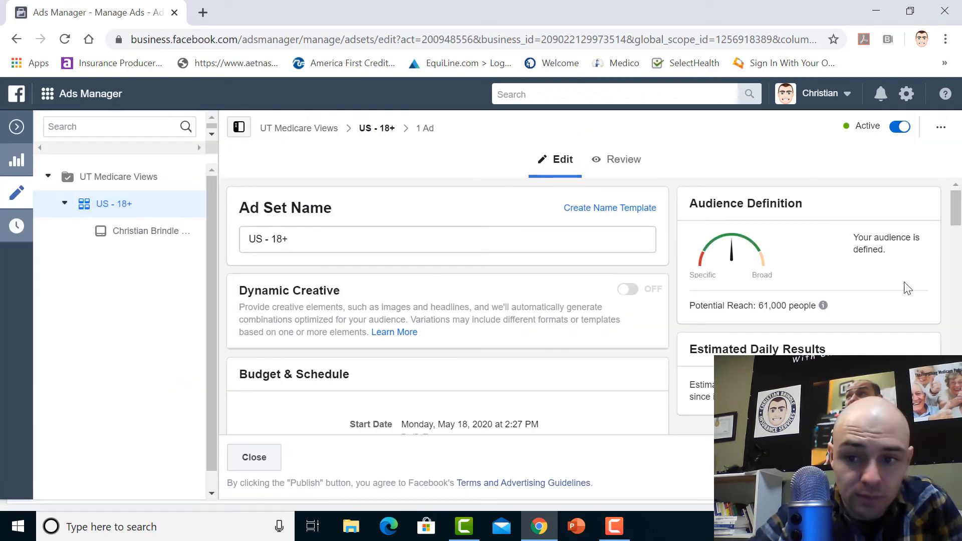
{"action": "mouse_move", "coordinate": [960, 223]}
{"action": "left_mouse_down"}
{"action": "mouse_move", "coordinate": [960, 401]}
{"action": "mouse_move", "coordinate": [959, 224]}
{"action": "left_mouse_up"}
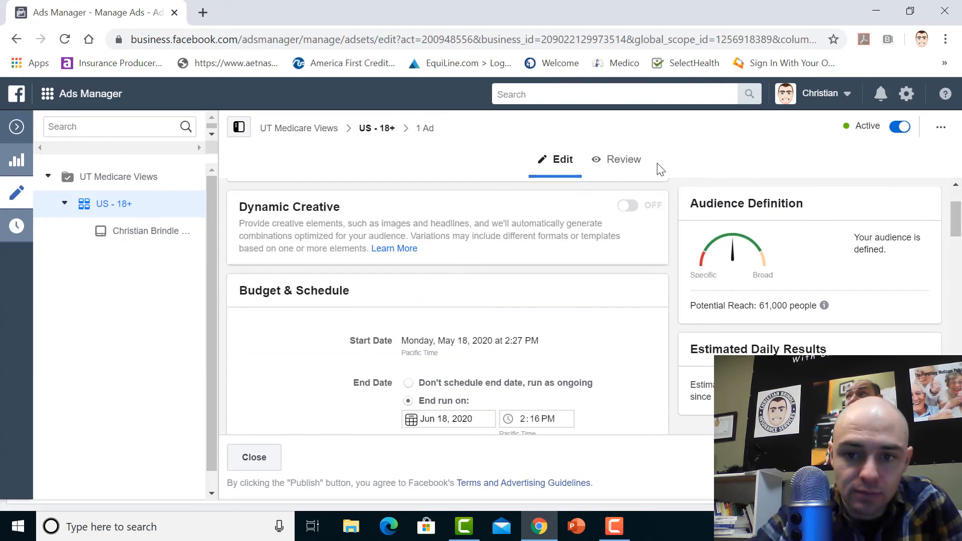
{"action": "left_click", "coordinate": [623, 160]}
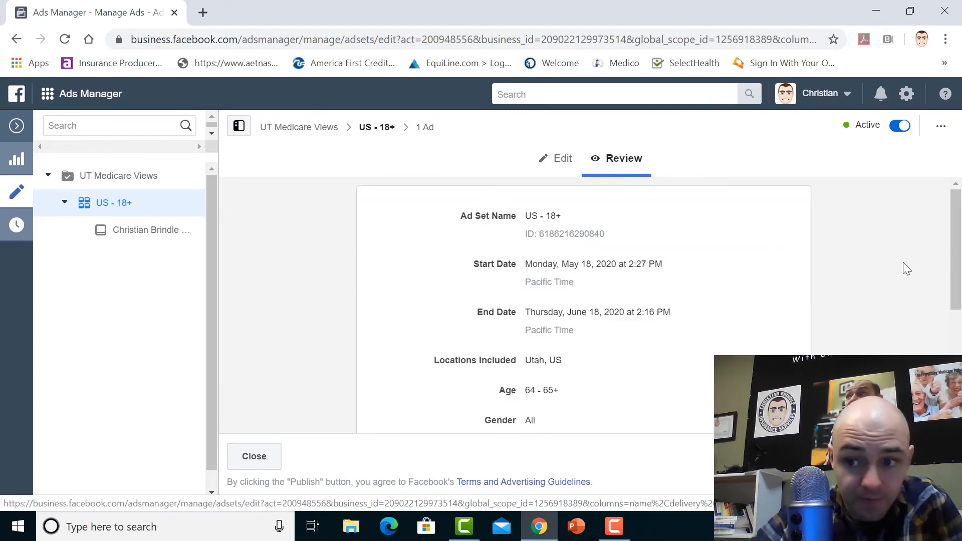
{"action": "mouse_move", "coordinate": [960, 245]}
{"action": "left_mouse_down"}
{"action": "mouse_move", "coordinate": [959, 361]}
{"action": "mouse_move", "coordinate": [960, 253]}
{"action": "left_mouse_up"}
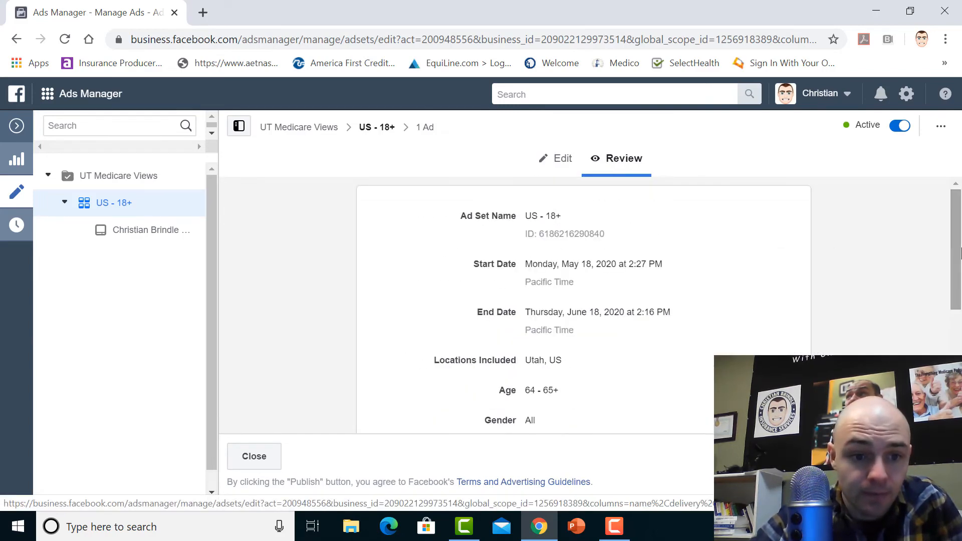
Open the video views ad inside the US - 18+ ad set and examine its Mobile News Feed preview
{"action": "left_click", "coordinate": [145, 234]}
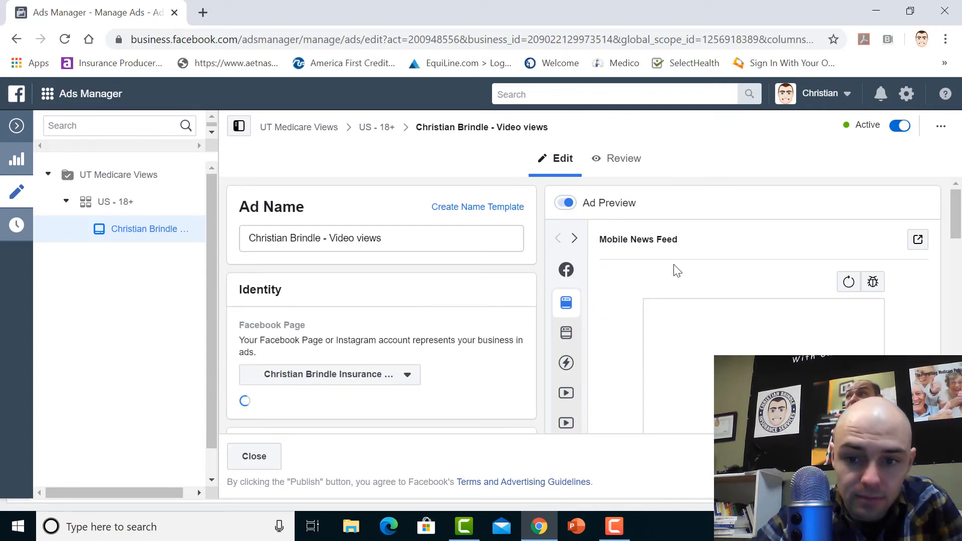
{"action": "left_click_drag", "start_coordinate": [958, 226], "coordinate": [960, 235]}
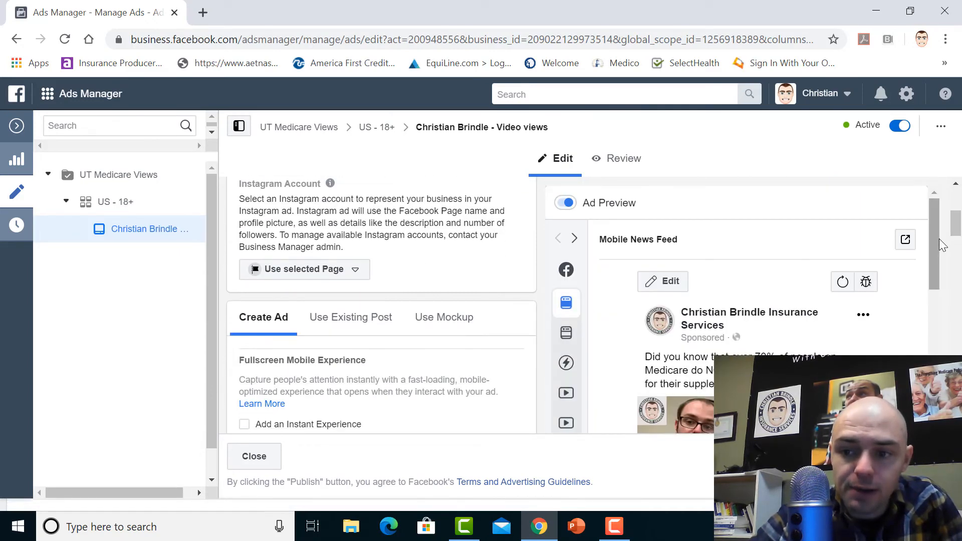
{"action": "scroll", "coordinate": [937, 254], "scroll_direction": "down", "scroll_amount": 5}
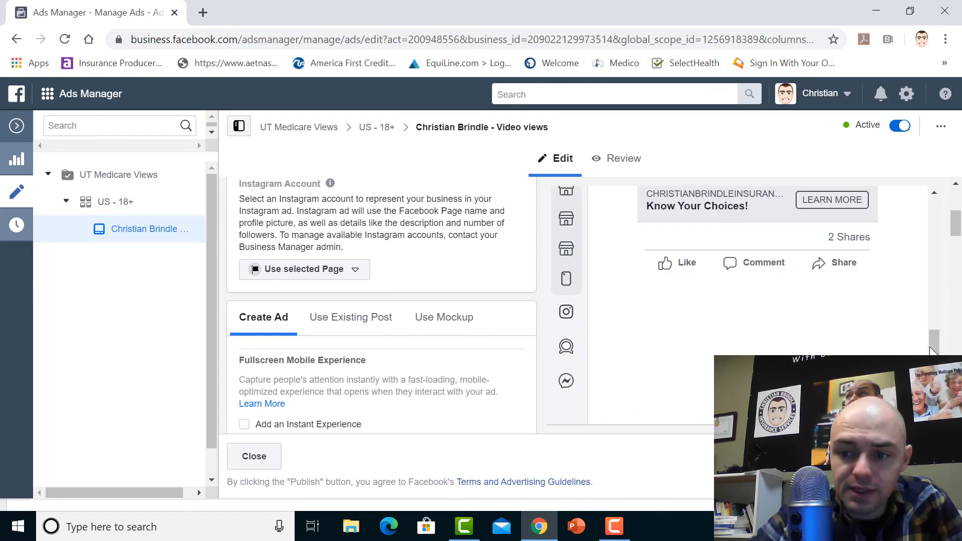
{"action": "scroll", "coordinate": [940, 206], "scroll_direction": "up", "scroll_amount": 5}
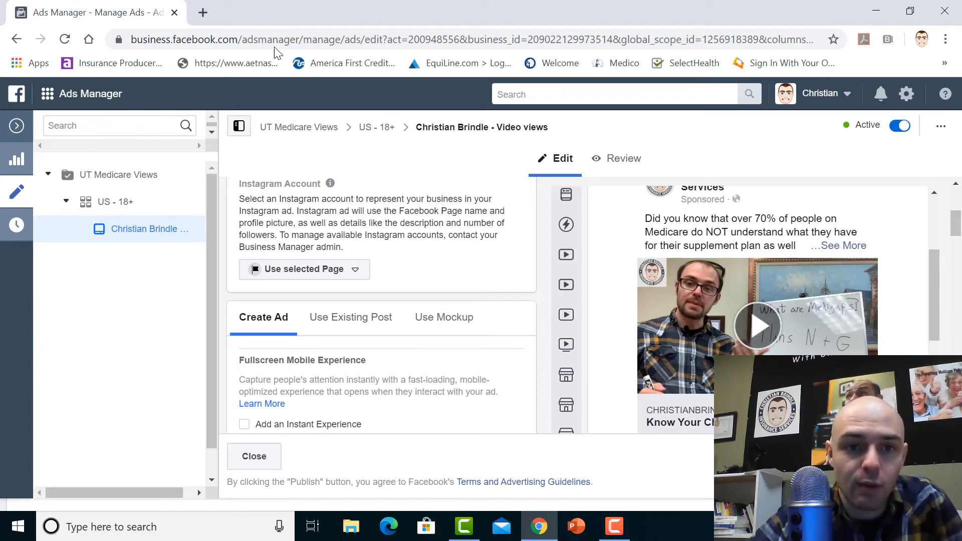
Open christianbrindleinsuranceservices.com in a new browser tab and look over its Contact Us page
{"action": "left_click", "coordinate": [201, 12]}
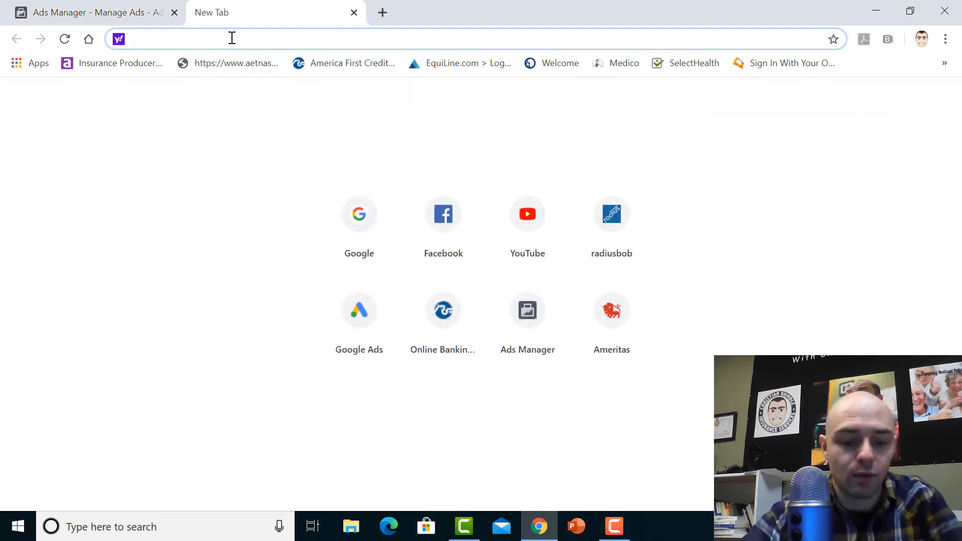
{"action": "type", "text": "www.christ"}
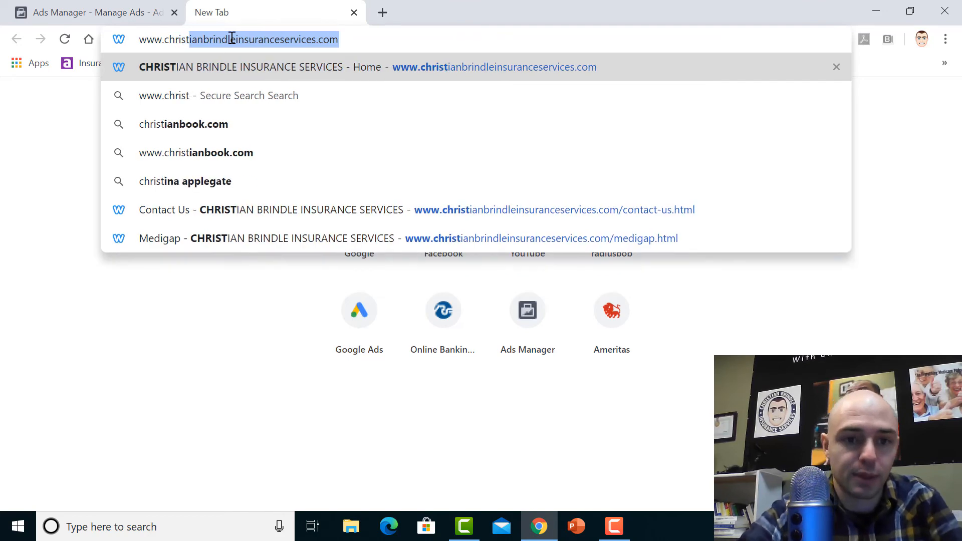
{"action": "key", "text": "Return"}
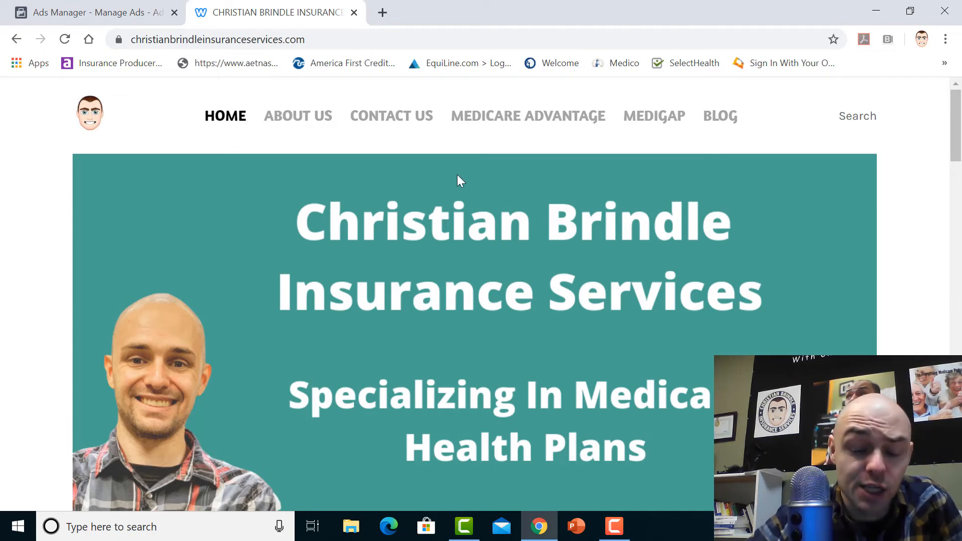
{"action": "left_click", "coordinate": [401, 117]}
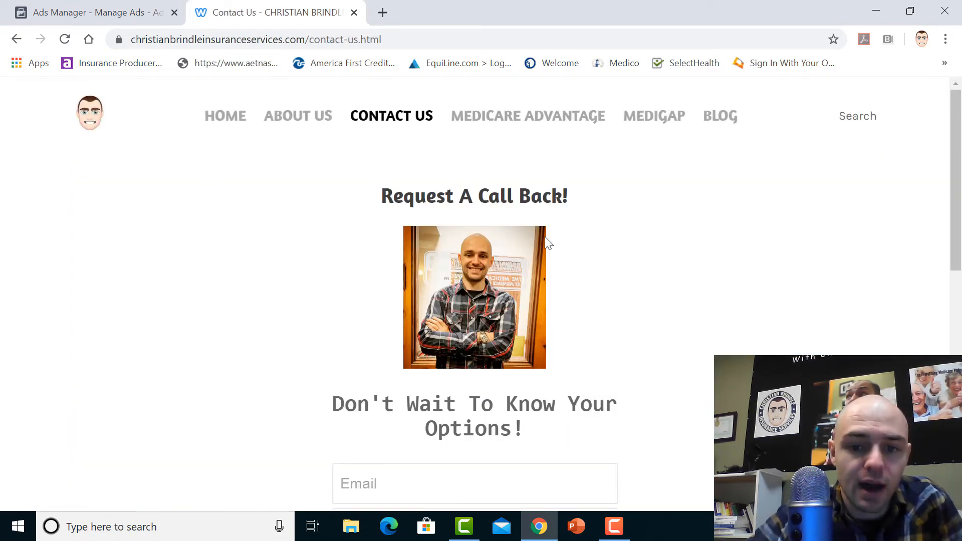
{"action": "mouse_move", "coordinate": [956, 197]}
{"action": "left_mouse_down"}
{"action": "mouse_move", "coordinate": [958, 271]}
{"action": "mouse_move", "coordinate": [961, 185]}
{"action": "left_mouse_up"}
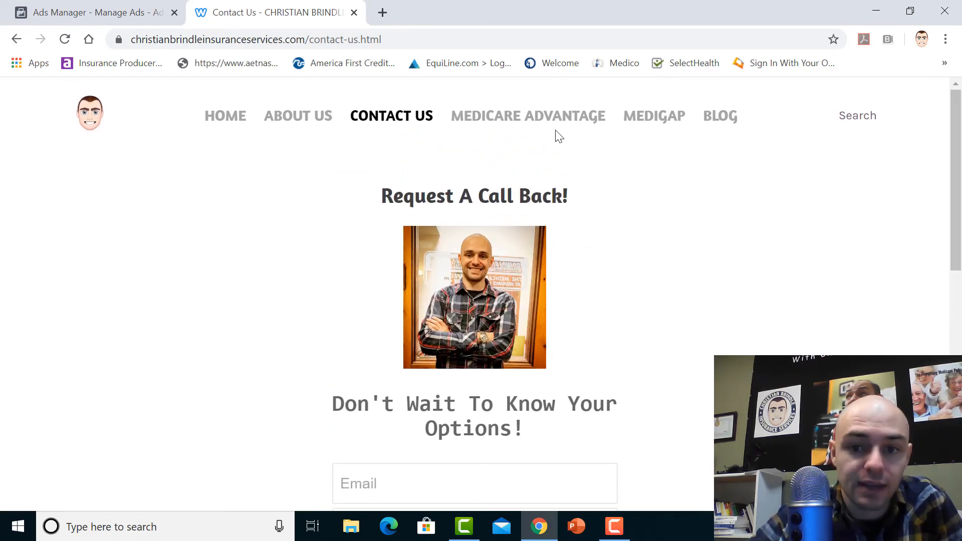
Look through the website's Medicare Advantage page and its Medigap page
{"action": "left_click", "coordinate": [545, 120]}
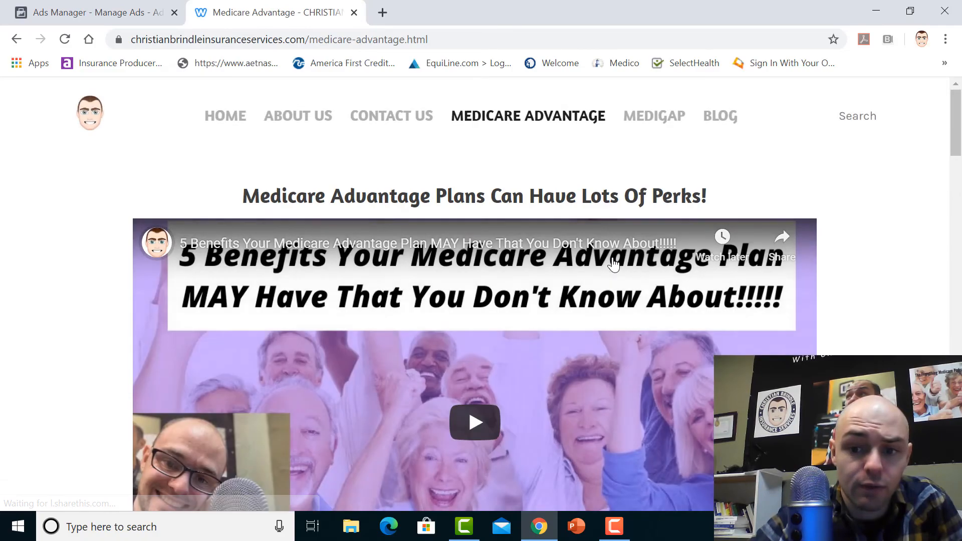
{"action": "left_click_drag", "start_coordinate": [958, 140], "coordinate": [958, 100]}
{"action": "left_click", "coordinate": [654, 120]}
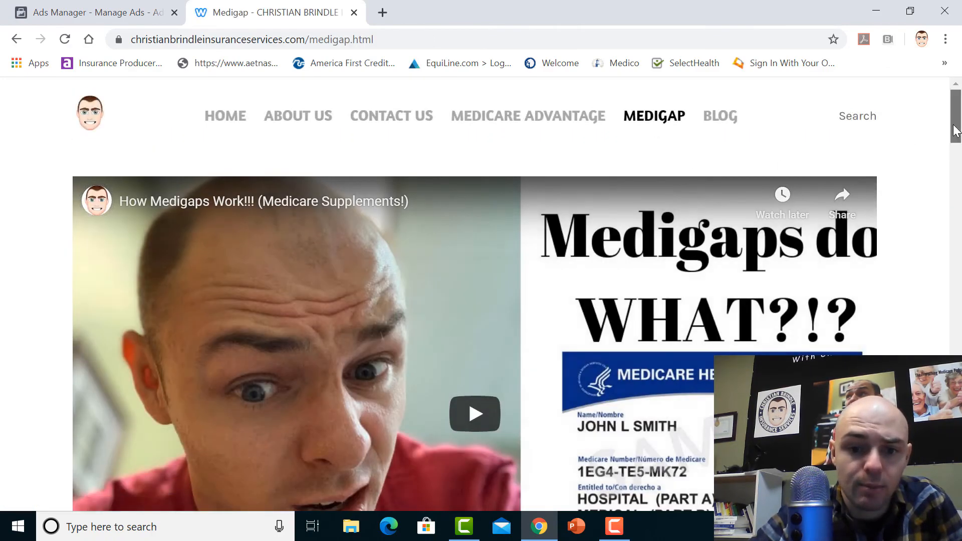
{"action": "mouse_move", "coordinate": [955, 130]}
{"action": "left_mouse_down"}
{"action": "mouse_move", "coordinate": [958, 506]}
{"action": "mouse_move", "coordinate": [958, 136]}
{"action": "left_mouse_up"}
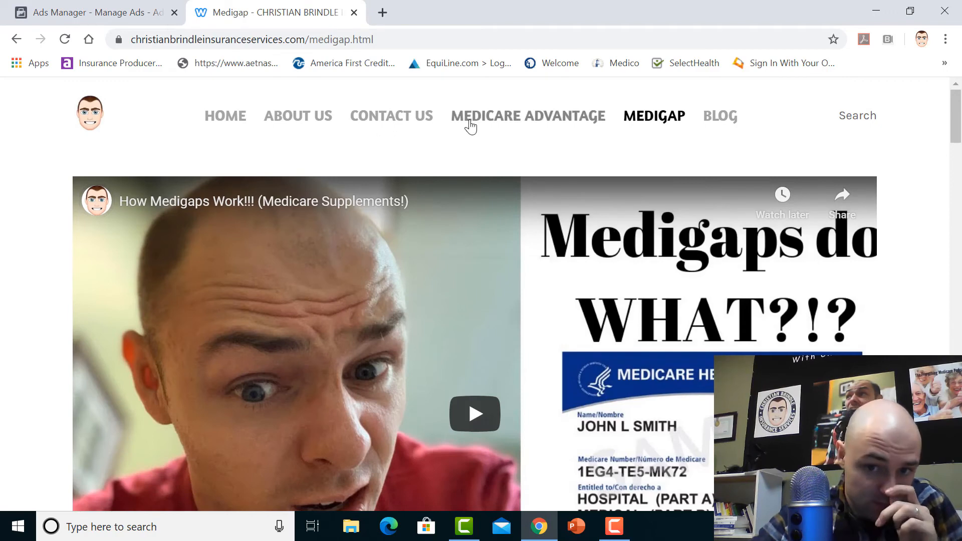
Revisit the website's call-back request page and return to the video views ad in Ads Manager
{"action": "left_click", "coordinate": [401, 120]}
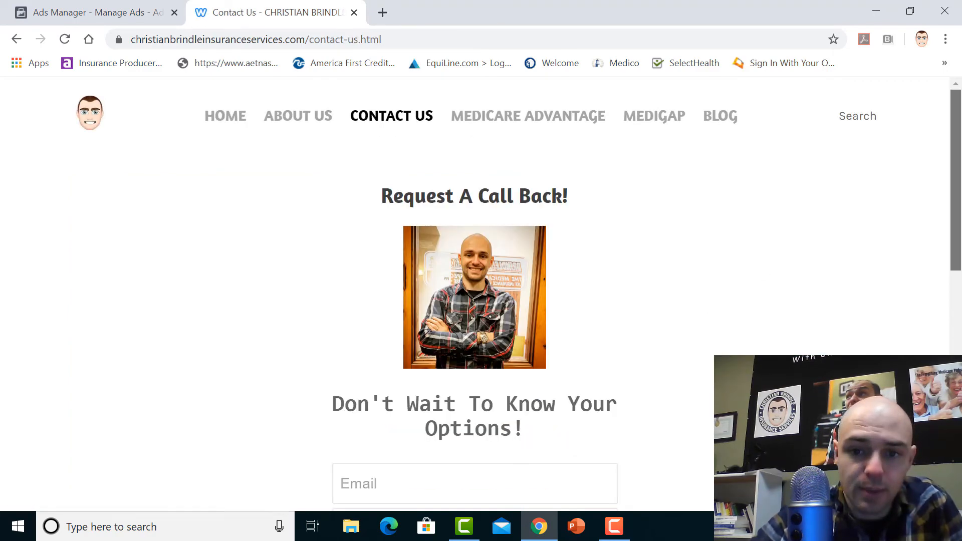
{"action": "mouse_move", "coordinate": [959, 197]}
{"action": "left_mouse_down"}
{"action": "mouse_move", "coordinate": [960, 265]}
{"action": "mouse_move", "coordinate": [959, 197]}
{"action": "left_mouse_up"}
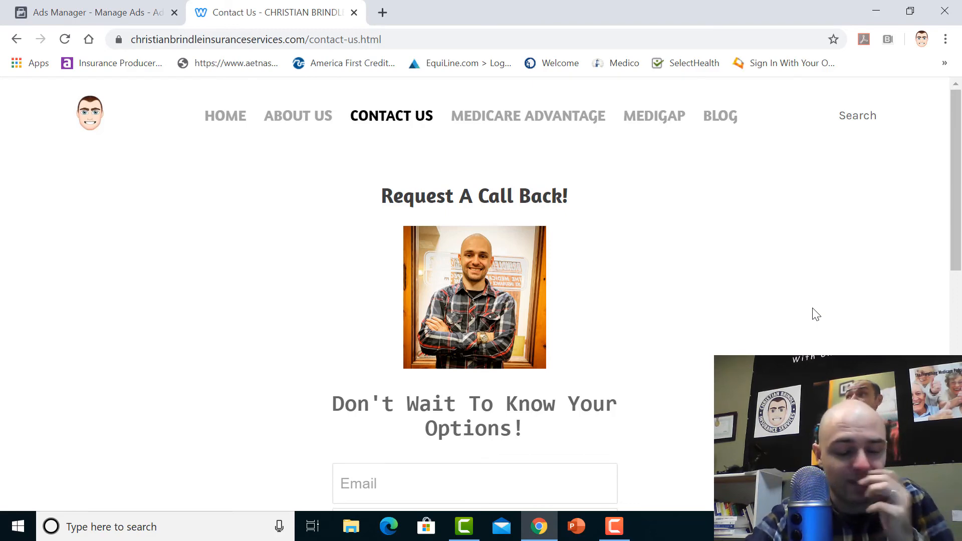
{"action": "left_click", "coordinate": [118, 7]}
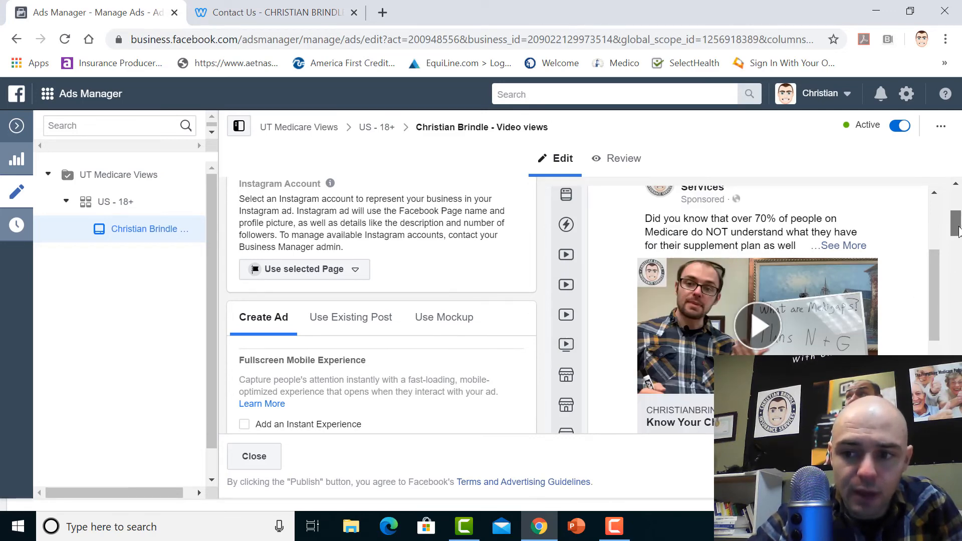
Leave the video views ad and go back through its ad set to the Campaigns list
{"action": "left_click_drag", "start_coordinate": [959, 236], "coordinate": [957, 195]}
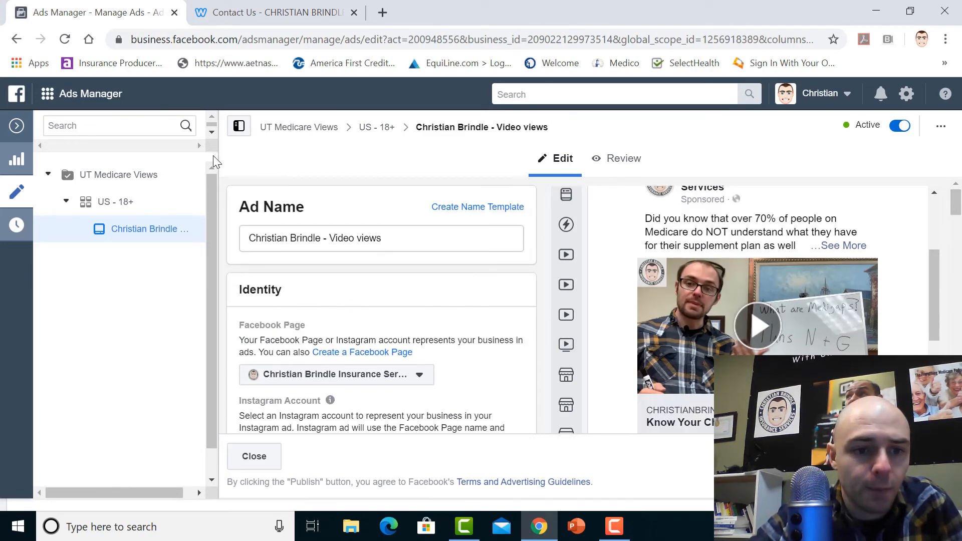
{"action": "left_click", "coordinate": [18, 43]}
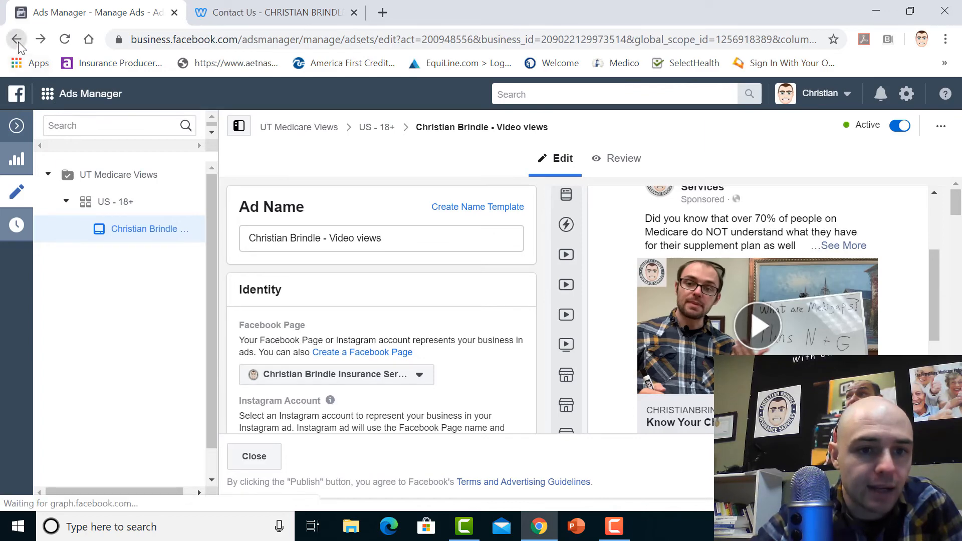
{"action": "left_click", "coordinate": [17, 42]}
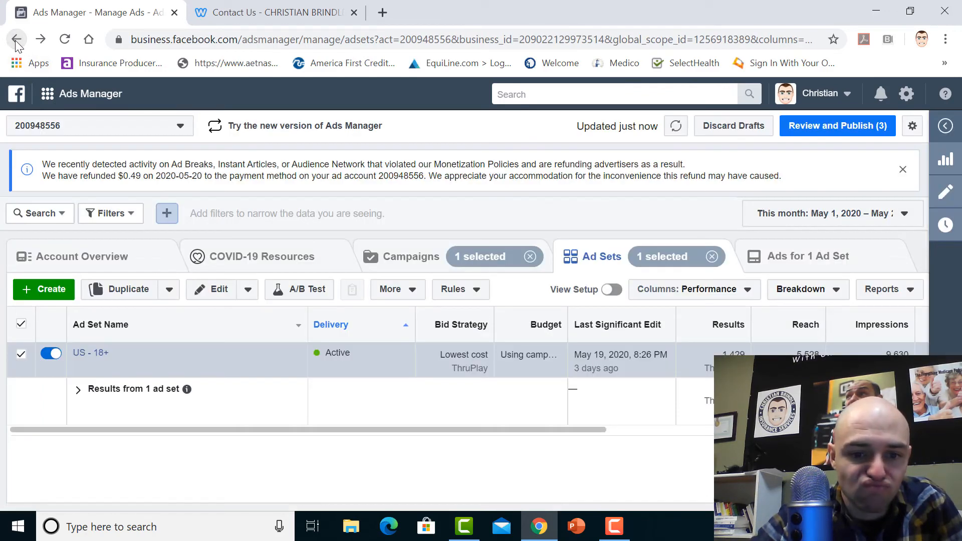
{"action": "left_click", "coordinate": [18, 43]}
{"action": "left_click", "coordinate": [17, 43]}
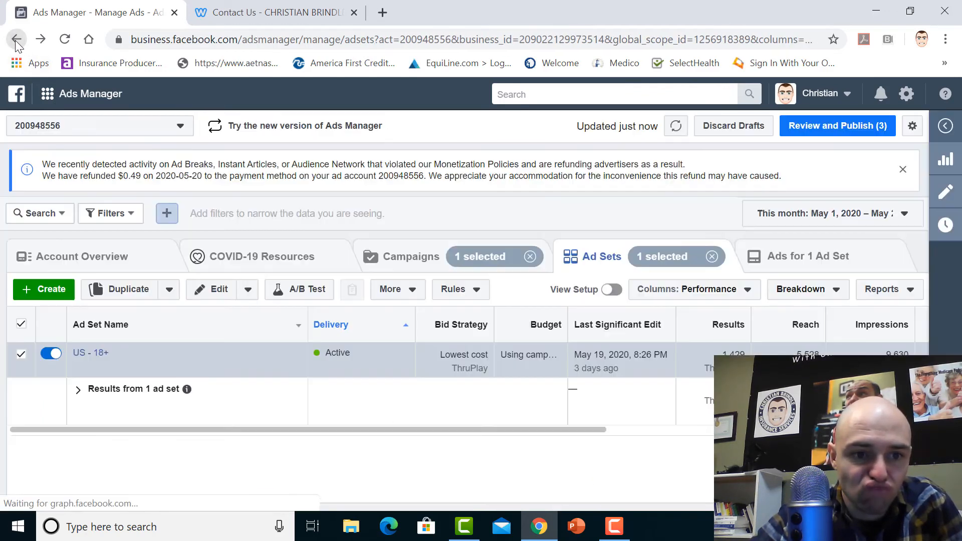
{"action": "left_click", "coordinate": [18, 43]}
{"action": "left_click", "coordinate": [18, 43]}
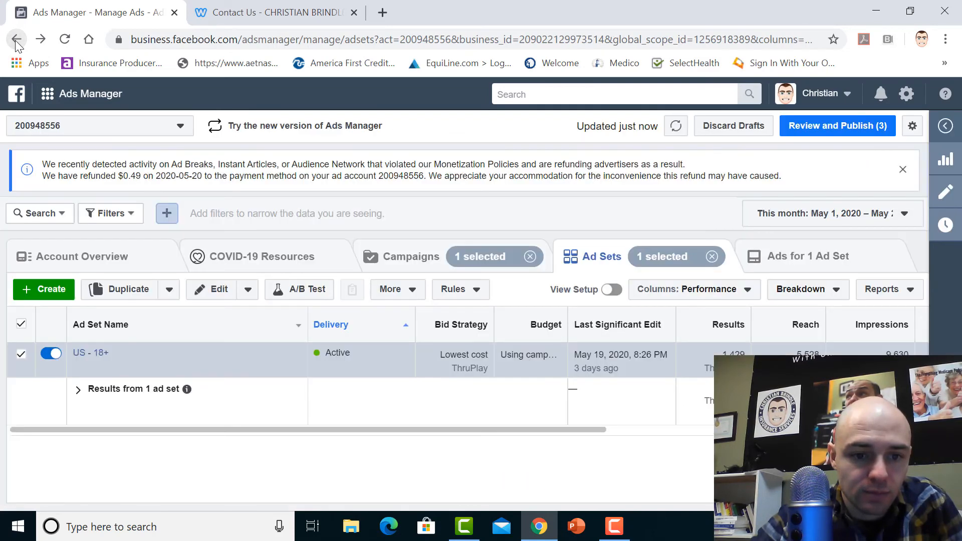
{"action": "left_click", "coordinate": [18, 43]}
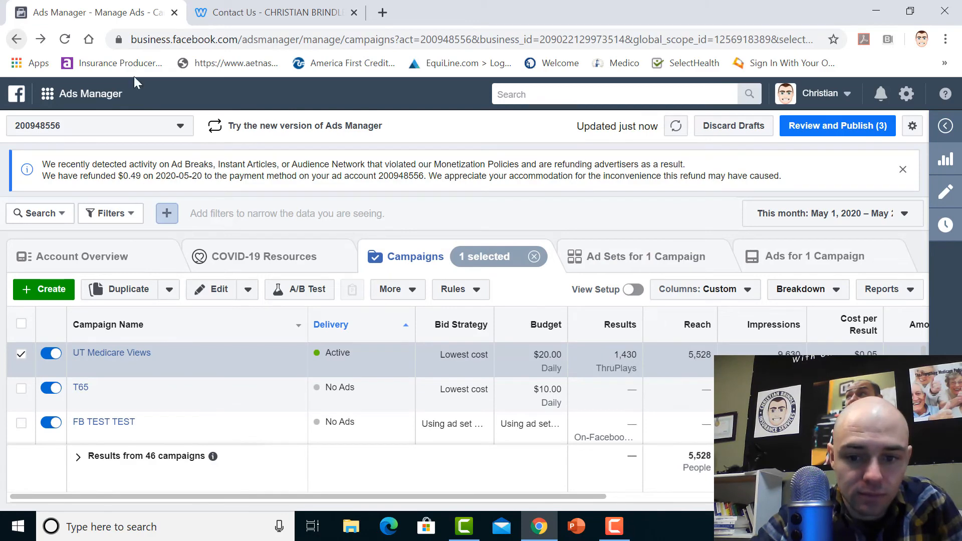
Switch from the personal ad account to the Christian Brindle Insurance business account and look over its campaigns
{"action": "left_click", "coordinate": [819, 101]}
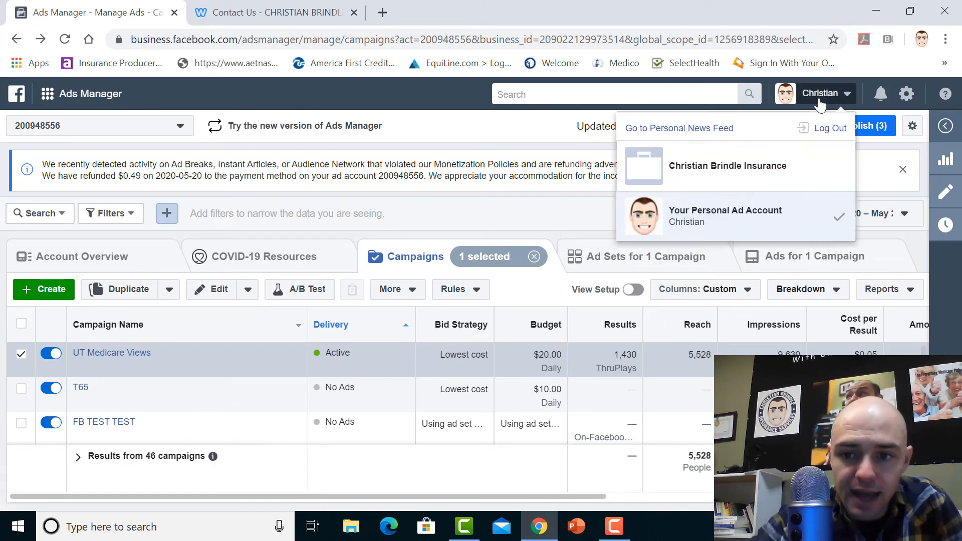
{"action": "left_click", "coordinate": [819, 101]}
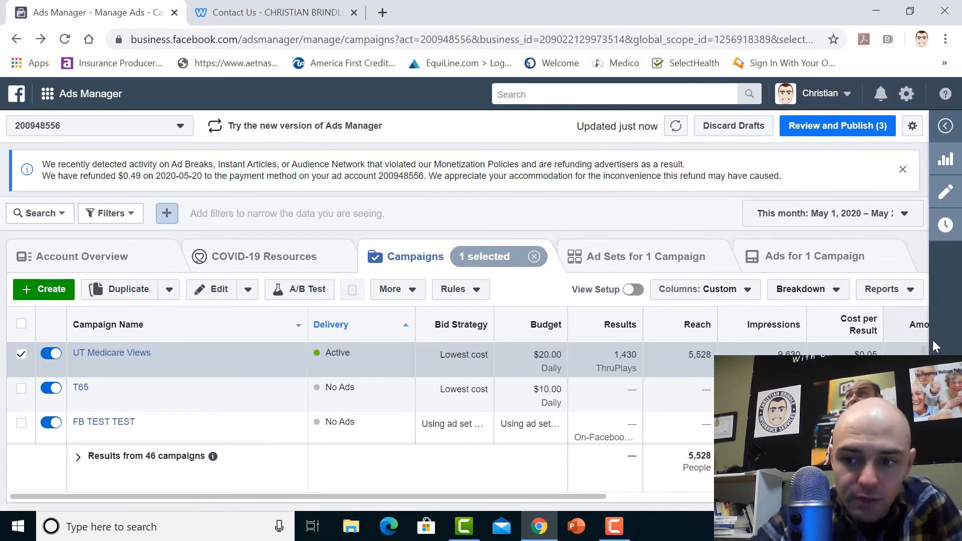
{"action": "mouse_move", "coordinate": [923, 353]}
{"action": "left_mouse_down"}
{"action": "mouse_move", "coordinate": [923, 398]}
{"action": "mouse_move", "coordinate": [923, 342]}
{"action": "left_mouse_up"}
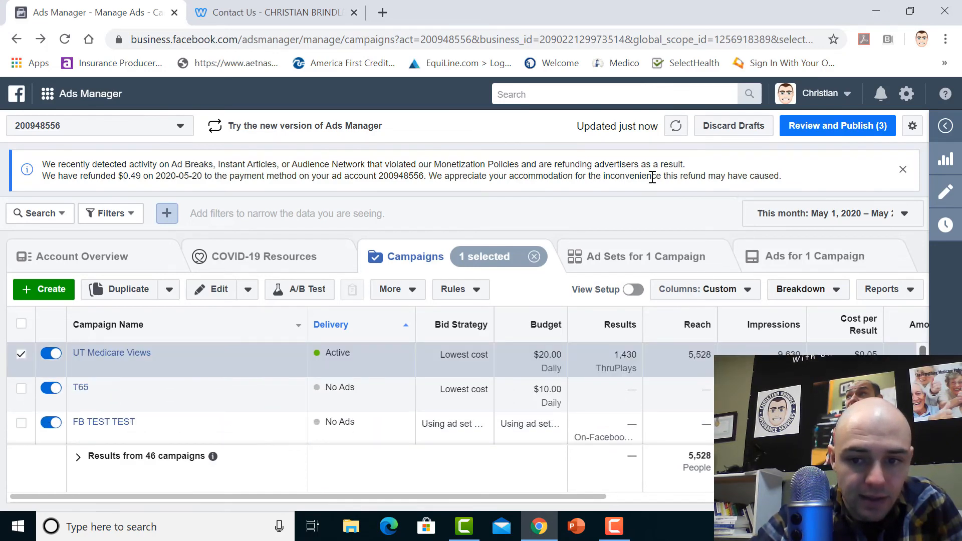
{"action": "left_click", "coordinate": [808, 99]}
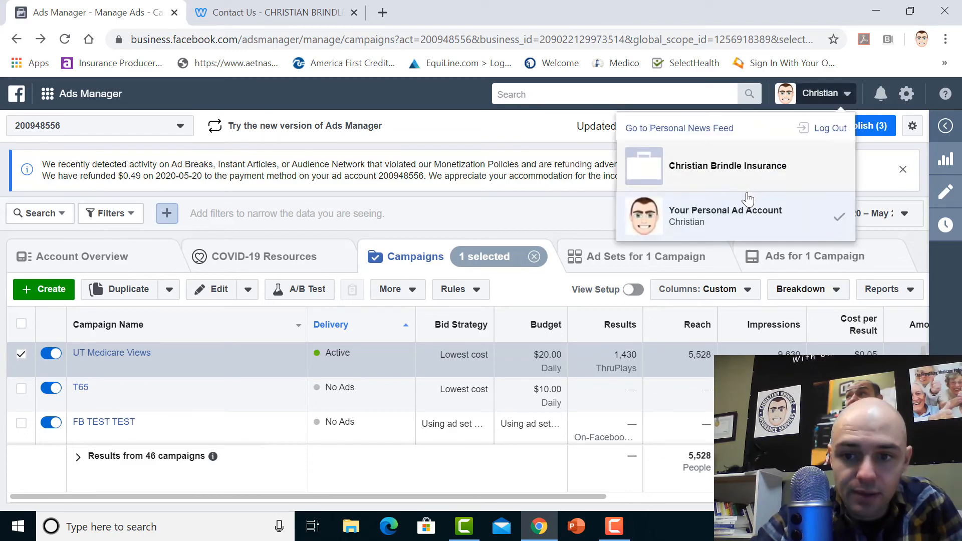
{"action": "left_click", "coordinate": [742, 177]}
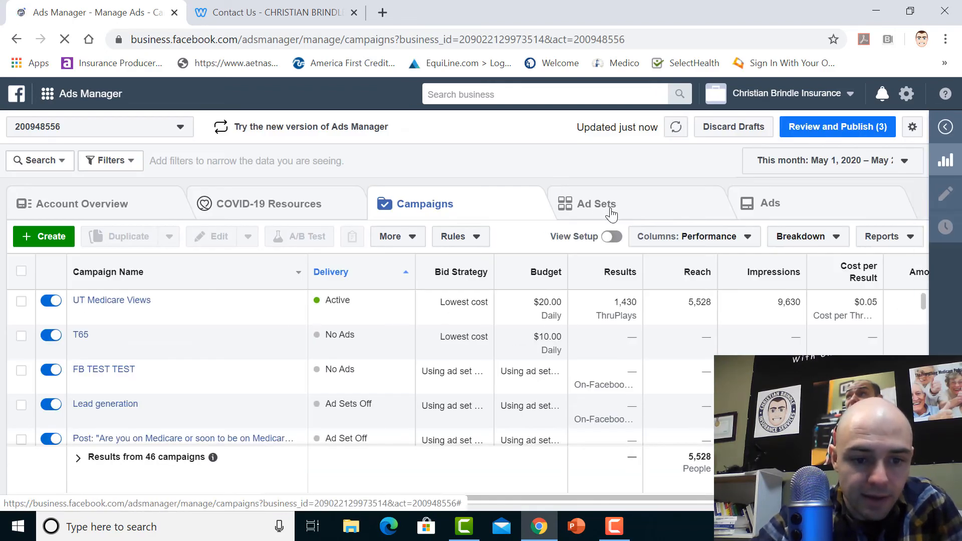
{"action": "left_click_drag", "start_coordinate": [923, 296], "coordinate": [922, 325]}
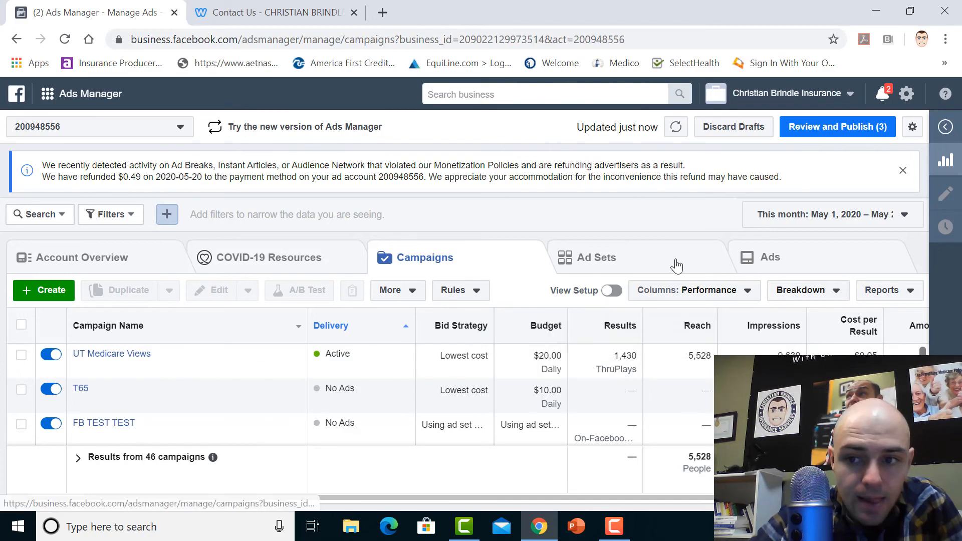
Look through the account's full list of ads and open a completed Lead generation ad from the Dental Ad campaign's 65+ ad set
{"action": "left_click", "coordinate": [786, 265]}
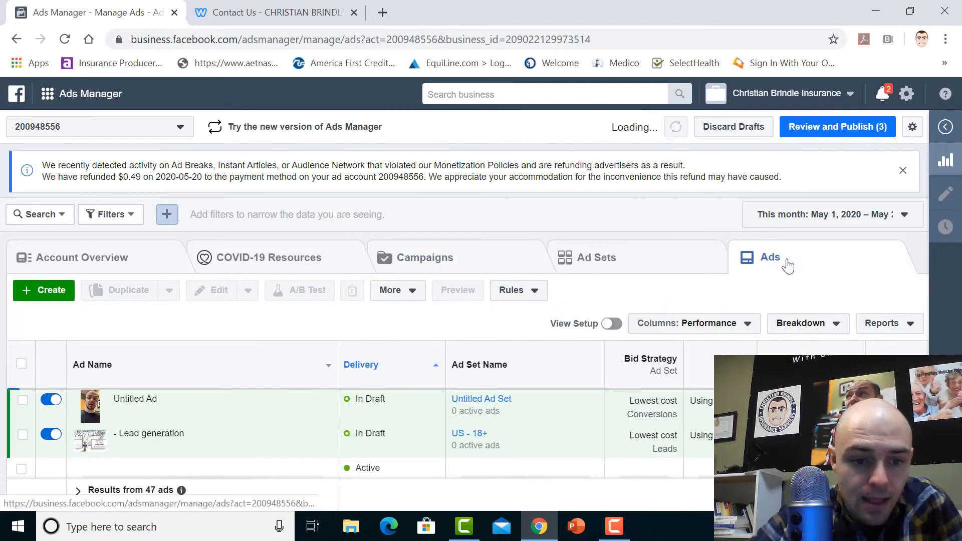
{"action": "scroll", "coordinate": [350, 433], "scroll_direction": "down", "scroll_amount": 5}
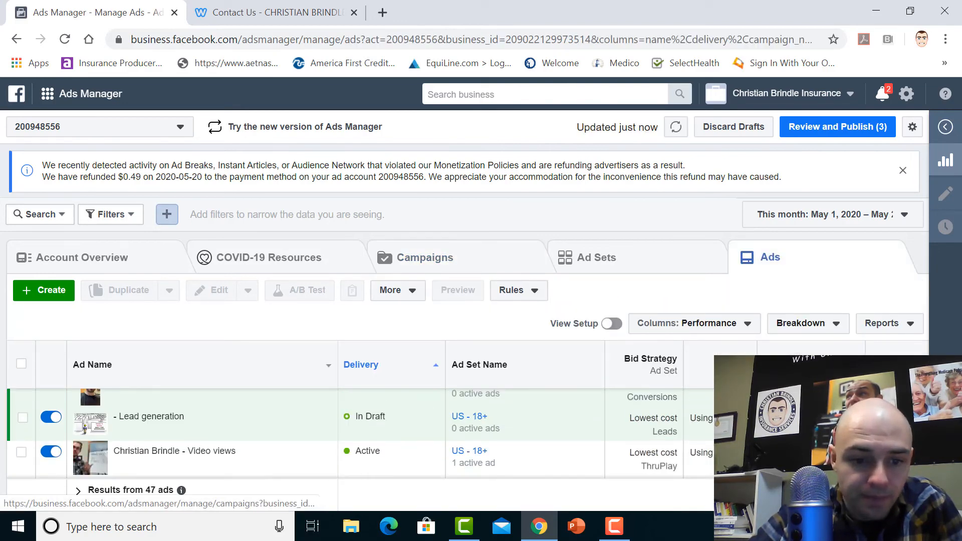
{"action": "scroll", "coordinate": [351, 433], "scroll_direction": "down", "scroll_amount": 2}
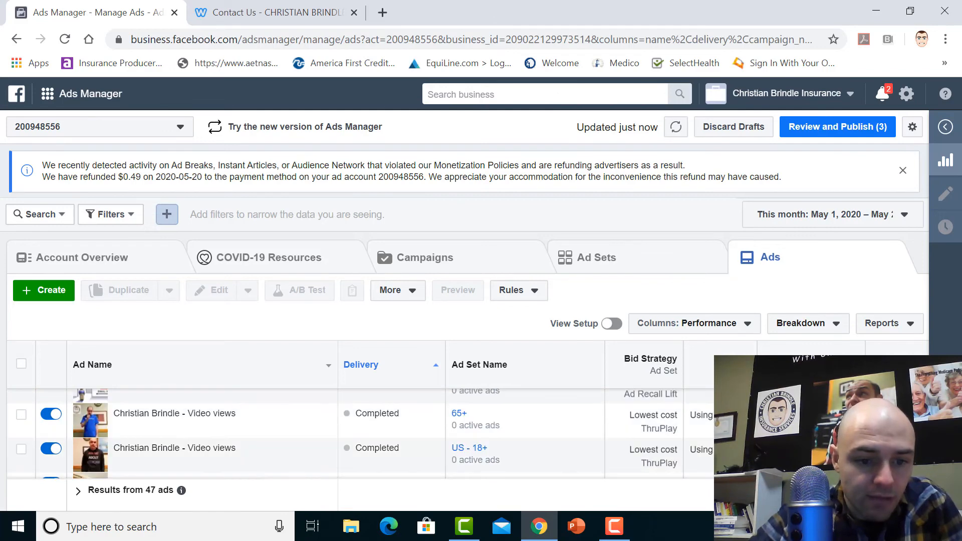
{"action": "scroll", "coordinate": [351, 433], "scroll_direction": "down", "scroll_amount": 3}
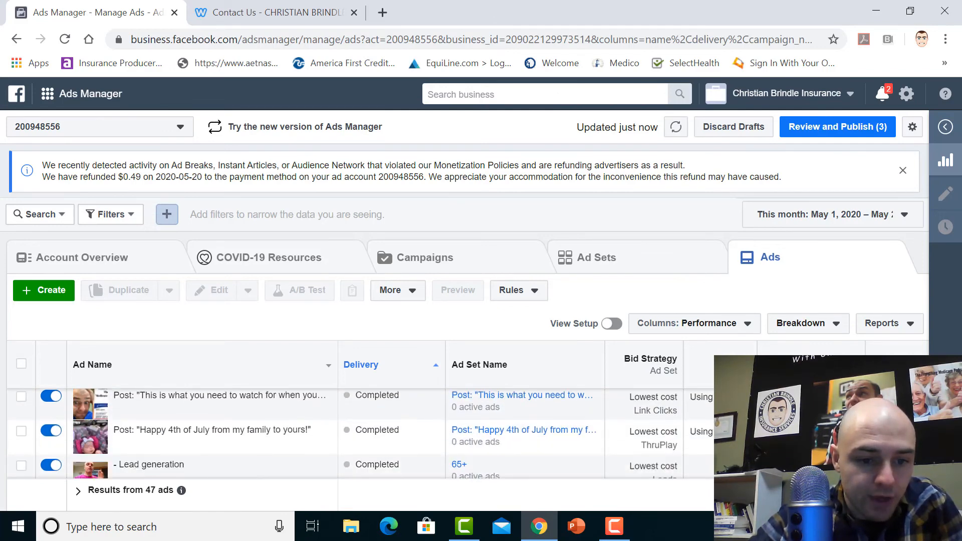
{"action": "scroll", "coordinate": [351, 434], "scroll_direction": "down", "scroll_amount": 2}
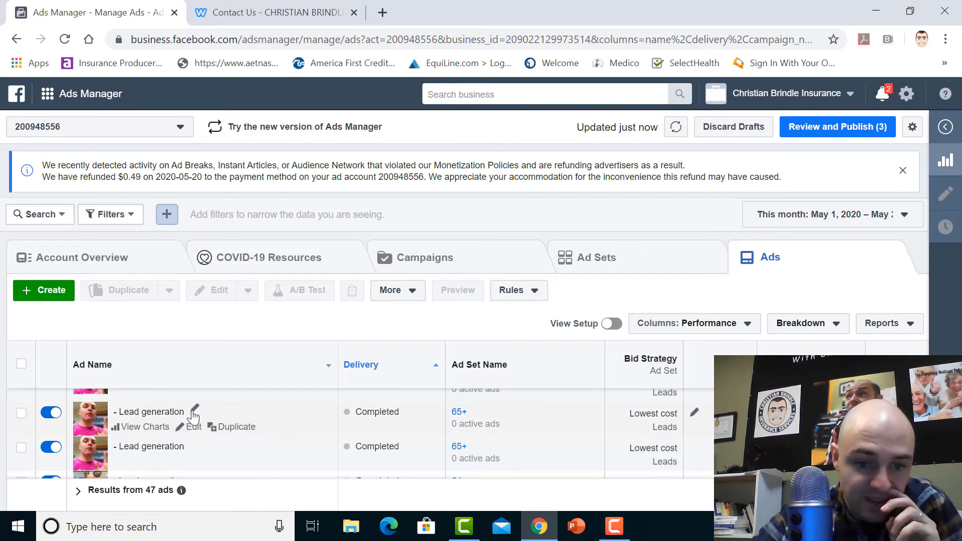
{"action": "left_click", "coordinate": [195, 429]}
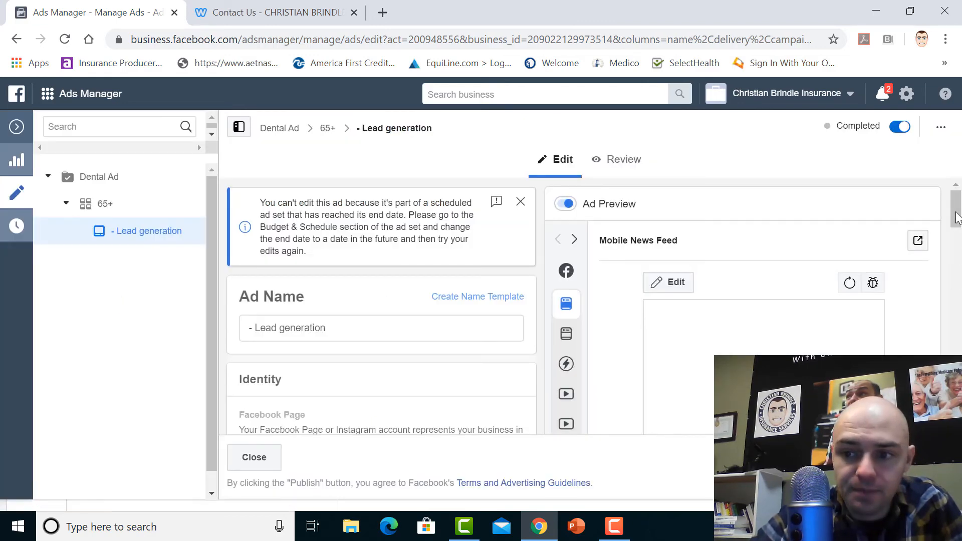
Examine the dental ad's lead form context card and its Mobile News Feed preview
{"action": "scroll", "coordinate": [961, 229], "scroll_direction": "down", "scroll_amount": 5}
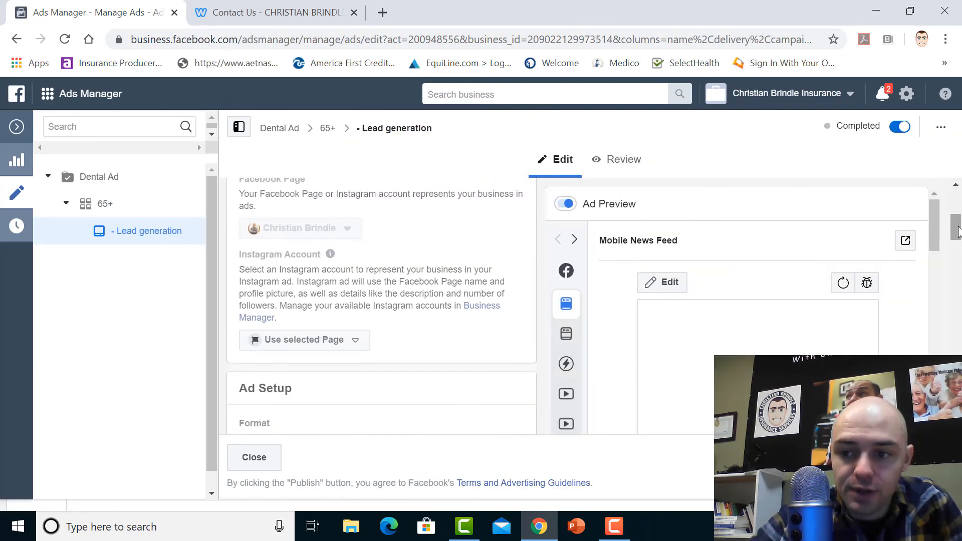
{"action": "scroll", "coordinate": [939, 232], "scroll_direction": "down", "scroll_amount": 10}
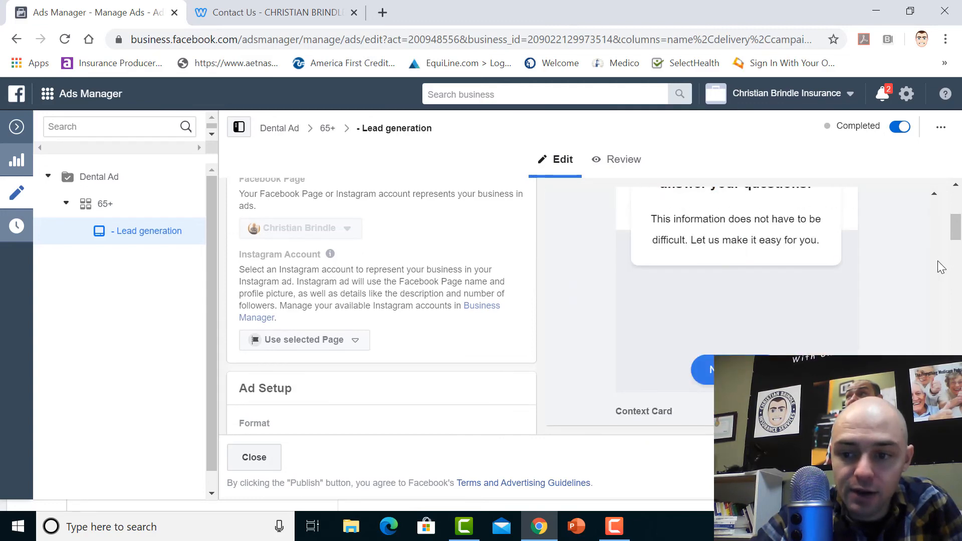
{"action": "mouse_move", "coordinate": [934, 391]}
{"action": "left_mouse_down"}
{"action": "mouse_move", "coordinate": [934, 351]}
{"action": "mouse_move", "coordinate": [934, 393]}
{"action": "left_mouse_up"}
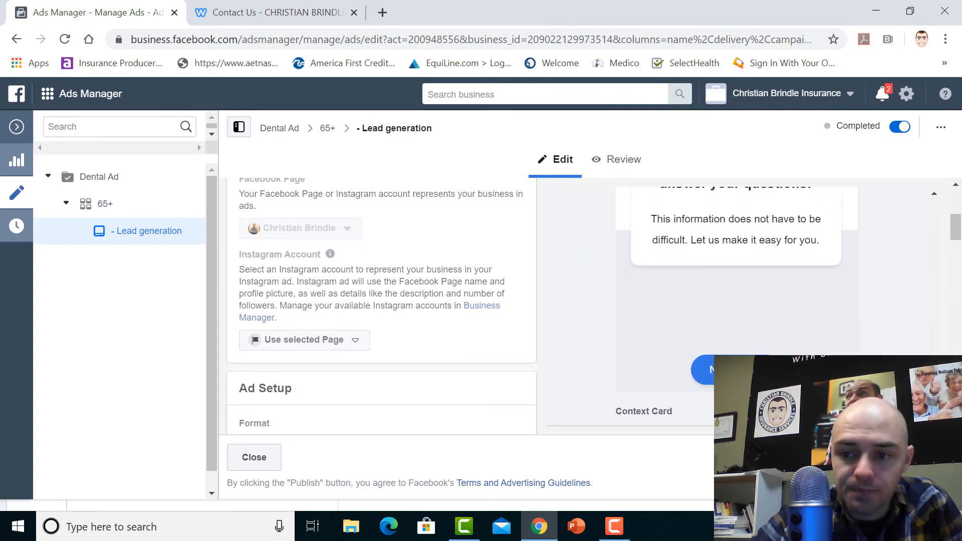
{"action": "left_click", "coordinate": [935, 193]}
{"action": "scroll", "coordinate": [935, 197], "scroll_direction": "up", "scroll_amount": 10}
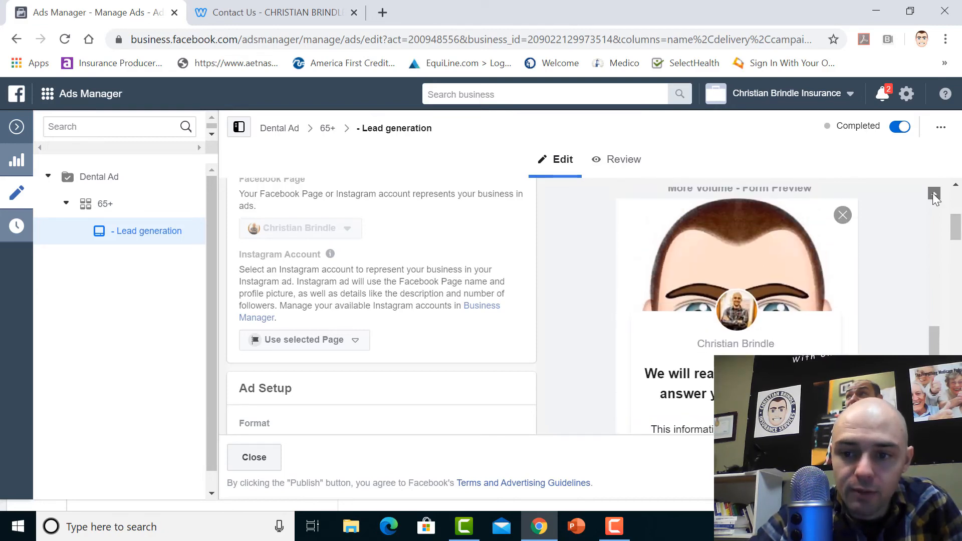
{"action": "scroll", "coordinate": [935, 198], "scroll_direction": "up", "scroll_amount": 3}
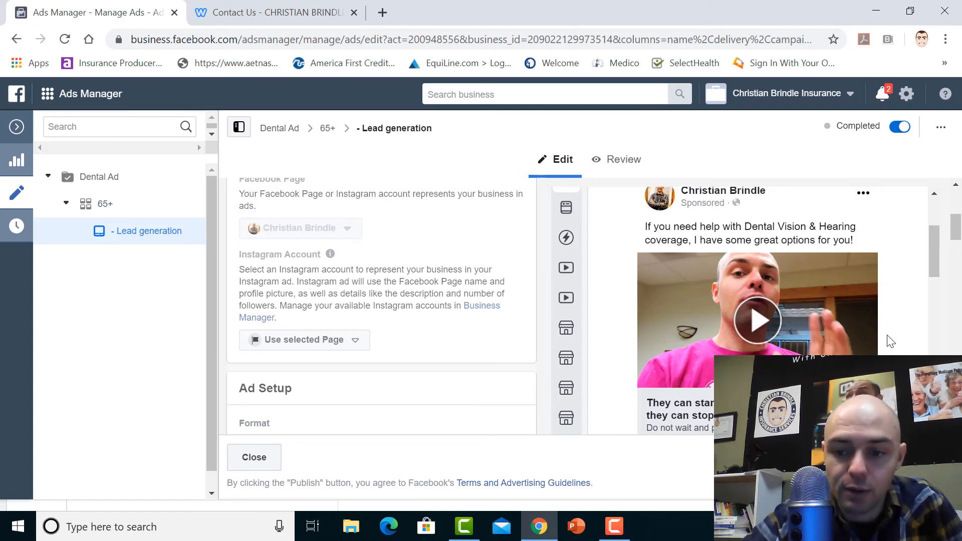
Play part of the dental ad's video in the preview, pause it and return to the start of the preview
{"action": "left_click", "coordinate": [759, 322]}
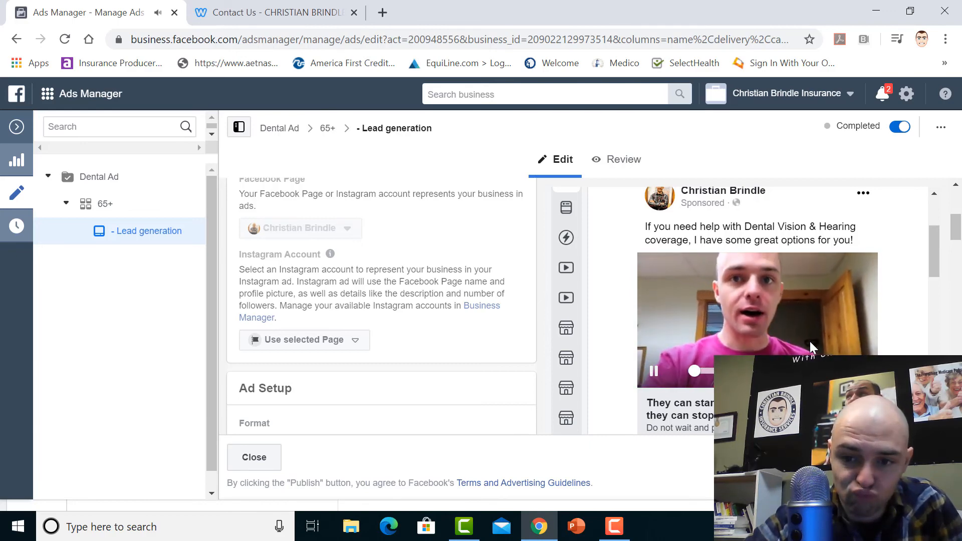
{"action": "left_click", "coordinate": [655, 372]}
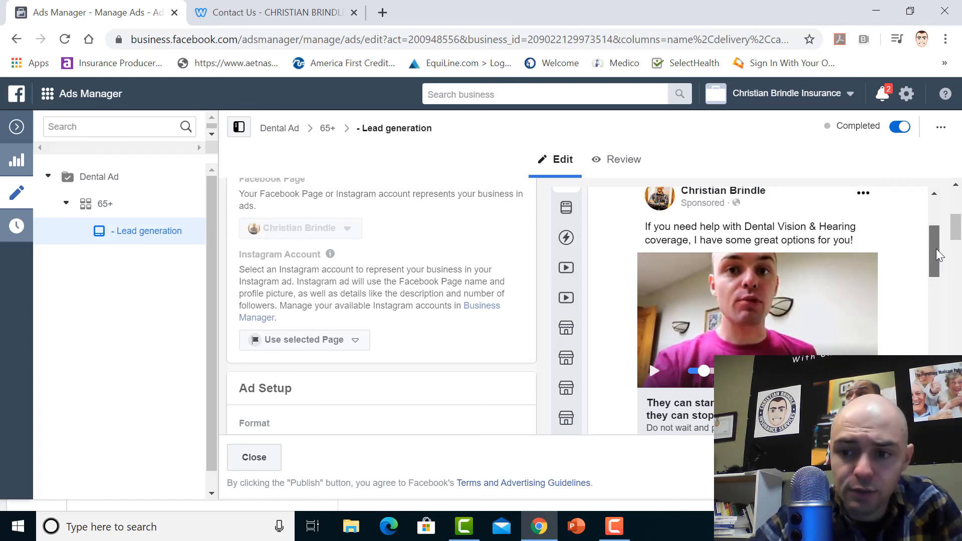
{"action": "left_click_drag", "start_coordinate": [936, 249], "coordinate": [933, 212]}
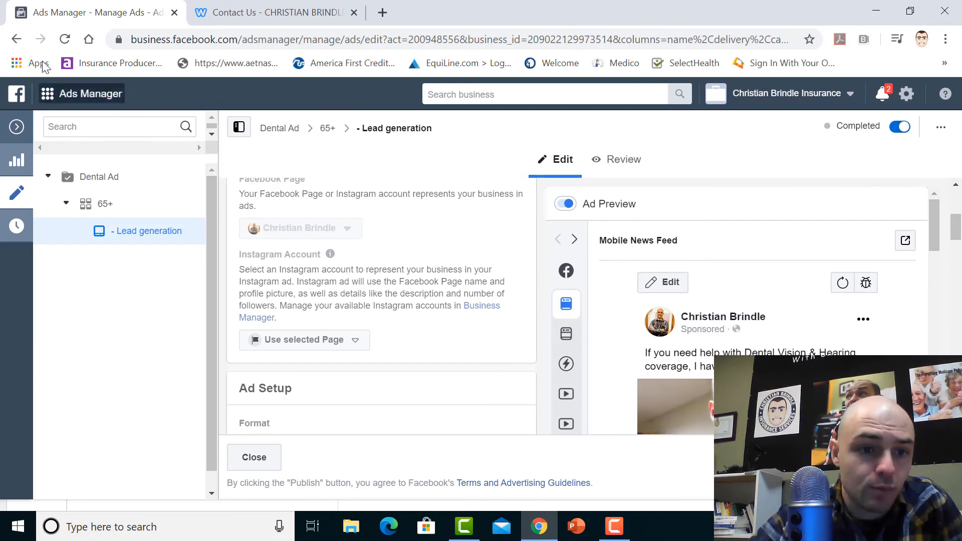
Return to the ads list and open the Lead generation - Copy ad in the 64+ - Copy ad set
{"action": "left_click", "coordinate": [18, 39]}
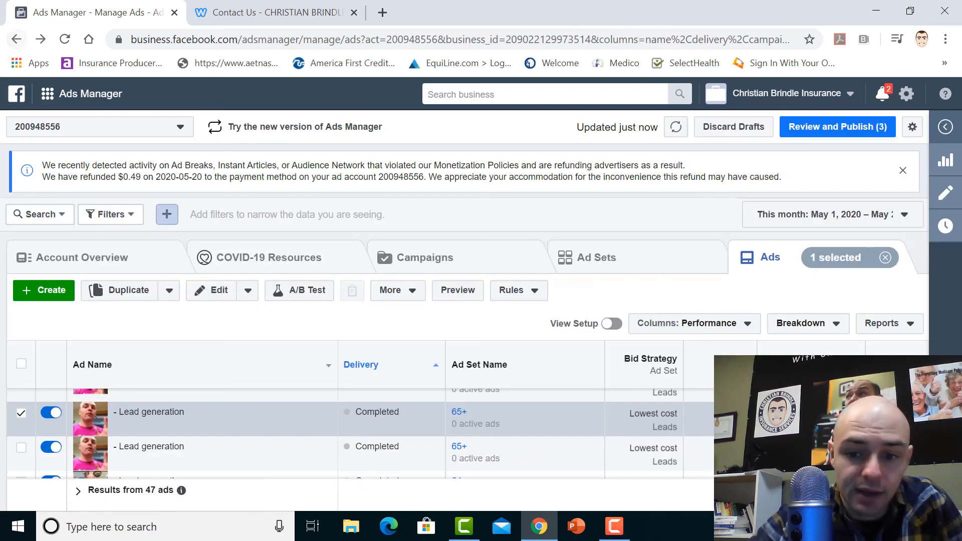
{"action": "scroll", "coordinate": [360, 434], "scroll_direction": "down", "scroll_amount": 2}
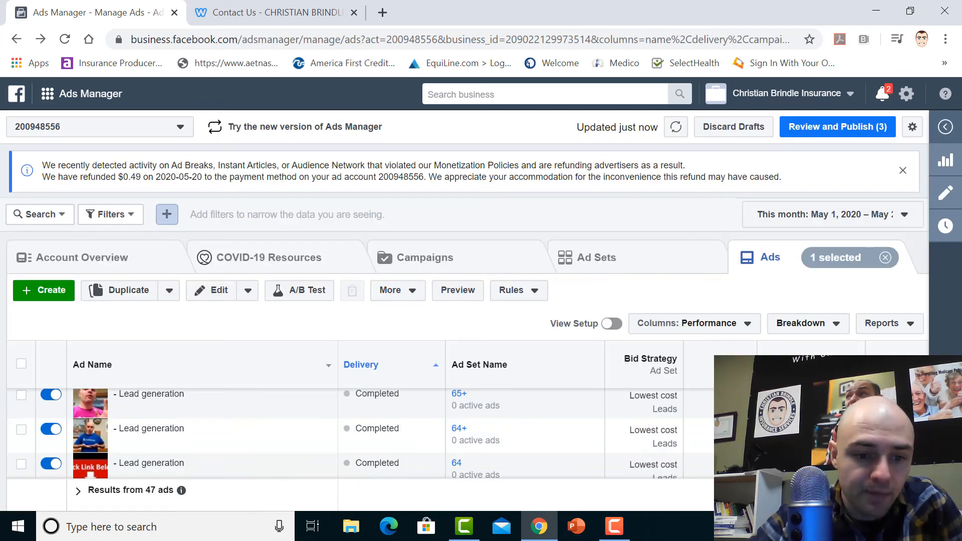
{"action": "scroll", "coordinate": [359, 434], "scroll_direction": "down", "scroll_amount": 1}
{"action": "scroll", "coordinate": [360, 434], "scroll_direction": "up", "scroll_amount": 1}
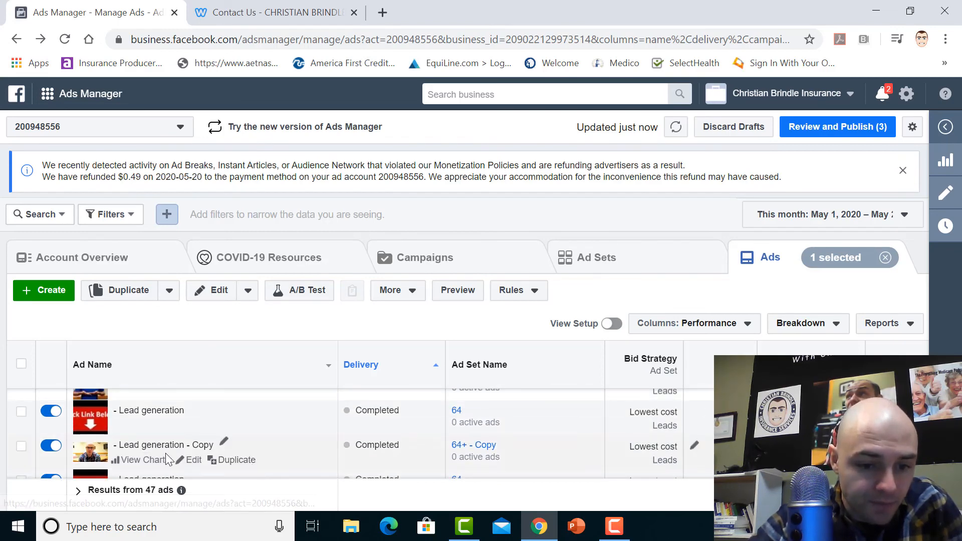
{"action": "left_click", "coordinate": [192, 460]}
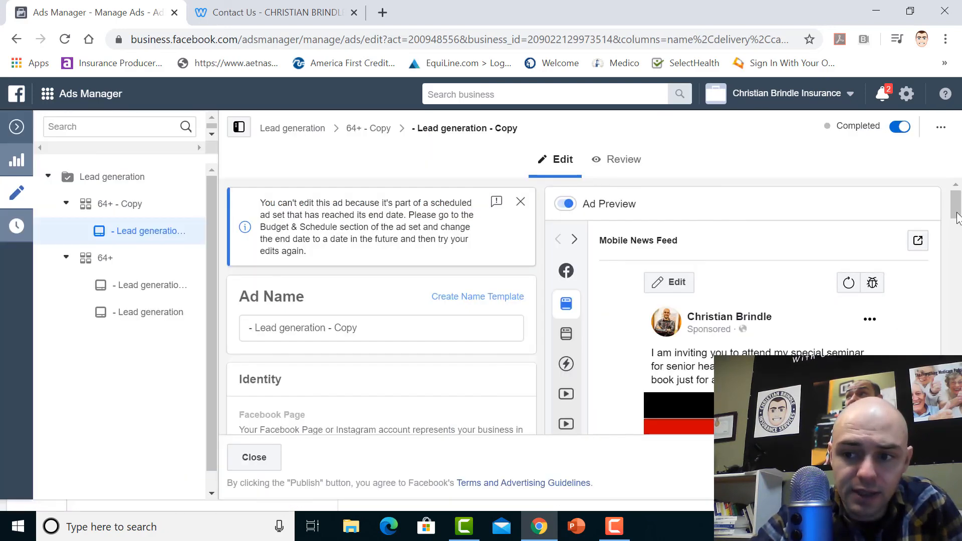
Examine the seminar invitation text and video thumbnail in the ad's Mobile News Feed preview
{"action": "scroll", "coordinate": [957, 218], "scroll_direction": "down", "scroll_amount": 3}
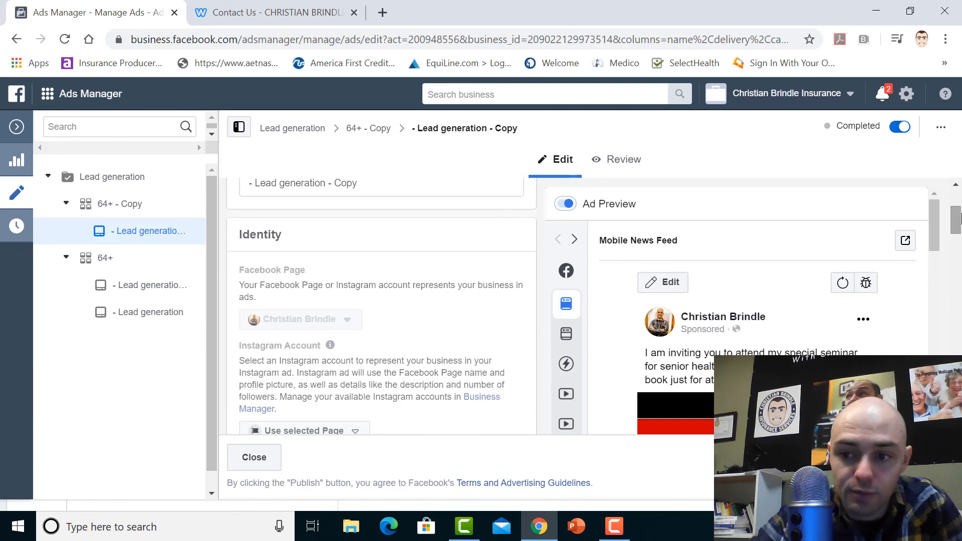
{"action": "left_click_drag", "start_coordinate": [934, 218], "coordinate": [932, 248]}
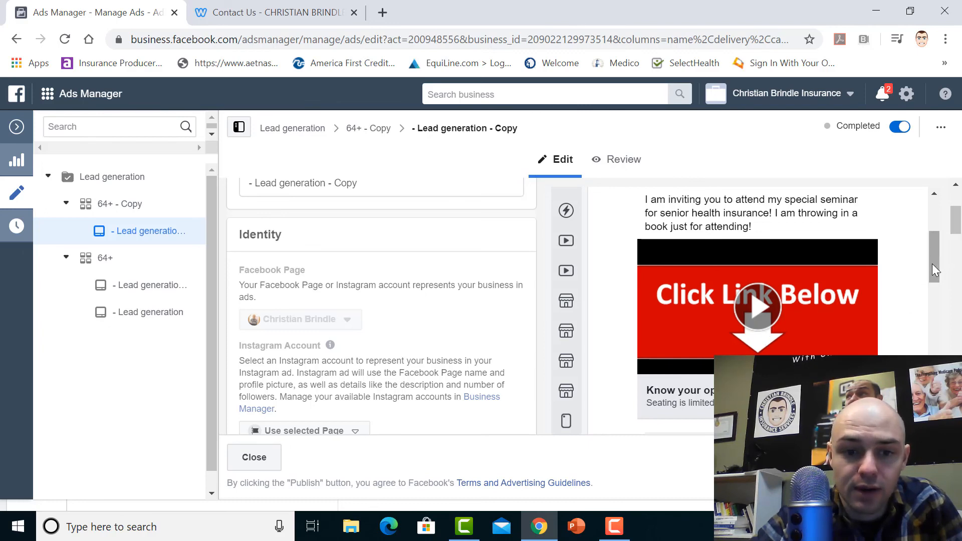
{"action": "mouse_move", "coordinate": [930, 273]}
{"action": "left_mouse_down"}
{"action": "mouse_move", "coordinate": [931, 255]}
{"action": "mouse_move", "coordinate": [932, 271]}
{"action": "left_mouse_up"}
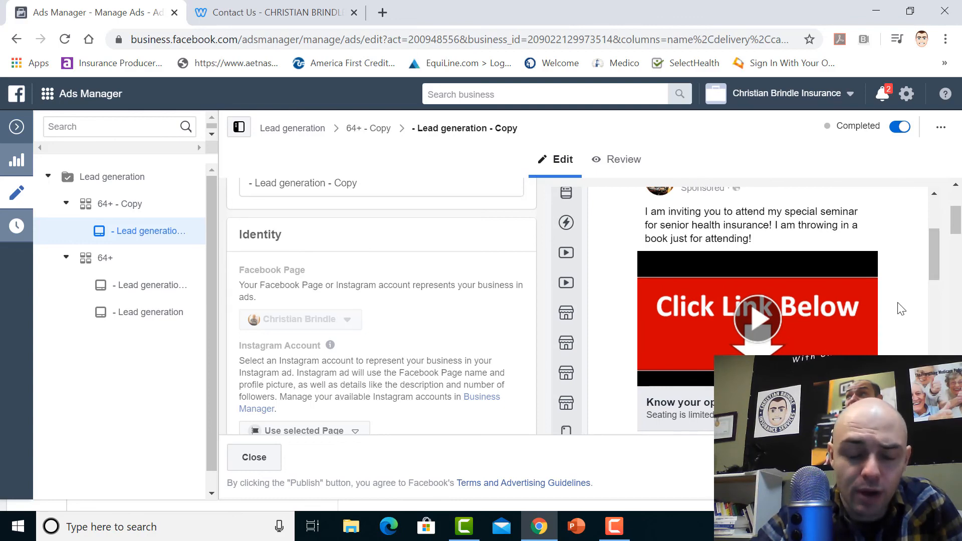
Play part of the seminar invitation video, pause it and return to the beginning of the ad's settings and preview
{"action": "left_click", "coordinate": [764, 320]}
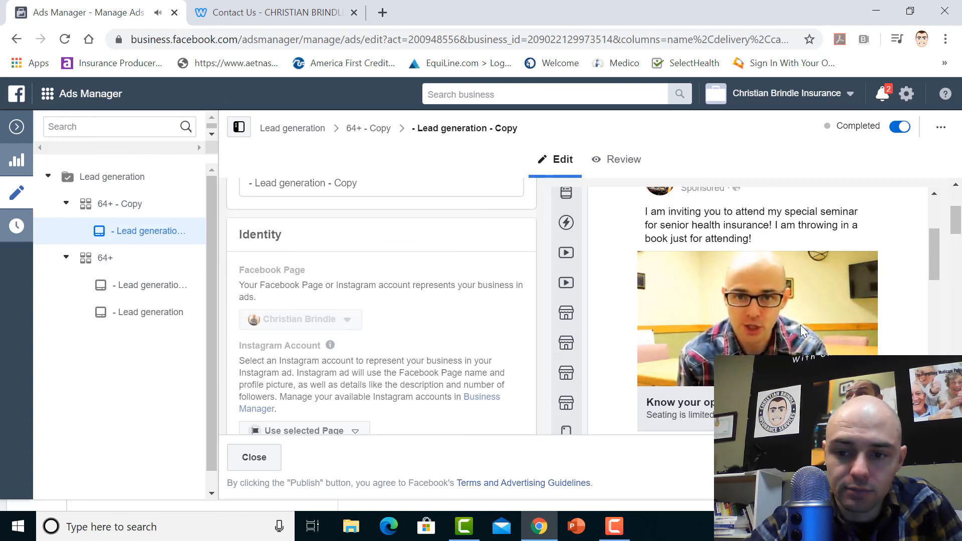
{"action": "mouse_move", "coordinate": [797, 325]}
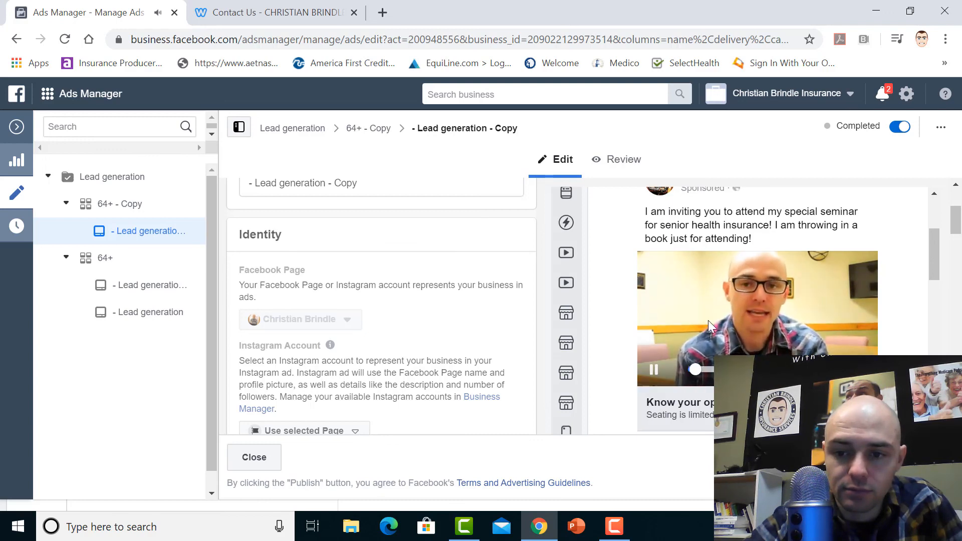
{"action": "left_click", "coordinate": [654, 371]}
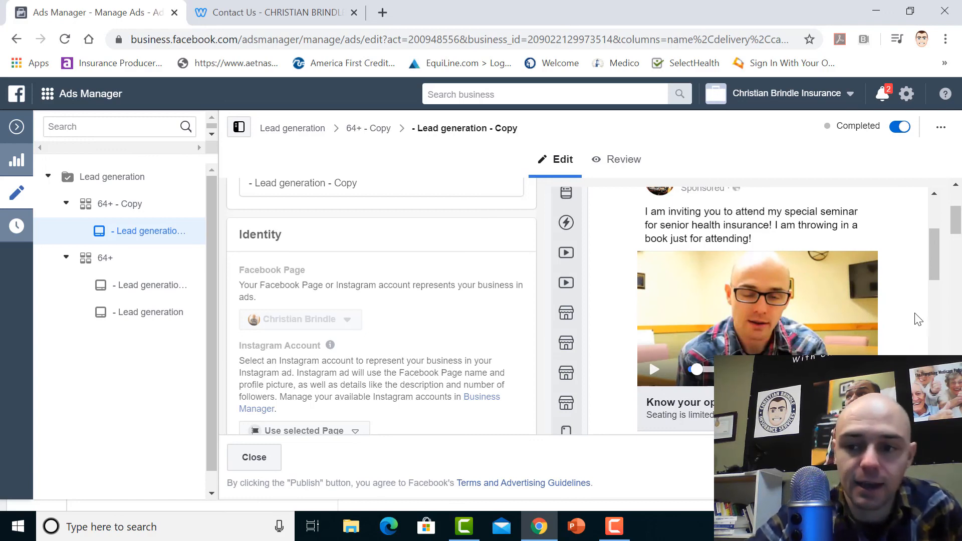
{"action": "left_click_drag", "start_coordinate": [957, 221], "coordinate": [958, 196]}
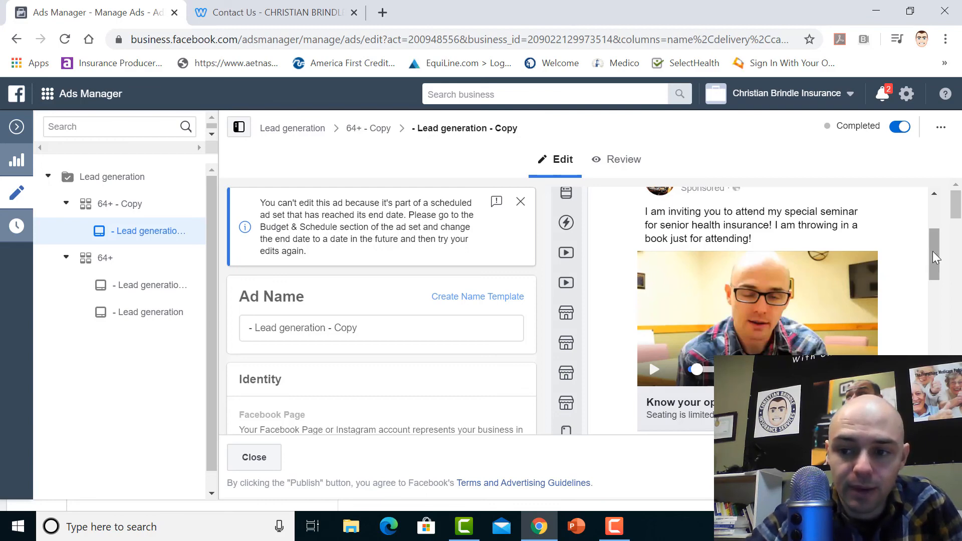
{"action": "left_click_drag", "start_coordinate": [934, 255], "coordinate": [942, 209]}
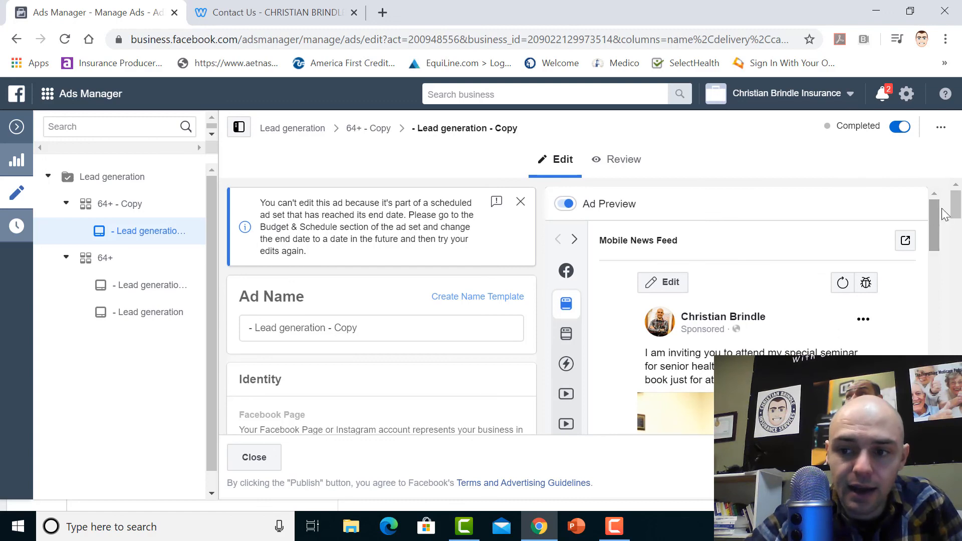